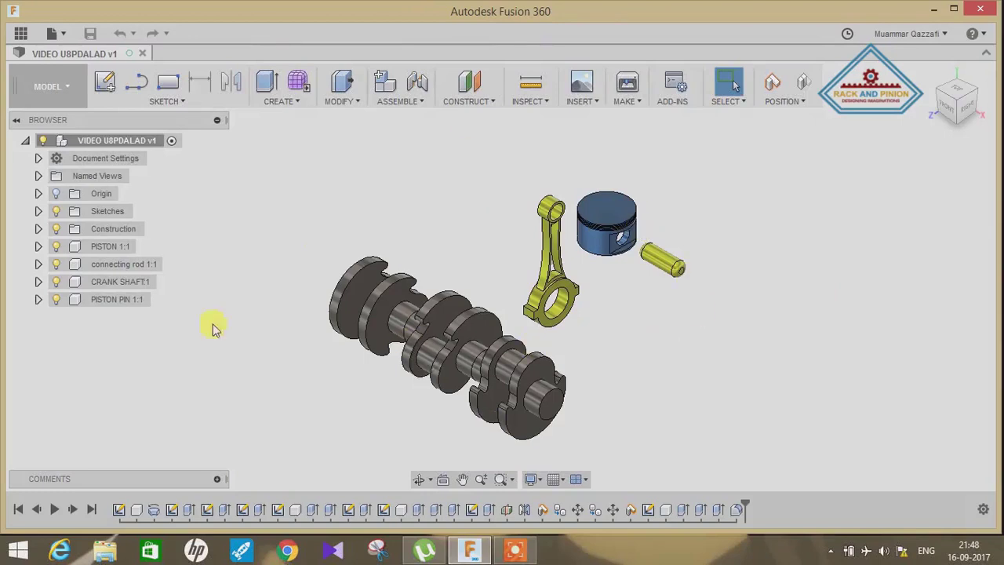
Copy connecting rod 1:1 and paste the first copy to the right of the pin.
{"action": "right_click", "coordinate": [129, 269]}
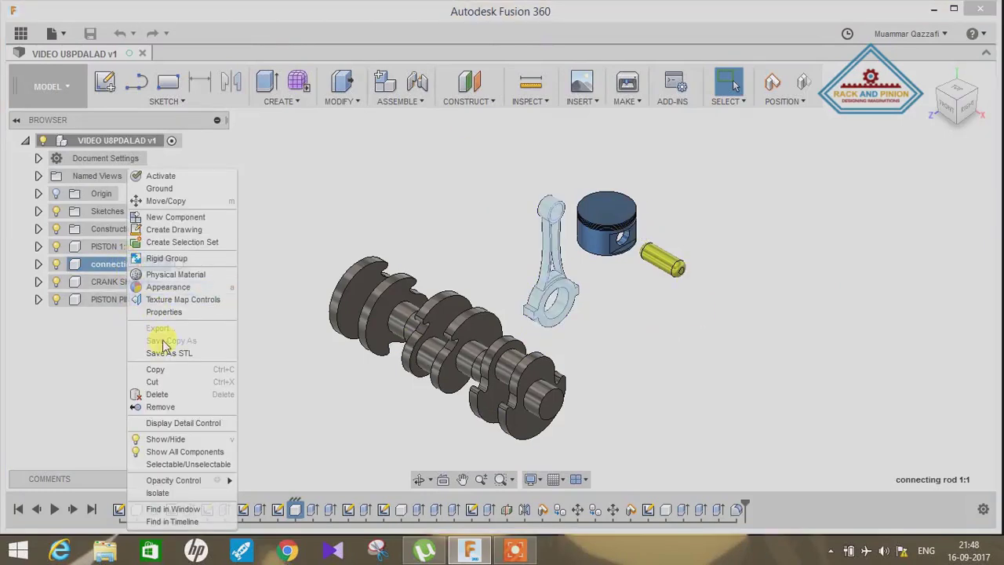
{"action": "left_click", "coordinate": [161, 369]}
{"action": "right_click", "coordinate": [382, 204]}
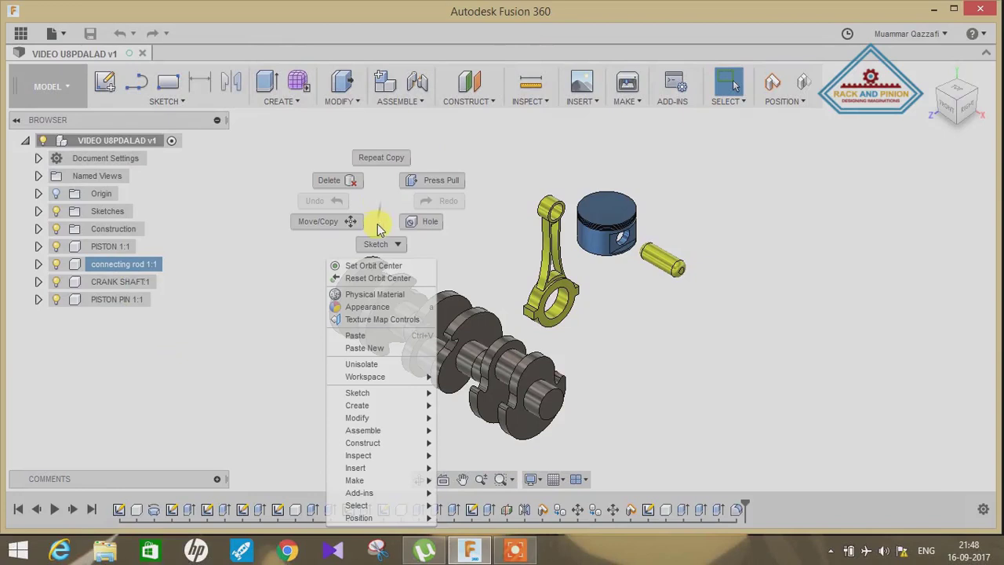
{"action": "left_click", "coordinate": [368, 338]}
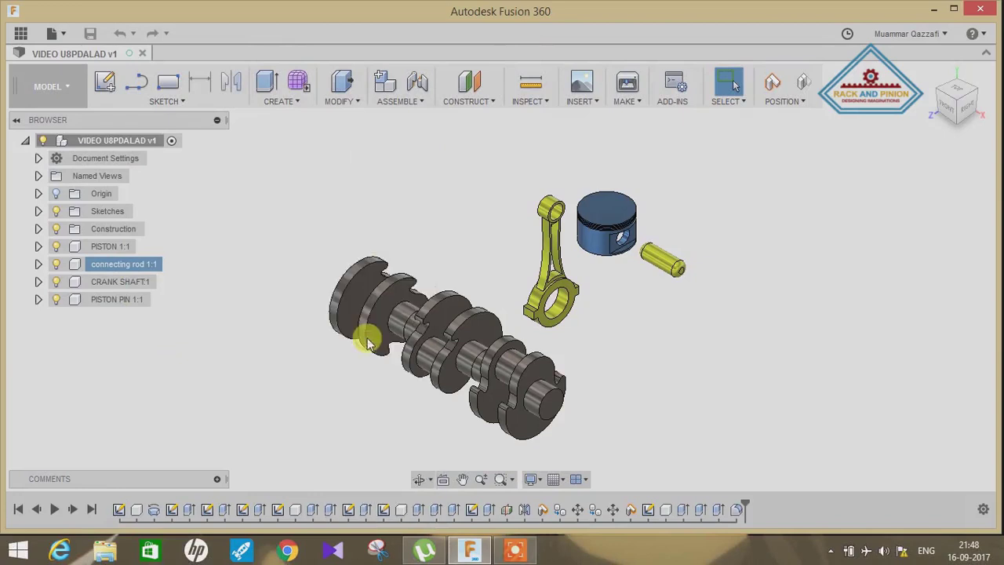
{"action": "left_click", "coordinate": [579, 278]}
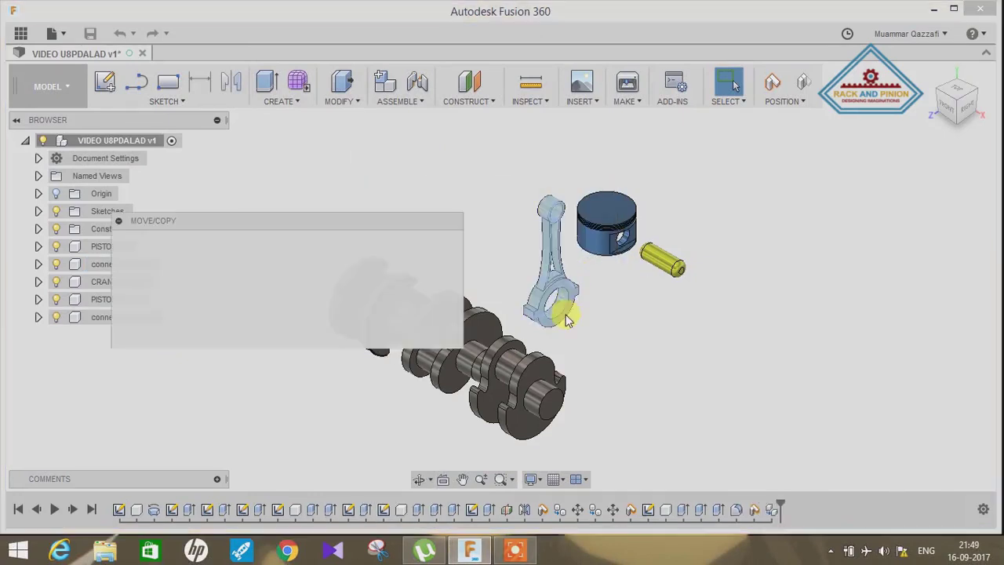
{"action": "left_click_drag", "start_coordinate": [549, 268], "coordinate": [838, 270]}
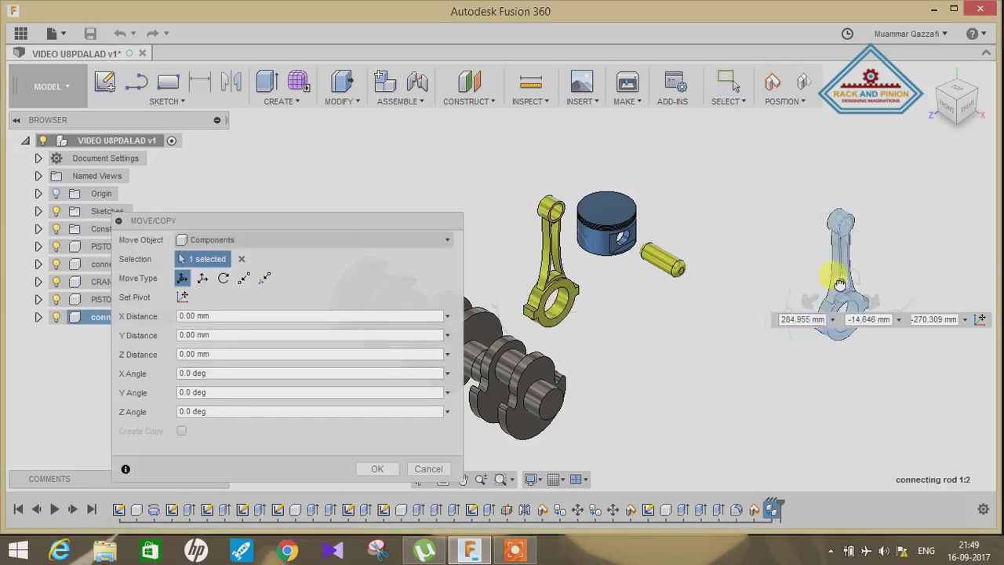
{"action": "left_click", "coordinate": [376, 471]}
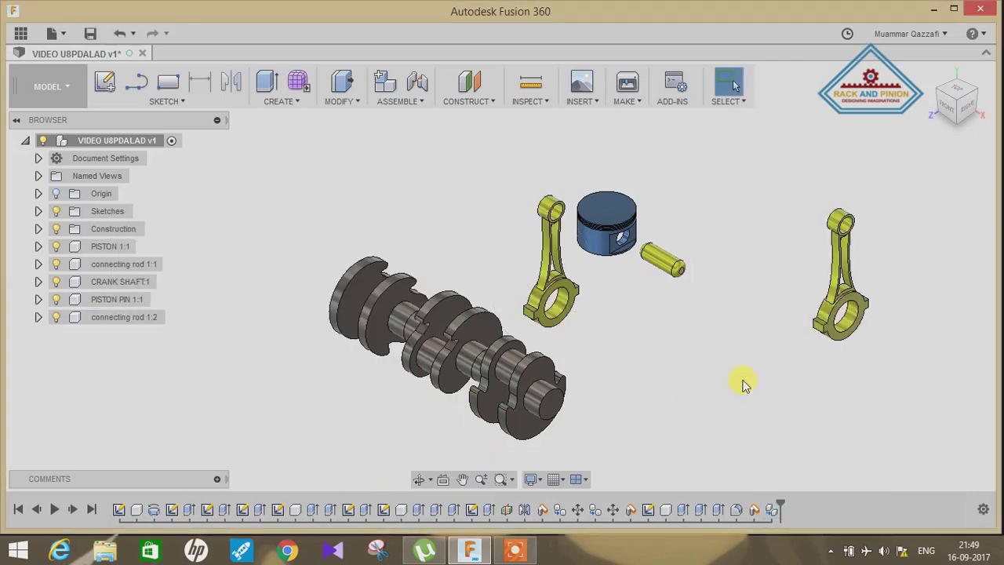
Paste two more rod copies, placing one down-right and cancelling a mistaken move of the other.
{"action": "key", "text": "ctrl+v"}
{"action": "left_click_drag", "start_coordinate": [549, 267], "coordinate": [726, 371]}
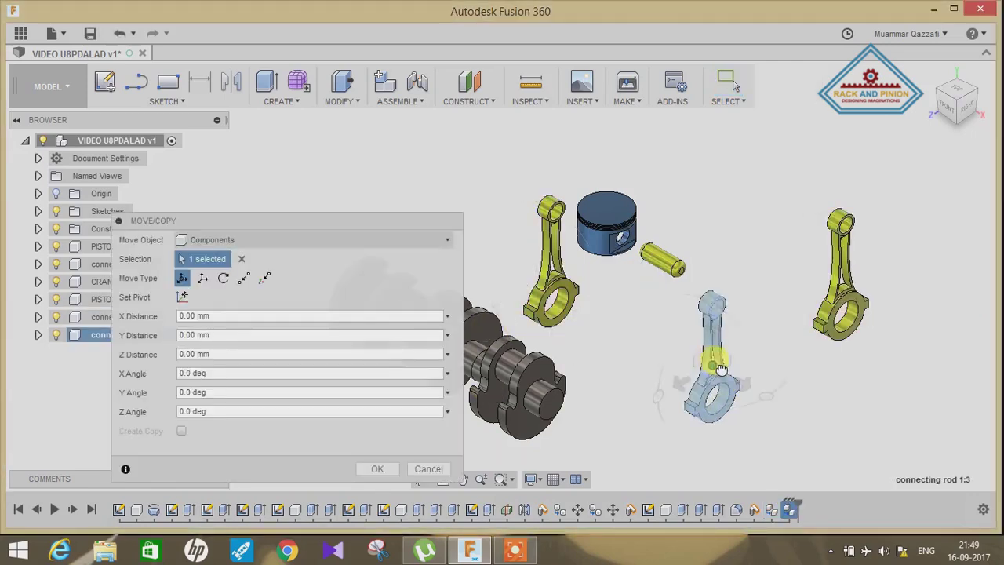
{"action": "left_click", "coordinate": [376, 468]}
{"action": "key", "text": "ctrl+v"}
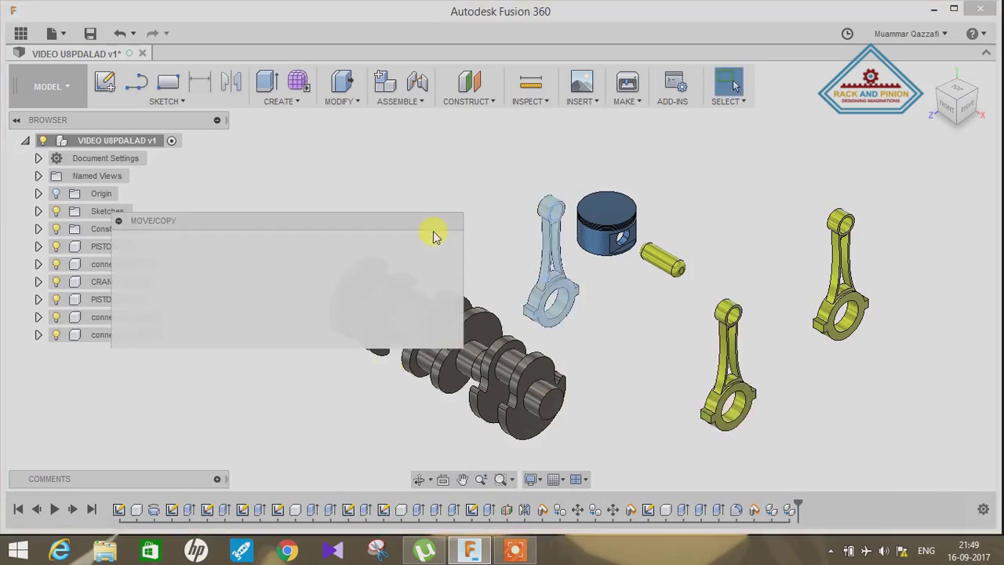
{"action": "left_click_drag", "start_coordinate": [757, 162], "coordinate": [474, 275]}
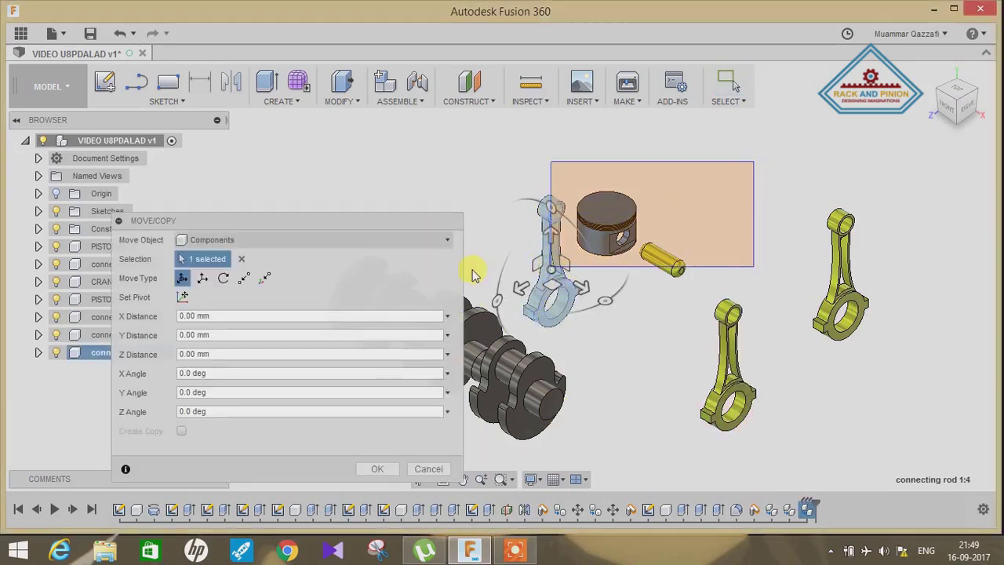
{"action": "left_click_drag", "start_coordinate": [553, 271], "coordinate": [753, 171]}
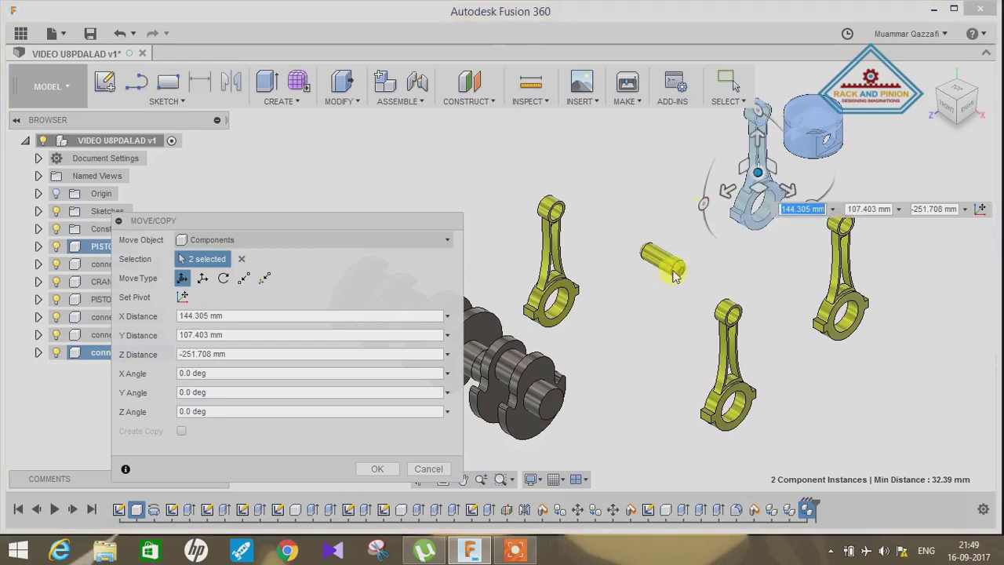
{"action": "left_click", "coordinate": [427, 468]}
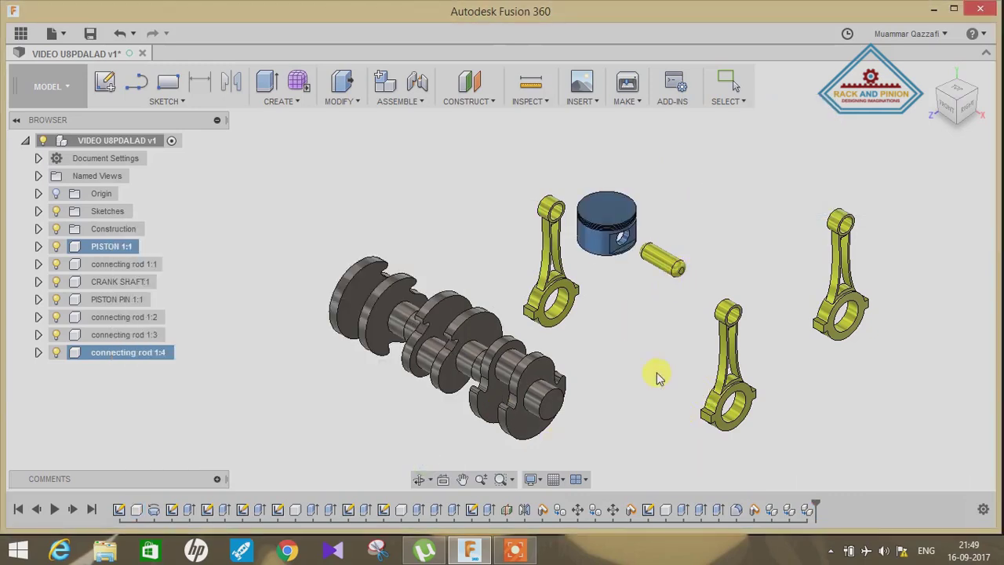
Paste another connecting rod copy and place it at the upper right.
{"action": "key", "text": "m"}
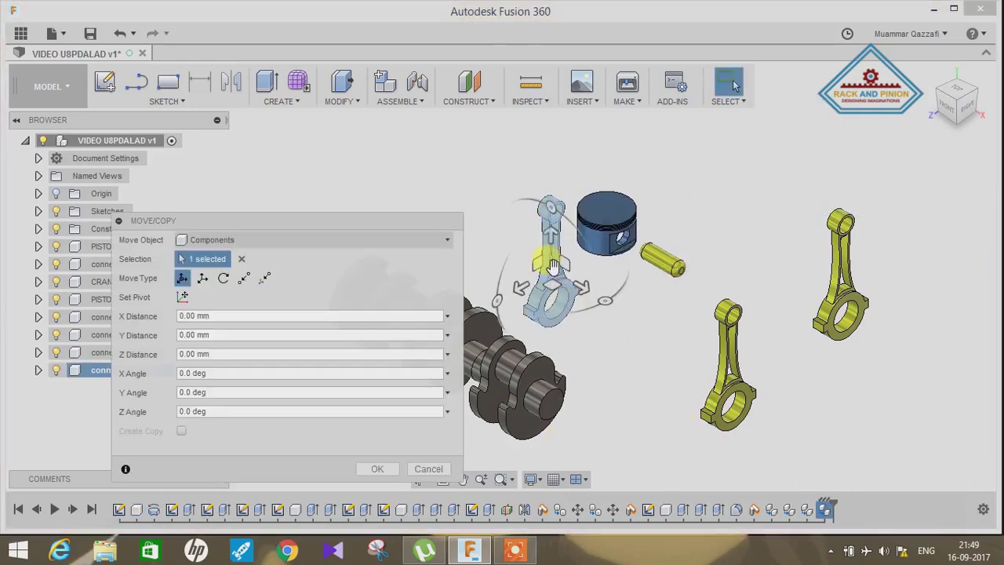
{"action": "left_click_drag", "start_coordinate": [563, 296], "coordinate": [767, 157]}
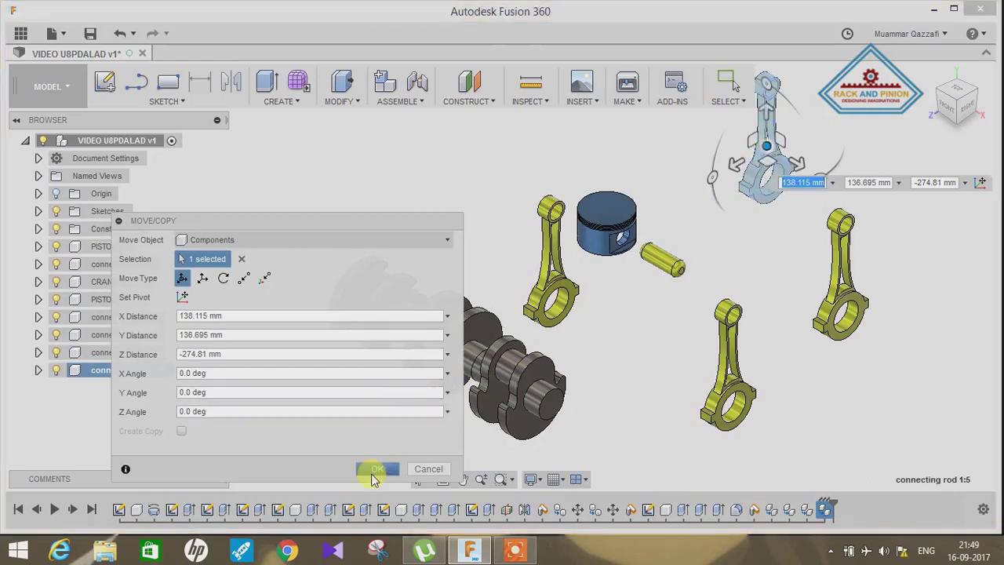
{"action": "left_click", "coordinate": [372, 470]}
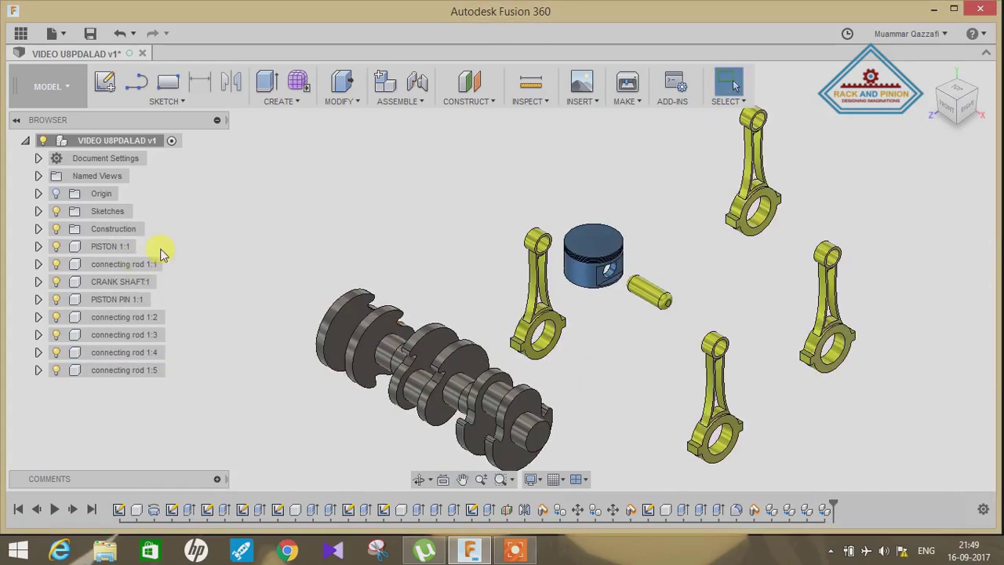
{"action": "left_click", "coordinate": [109, 246]}
Copy PISTON 1:1 and place the first pasted piston at the far upper right.
{"action": "right_click", "coordinate": [115, 247]}
{"action": "left_click", "coordinate": [138, 346]}
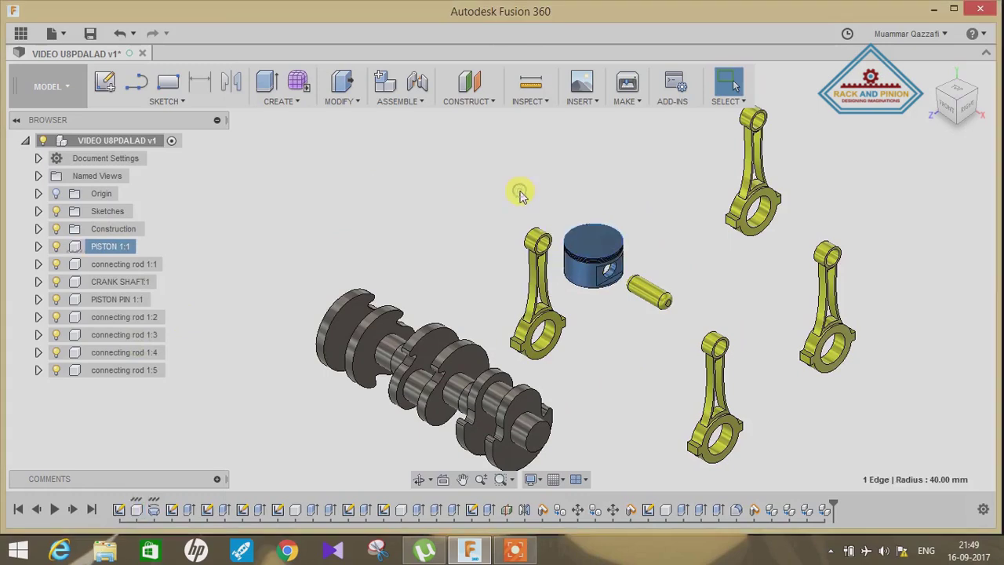
{"action": "key", "text": "m"}
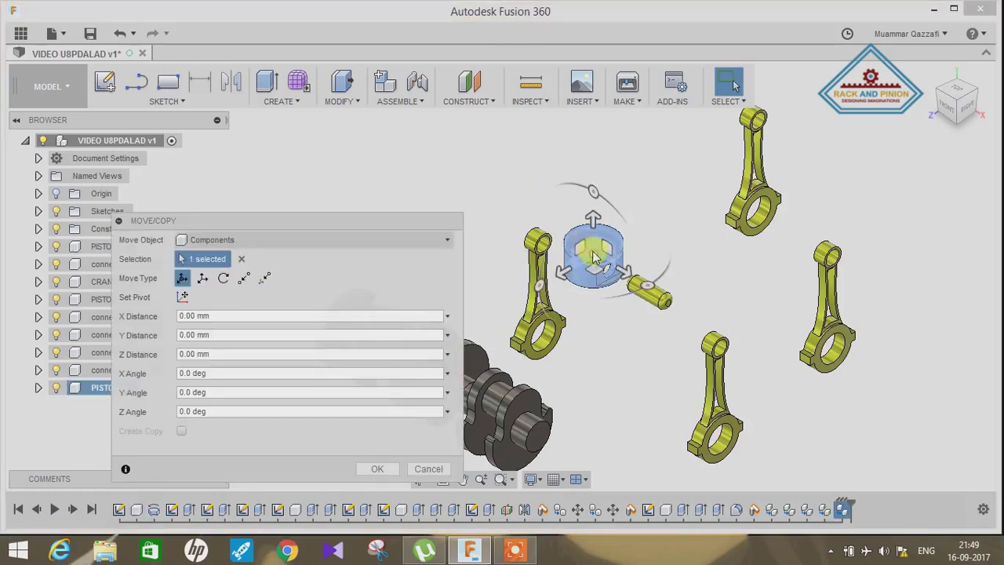
{"action": "left_click_drag", "start_coordinate": [596, 257], "coordinate": [875, 183]}
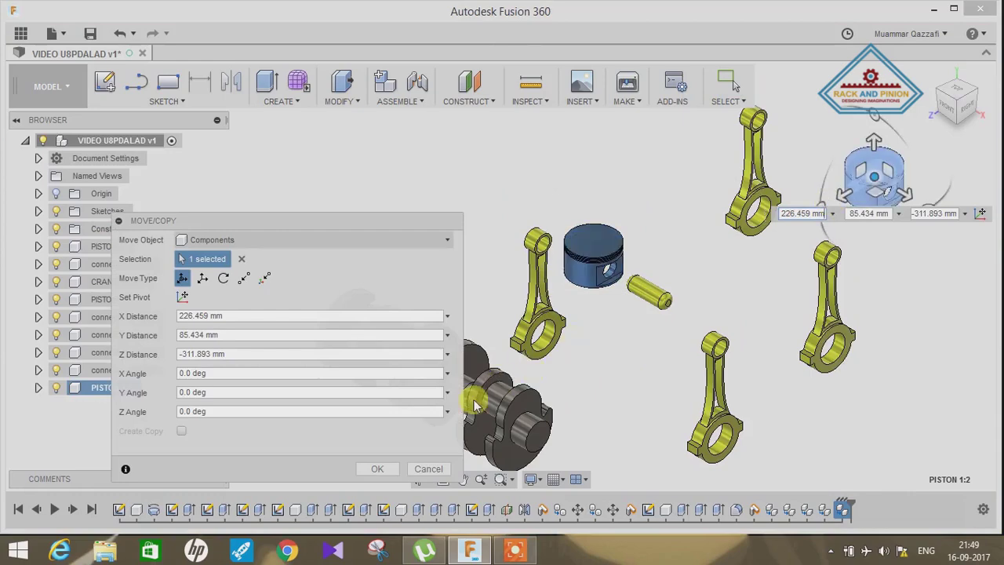
{"action": "left_click", "coordinate": [377, 469]}
Place the second piston copy near the top and the third to the right.
{"action": "key", "text": "m"}
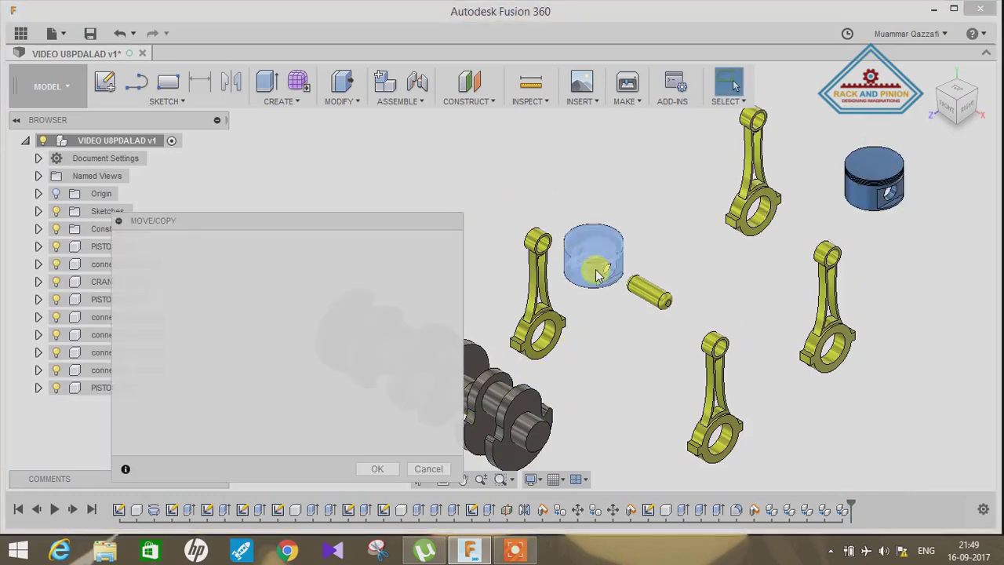
{"action": "left_click", "coordinate": [597, 269]}
{"action": "left_click_drag", "start_coordinate": [627, 224], "coordinate": [705, 126]}
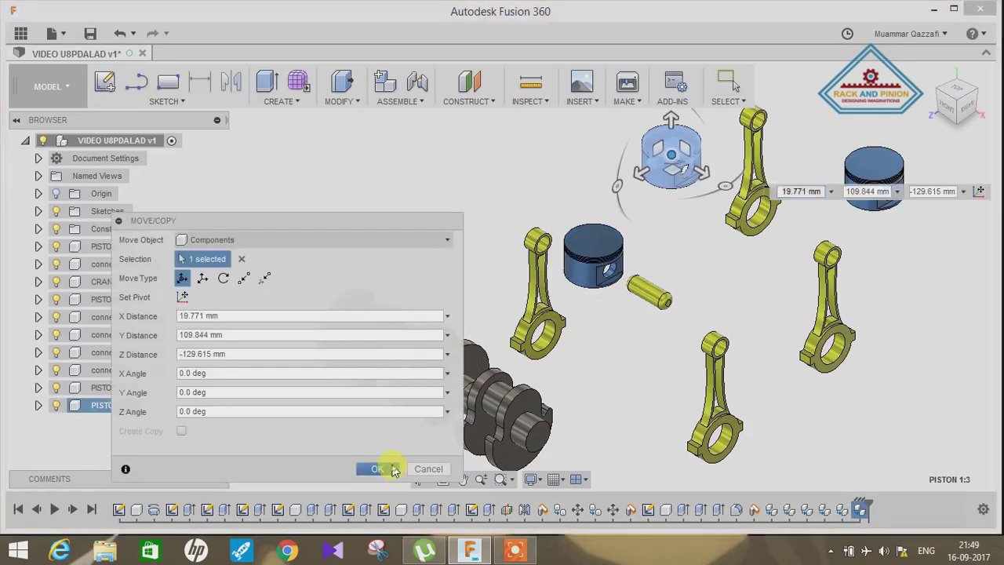
{"action": "left_click", "coordinate": [377, 468]}
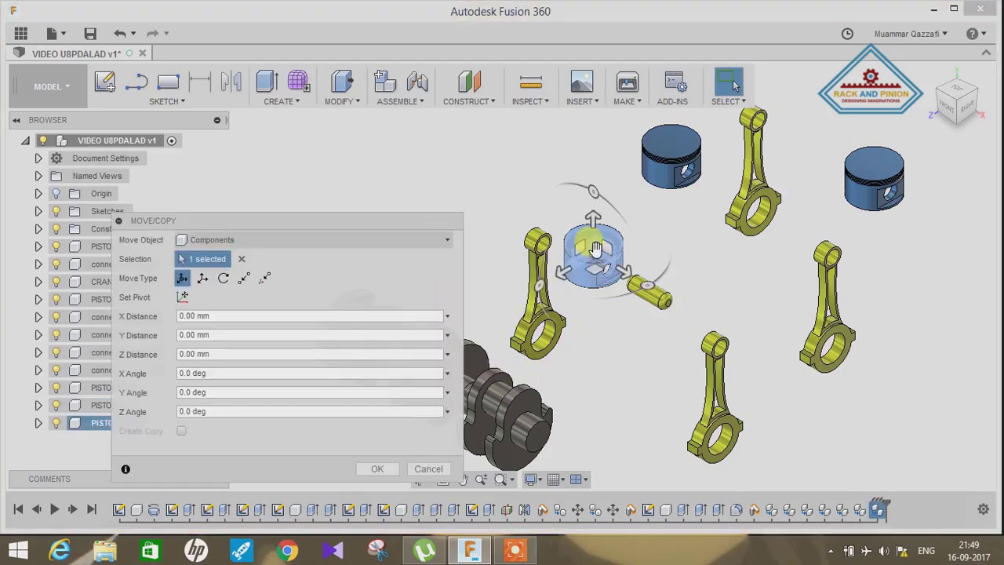
{"action": "left_click_drag", "start_coordinate": [590, 248], "coordinate": [751, 272]}
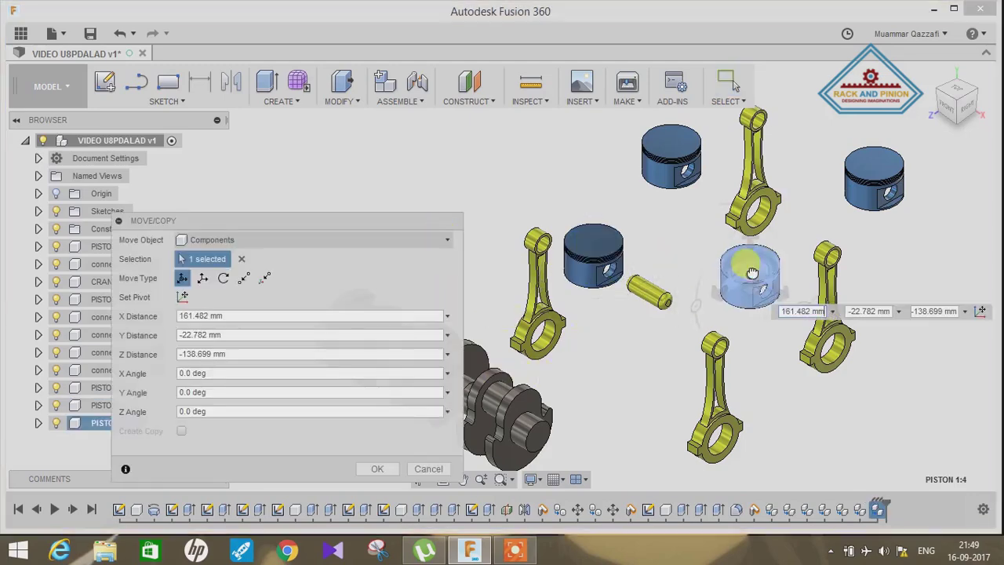
{"action": "left_click", "coordinate": [363, 468]}
{"action": "middle_click_drag", "start_coordinate": [888, 400], "coordinate": [863, 391], "text": "shift"}
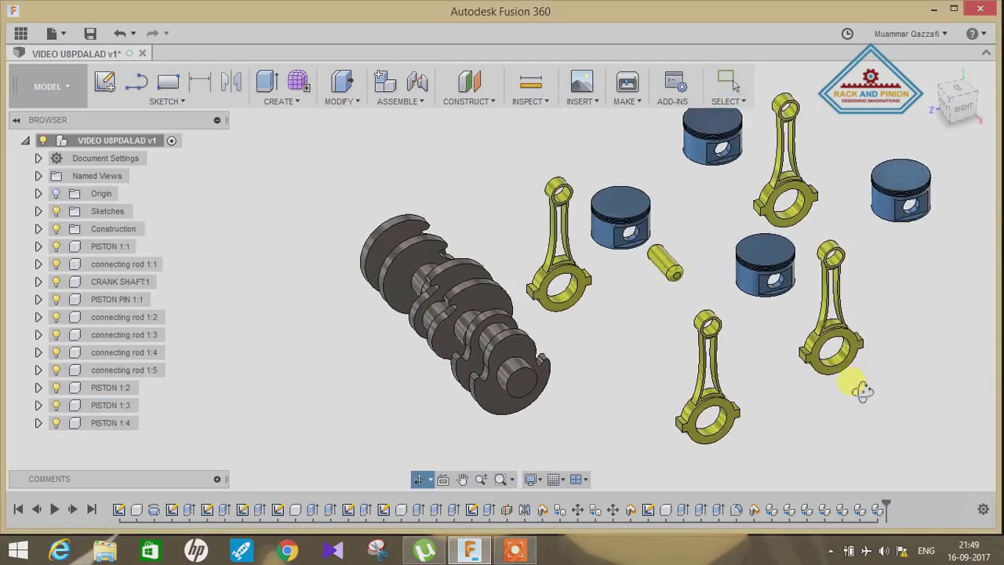
Joint a connecting rod's big-end bore to a crankshaft journal.
{"action": "left_click", "coordinate": [417, 81]}
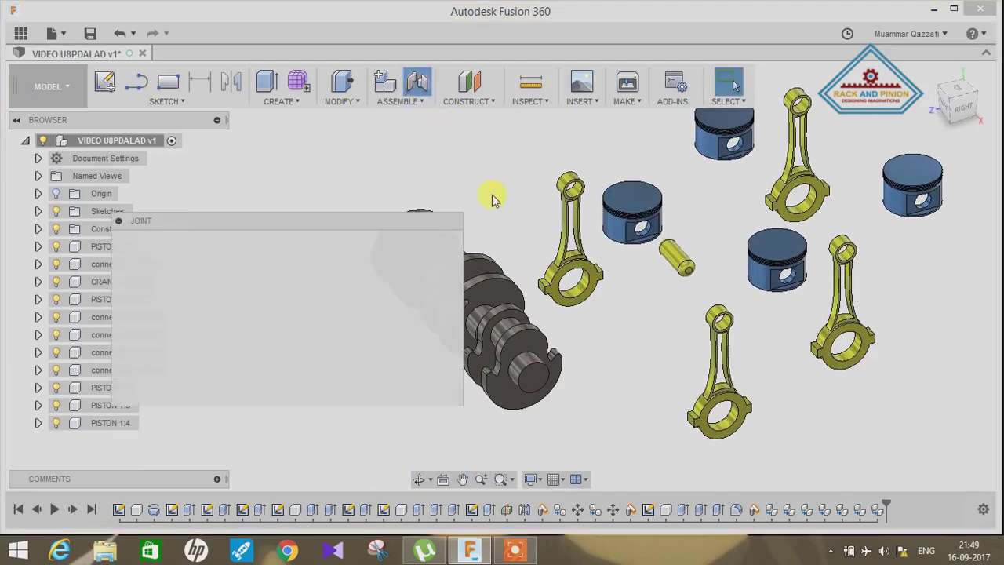
{"action": "scroll", "coordinate": [627, 322], "scroll_direction": "up", "scroll_amount": 3}
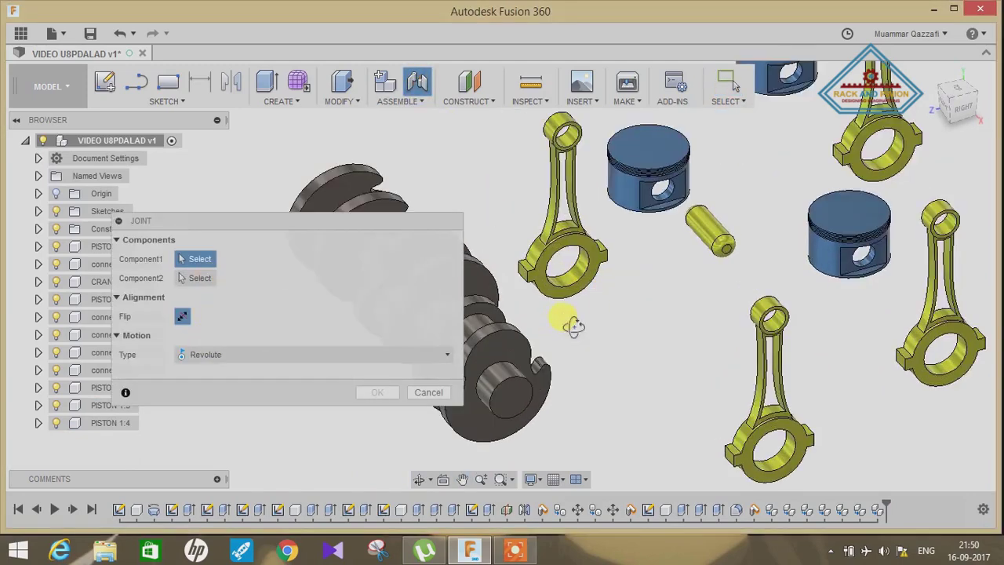
{"action": "mouse_move", "coordinate": [605, 321]}
{"action": "middle_mouse_down"}
{"action": "mouse_move", "coordinate": [643, 284]}
{"action": "mouse_move", "coordinate": [619, 281]}
{"action": "middle_mouse_up"}
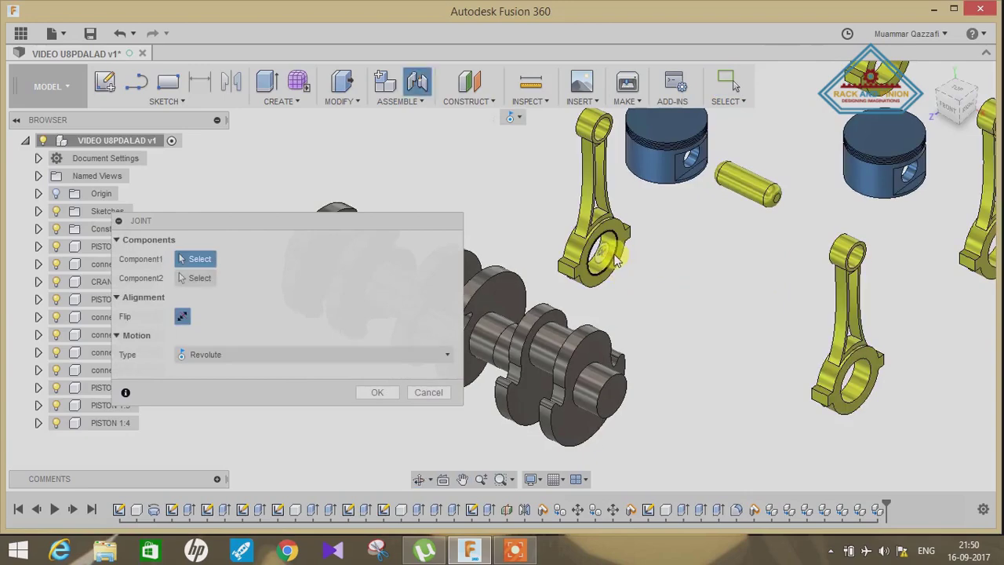
{"action": "left_click", "coordinate": [620, 301]}
{"action": "scroll", "coordinate": [627, 321], "scroll_direction": "up", "scroll_amount": 3}
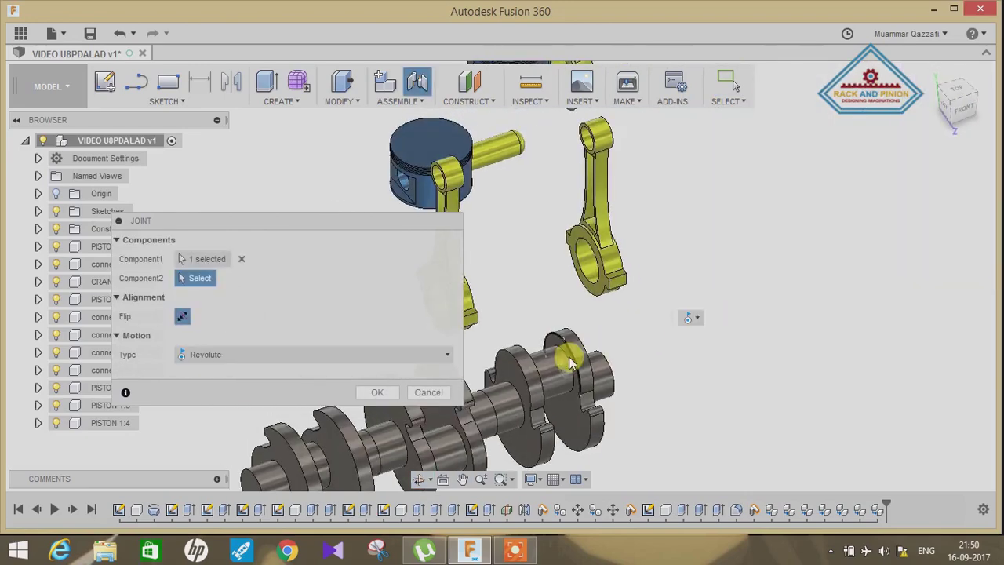
{"action": "scroll", "coordinate": [549, 376], "scroll_direction": "up", "scroll_amount": 3}
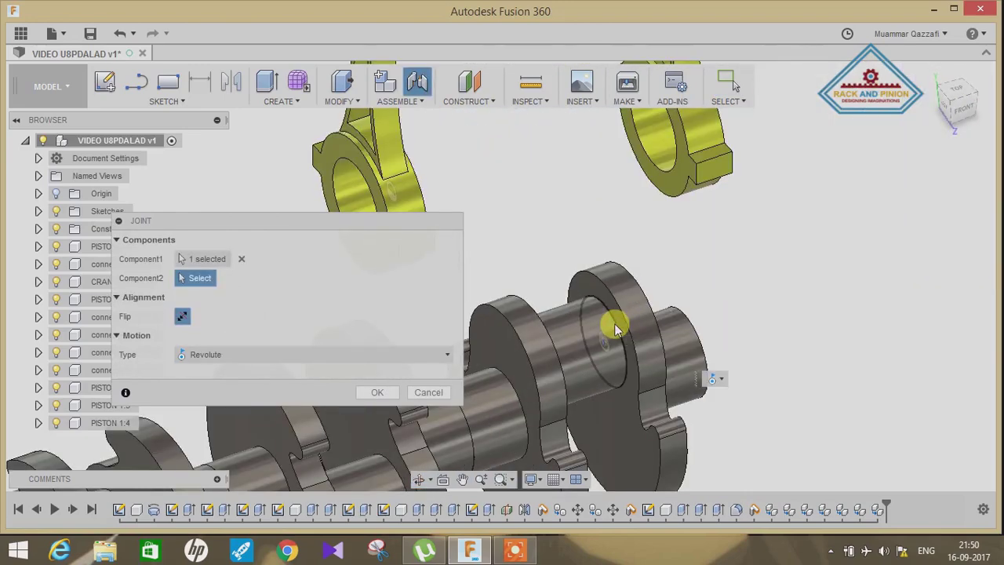
{"action": "left_click", "coordinate": [627, 320]}
{"action": "scroll", "coordinate": [753, 259], "scroll_direction": "down", "scroll_amount": 3}
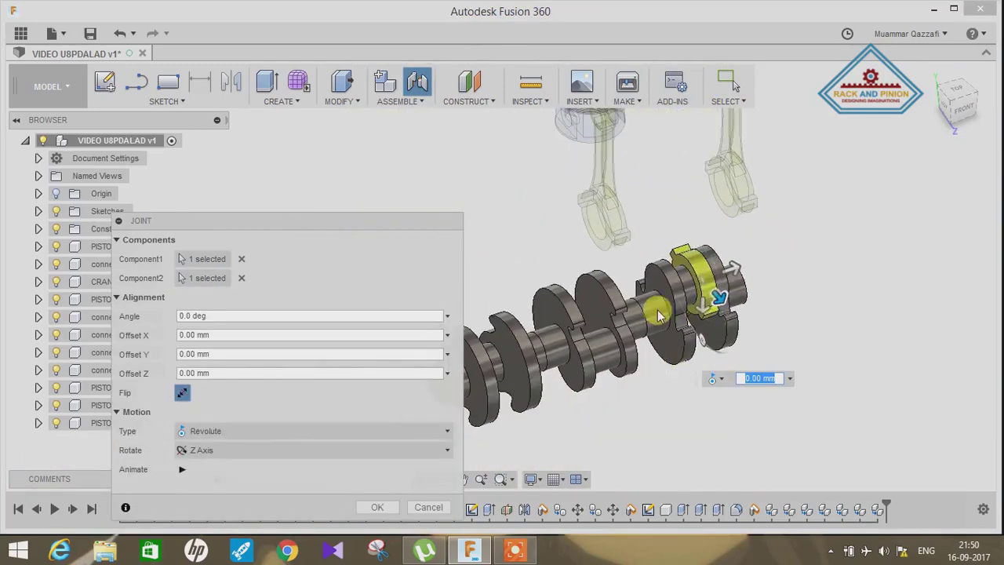
{"action": "left_click", "coordinate": [373, 506]}
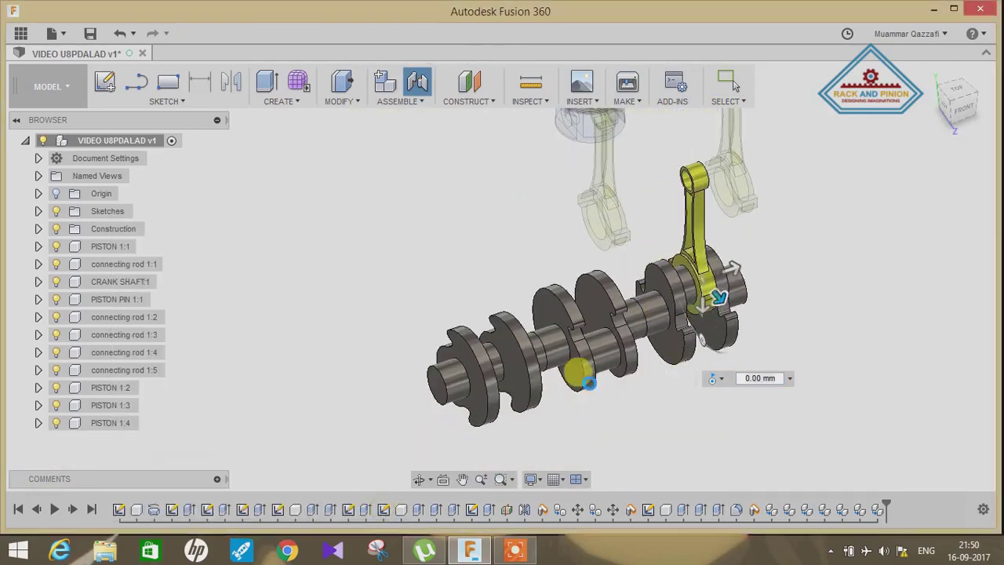
{"action": "middle_click_drag", "start_coordinate": [796, 251], "coordinate": [703, 347], "text": "shift"}
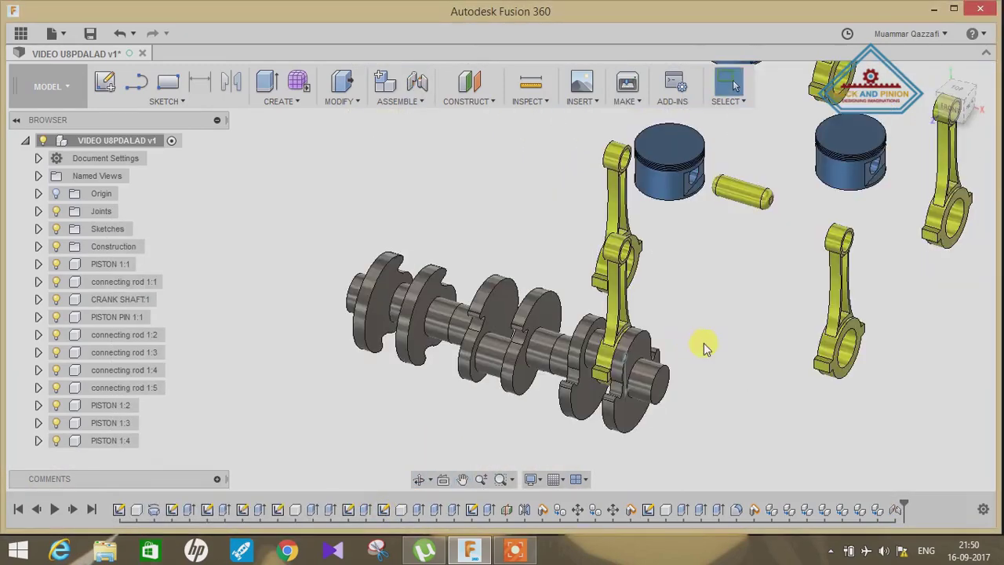
{"action": "scroll", "coordinate": [703, 348], "scroll_direction": "up", "scroll_amount": 2}
{"action": "scroll", "coordinate": [922, 357], "scroll_direction": "up", "scroll_amount": 4}
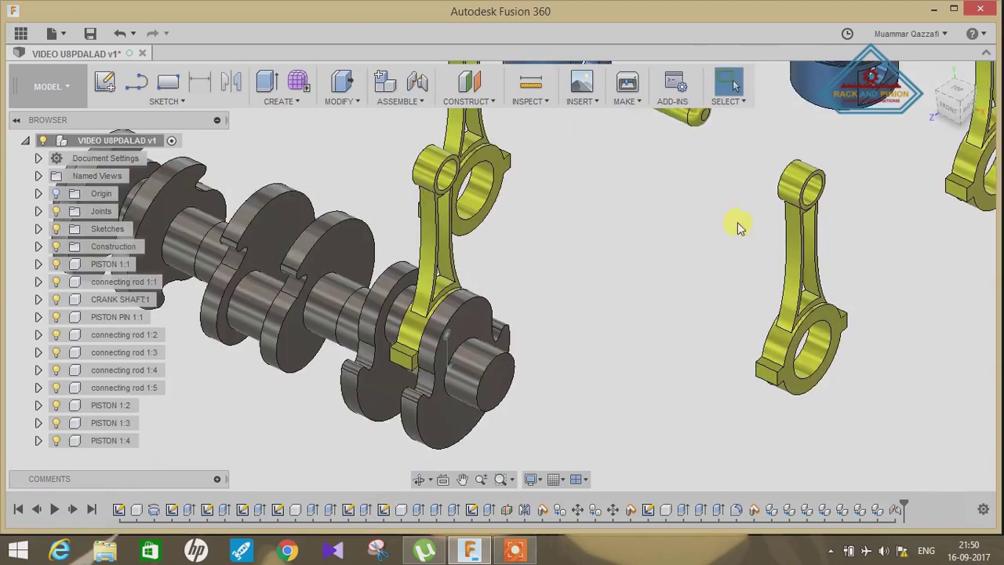
Joint the right connecting rod to the crank pin with a revolute joint.
{"action": "left_click", "coordinate": [414, 81]}
{"action": "left_click", "coordinate": [814, 351]}
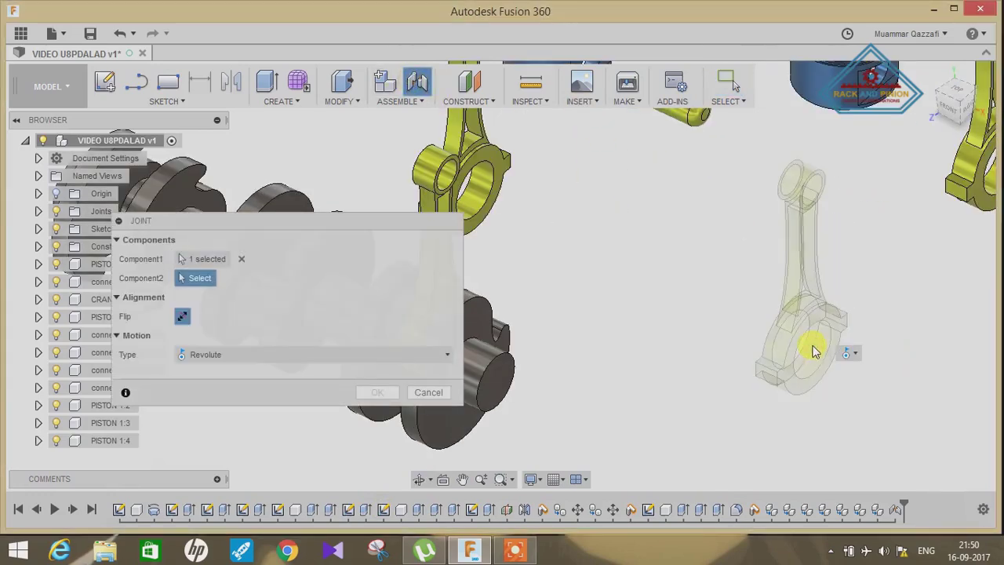
{"action": "left_click_drag", "start_coordinate": [409, 225], "coordinate": [980, 333]}
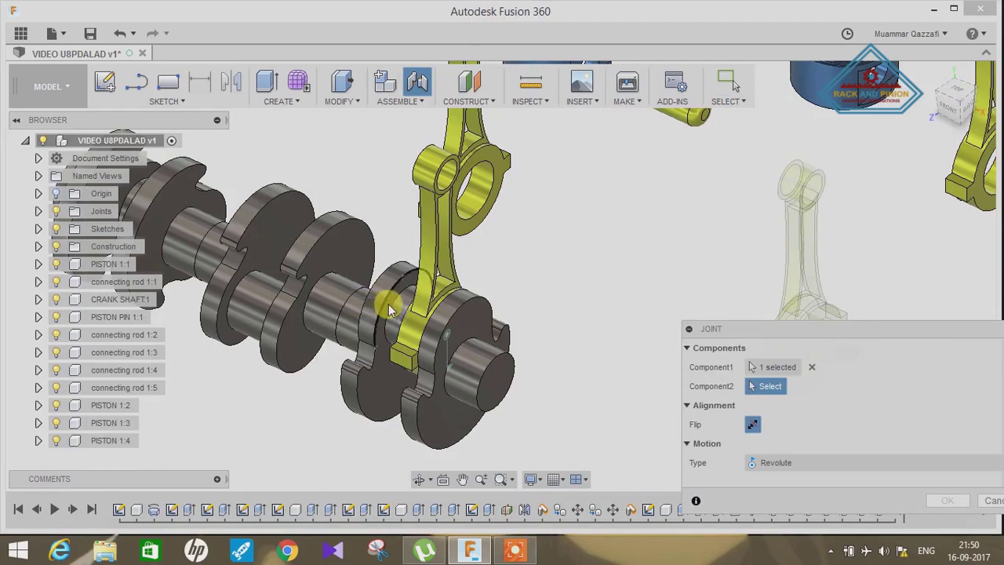
{"action": "left_click", "coordinate": [394, 308]}
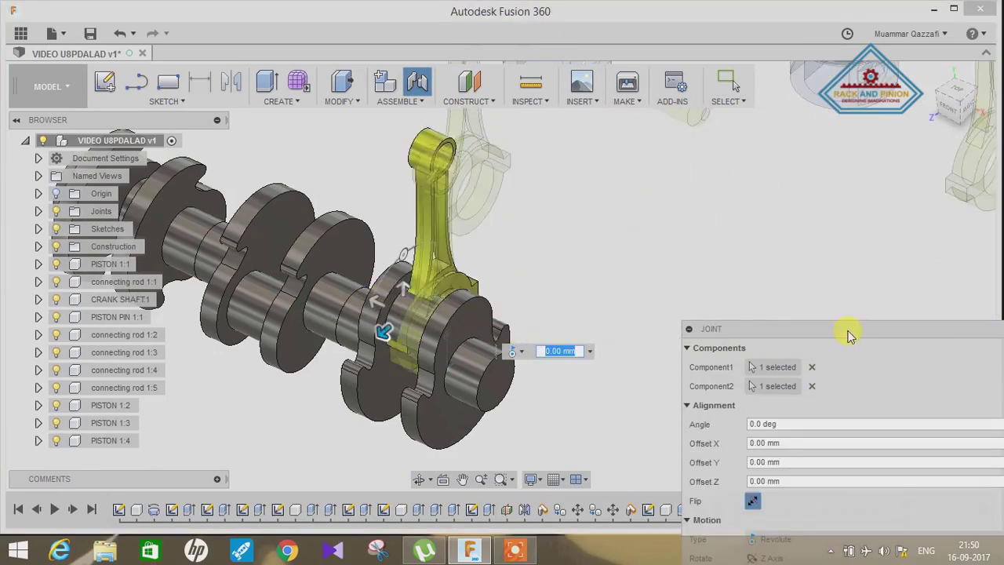
{"action": "mouse_move", "coordinate": [847, 331]}
{"action": "left_mouse_down"}
{"action": "mouse_move", "coordinate": [820, 320]}
{"action": "mouse_move", "coordinate": [708, 141]}
{"action": "left_mouse_up"}
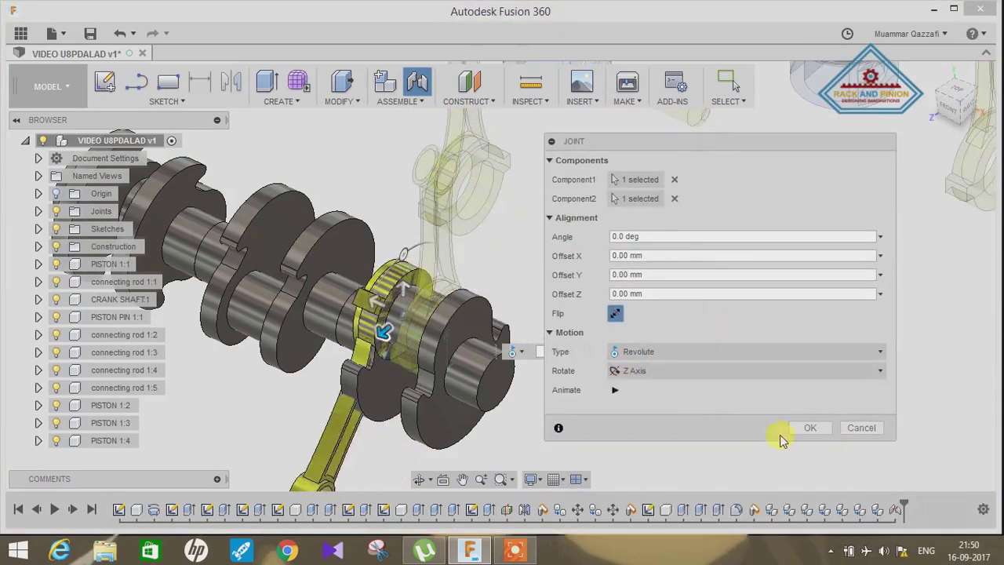
{"action": "left_click", "coordinate": [808, 429]}
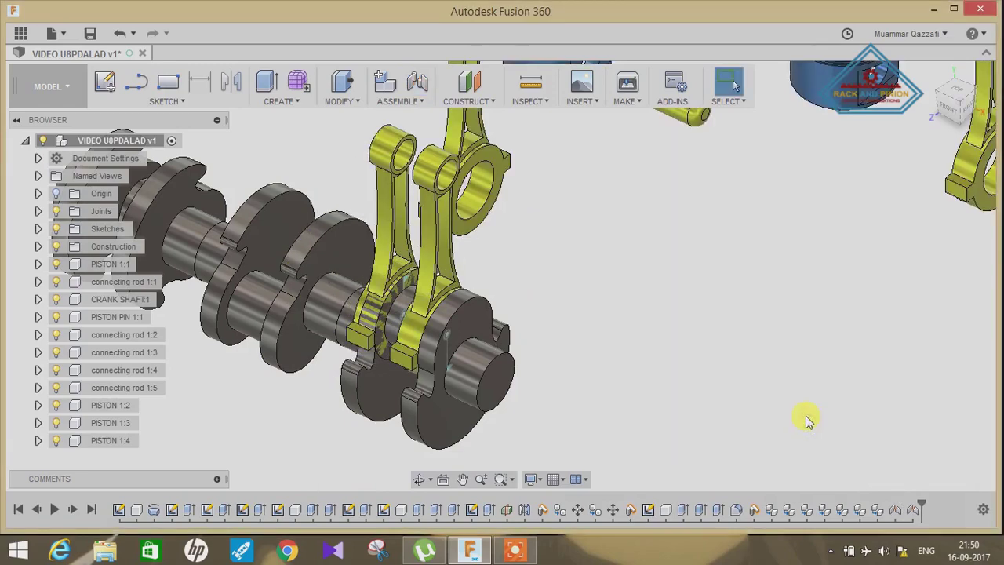
{"action": "mouse_move", "coordinate": [731, 370]}
{"action": "middle_mouse_down", "text": "shift"}
{"action": "mouse_move", "coordinate": [706, 361]}
{"action": "mouse_move", "coordinate": [725, 359]}
{"action": "middle_mouse_up", "text": "shift"}
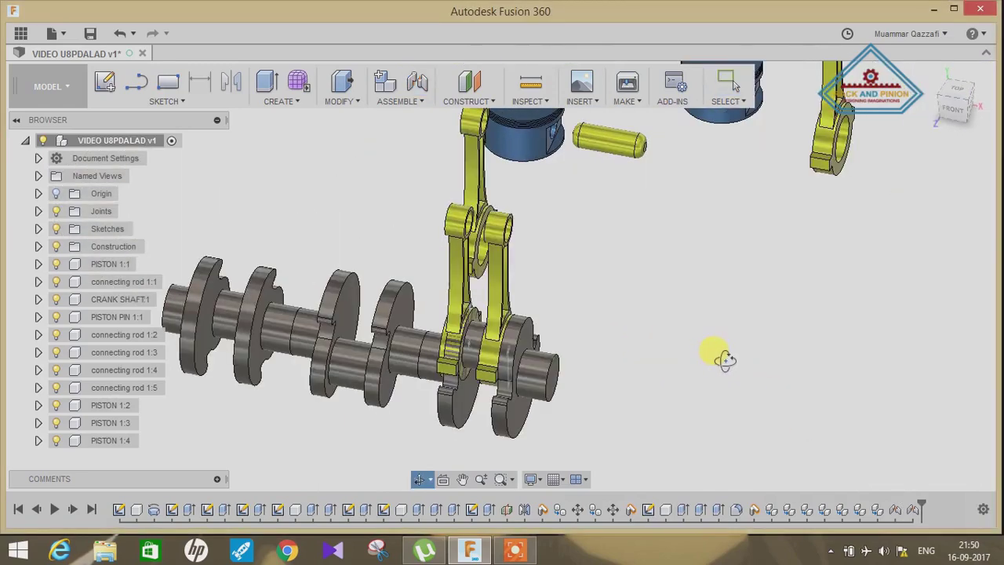
{"action": "key", "text": "Escape"}
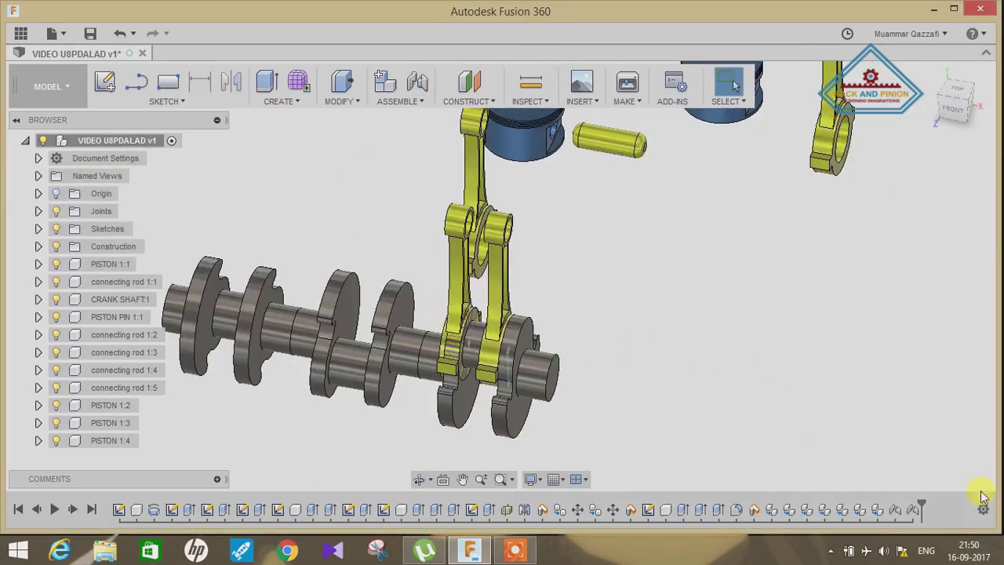
Edit the latest joint, re-pick the crank pin and flip the rod downward.
{"action": "right_click", "coordinate": [912, 511]}
{"action": "left_click", "coordinate": [902, 441]}
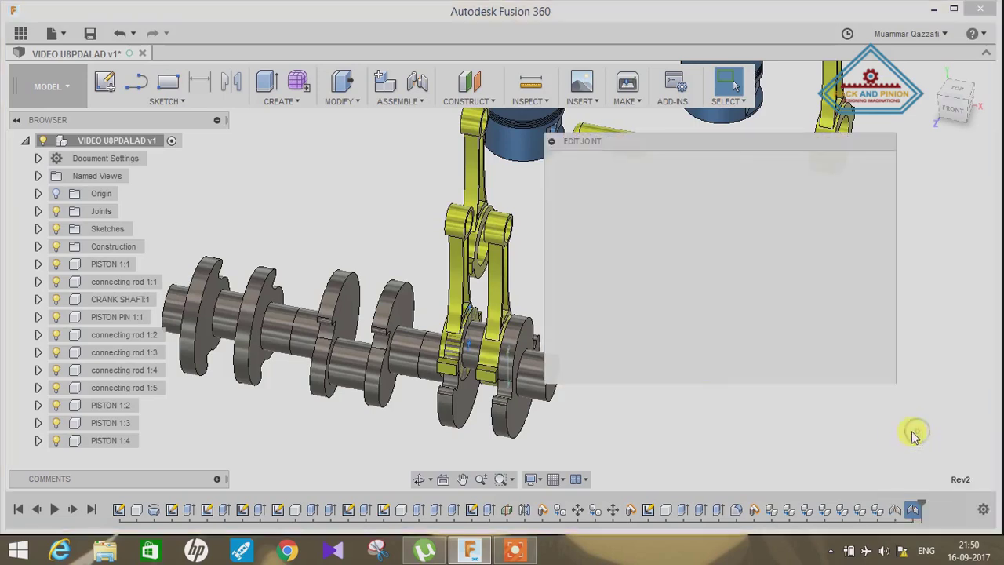
{"action": "left_click", "coordinate": [618, 315]}
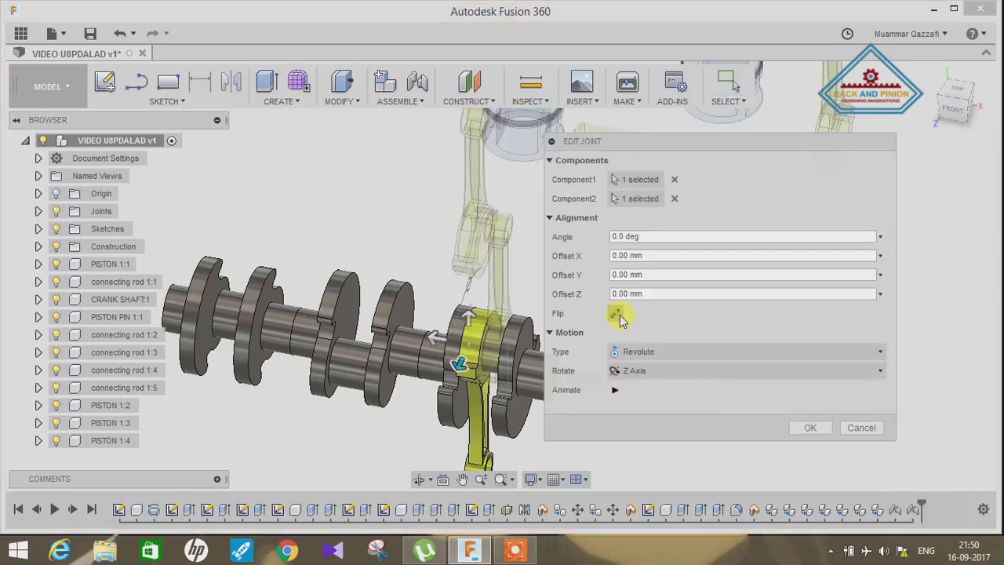
{"action": "left_click", "coordinate": [617, 315]}
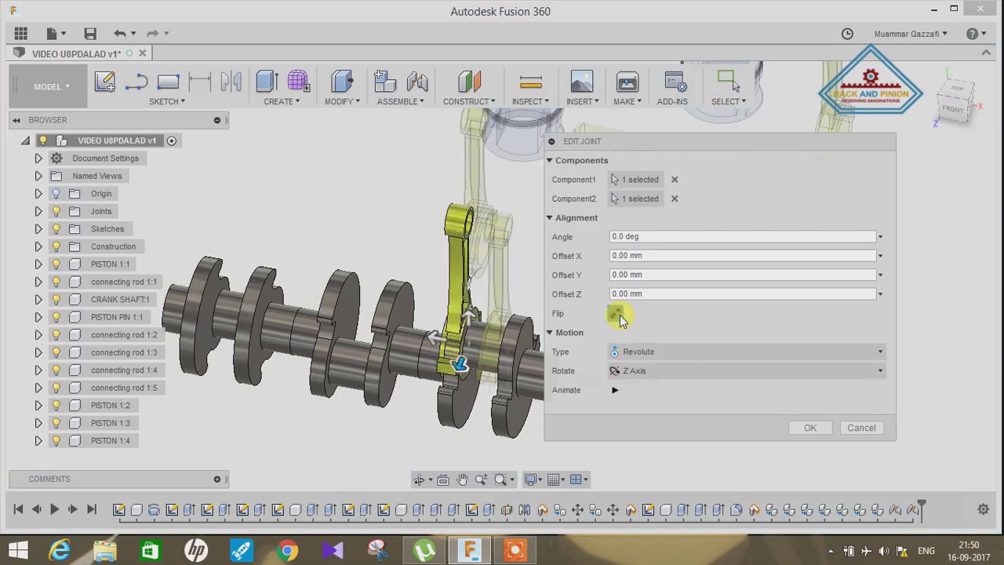
{"action": "left_click", "coordinate": [674, 198]}
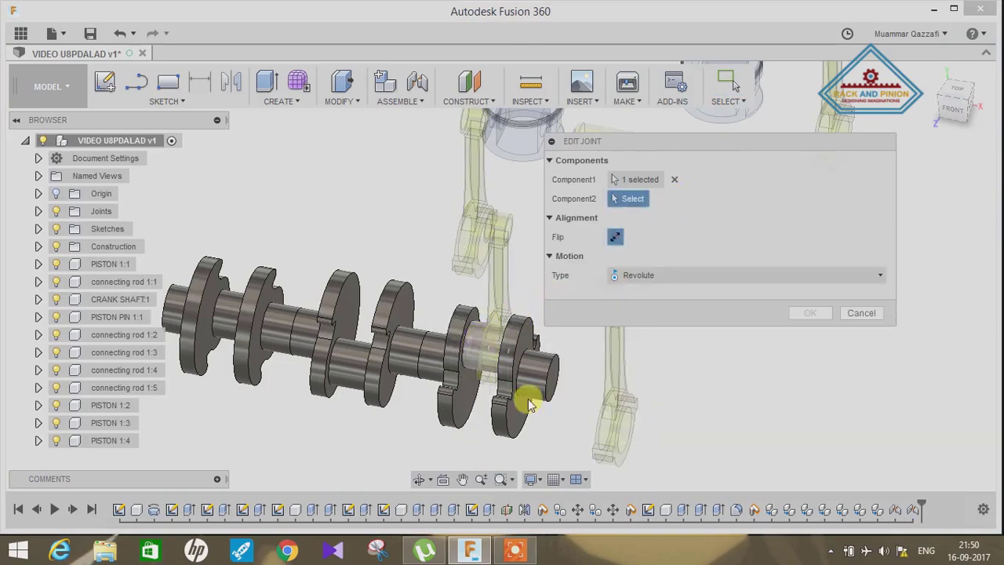
{"action": "scroll", "coordinate": [497, 421], "scroll_direction": "up", "scroll_amount": 2}
{"action": "scroll", "coordinate": [500, 378], "scroll_direction": "up", "scroll_amount": 2}
{"action": "middle_click_drag", "start_coordinate": [497, 378], "coordinate": [471, 354], "text": "shift"}
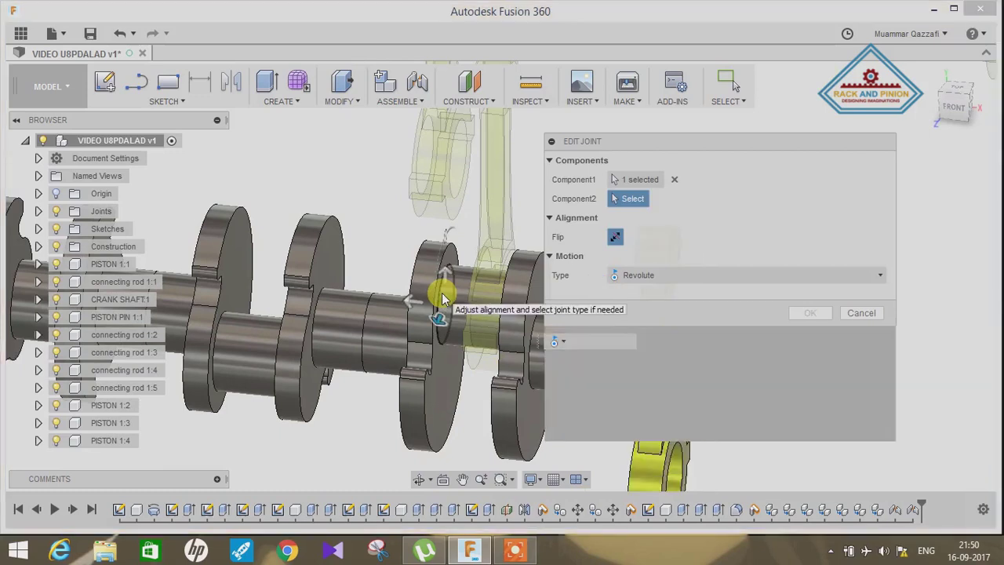
{"action": "left_click", "coordinate": [436, 317]}
{"action": "left_click", "coordinate": [616, 314]}
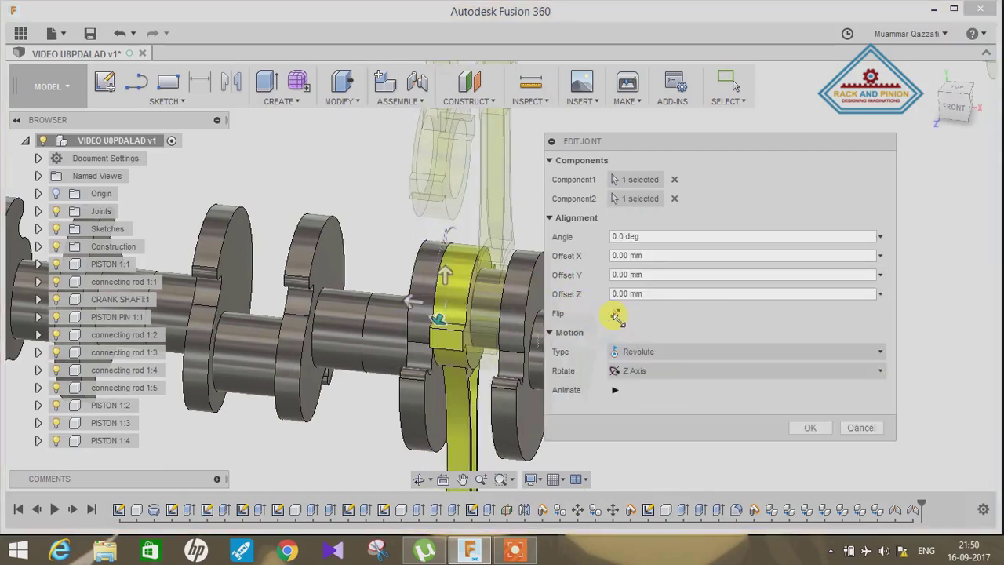
From an end-on view, rotate the rod to a 180 degree joint angle and confirm.
{"action": "left_click", "coordinate": [971, 109]}
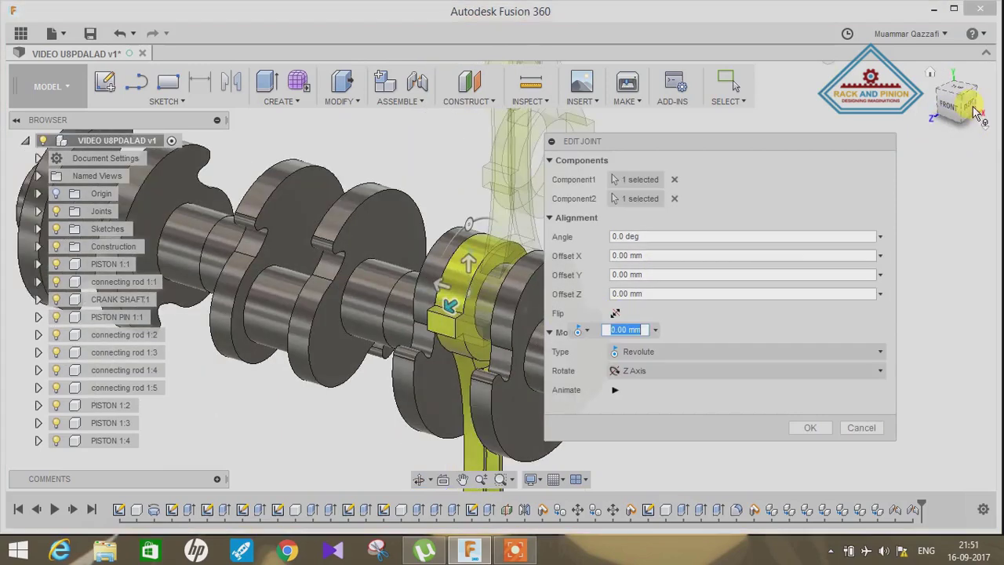
{"action": "left_click", "coordinate": [615, 180]}
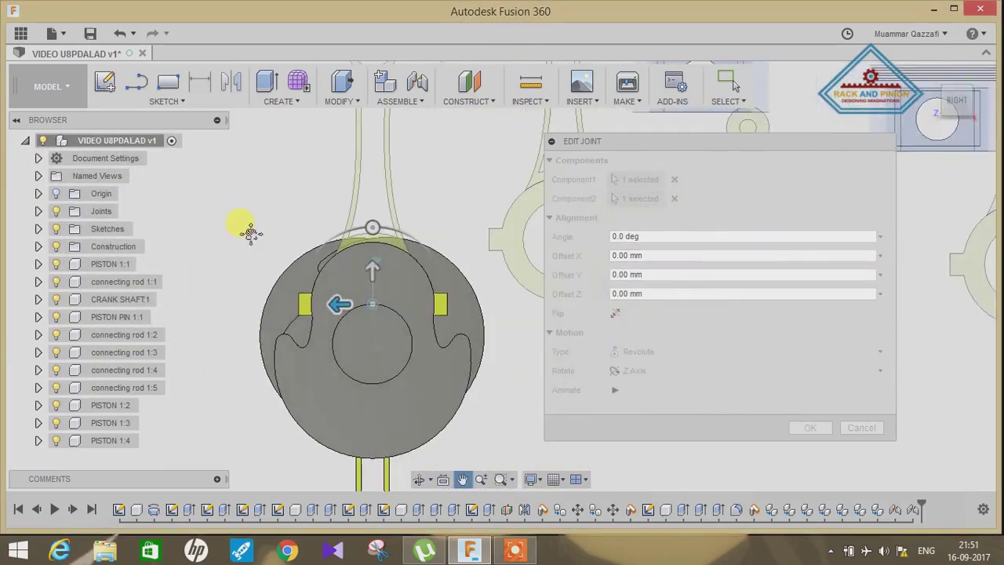
{"action": "left_click", "coordinate": [366, 224]}
{"action": "left_click_drag", "start_coordinate": [438, 290], "coordinate": [366, 382]}
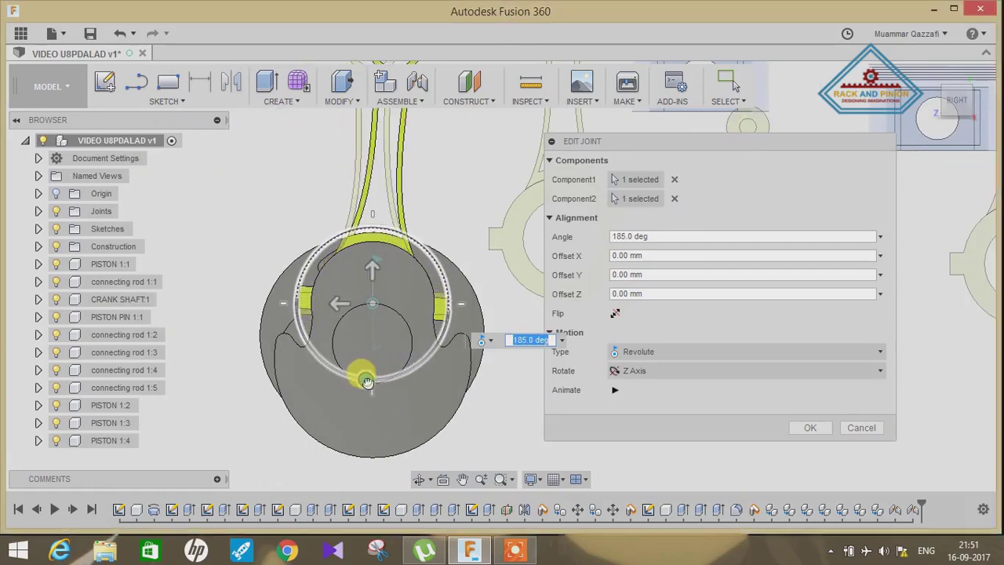
{"action": "left_click_drag", "start_coordinate": [372, 382], "coordinate": [373, 382]}
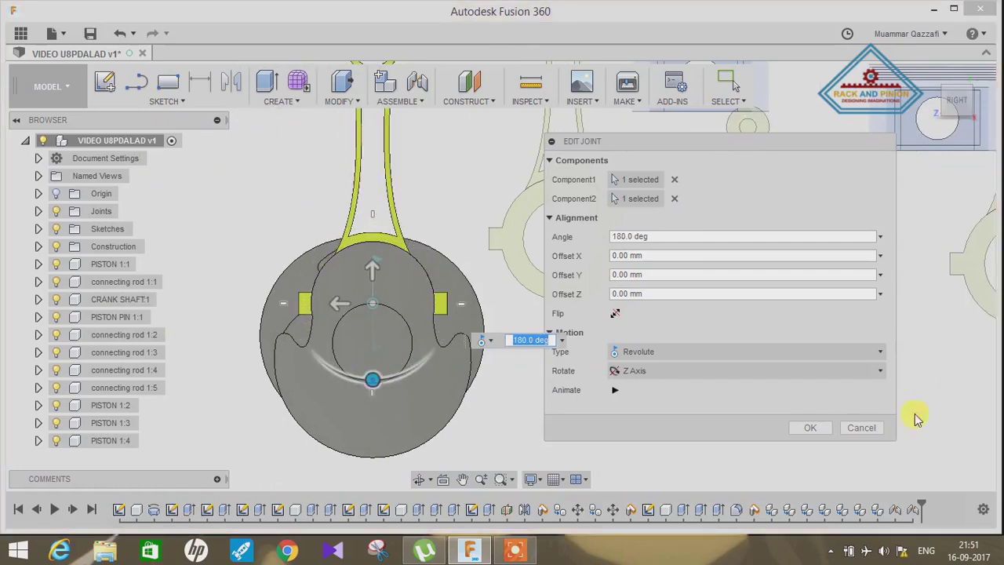
{"action": "left_click", "coordinate": [803, 428]}
{"action": "scroll", "coordinate": [729, 357], "scroll_direction": "down", "scroll_amount": 3}
{"action": "mouse_move", "coordinate": [761, 363]}
{"action": "middle_mouse_down", "text": "shift"}
{"action": "mouse_move", "coordinate": [740, 359]}
{"action": "mouse_move", "coordinate": [823, 394]}
{"action": "mouse_move", "coordinate": [699, 354]}
{"action": "middle_mouse_up", "text": "shift"}
Turn the crankshaft and rod about the joint and capture the moved position.
{"action": "middle_click_drag", "start_coordinate": [576, 369], "coordinate": [539, 384], "text": "shift"}
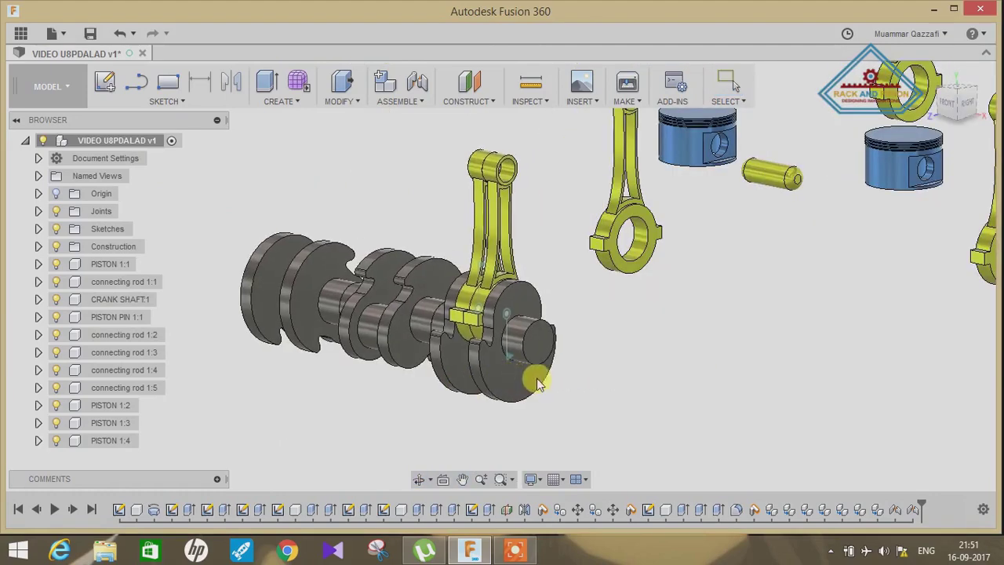
{"action": "left_click_drag", "start_coordinate": [538, 384], "coordinate": [659, 382]}
{"action": "key", "text": "j"}
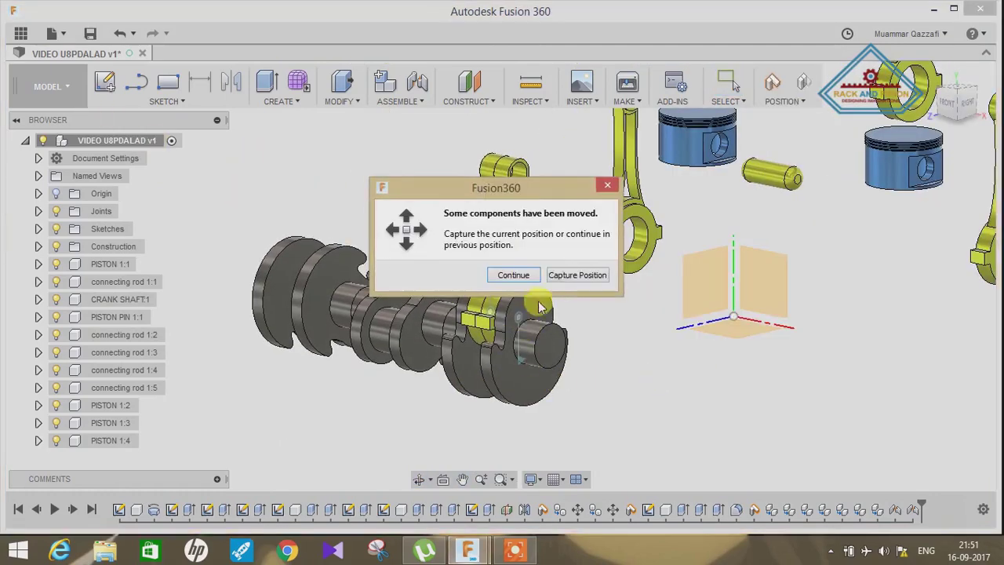
{"action": "left_click", "coordinate": [573, 273]}
Sketch a circle on the crankshaft end face and extrude it 10 mm as a new component.
{"action": "left_click", "coordinate": [554, 353]}
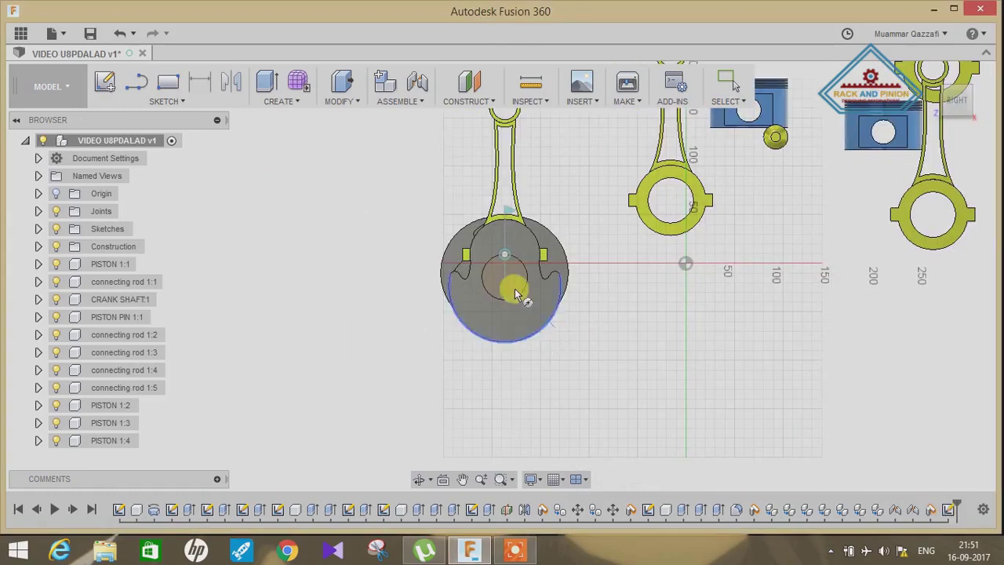
{"action": "left_click", "coordinate": [524, 298]}
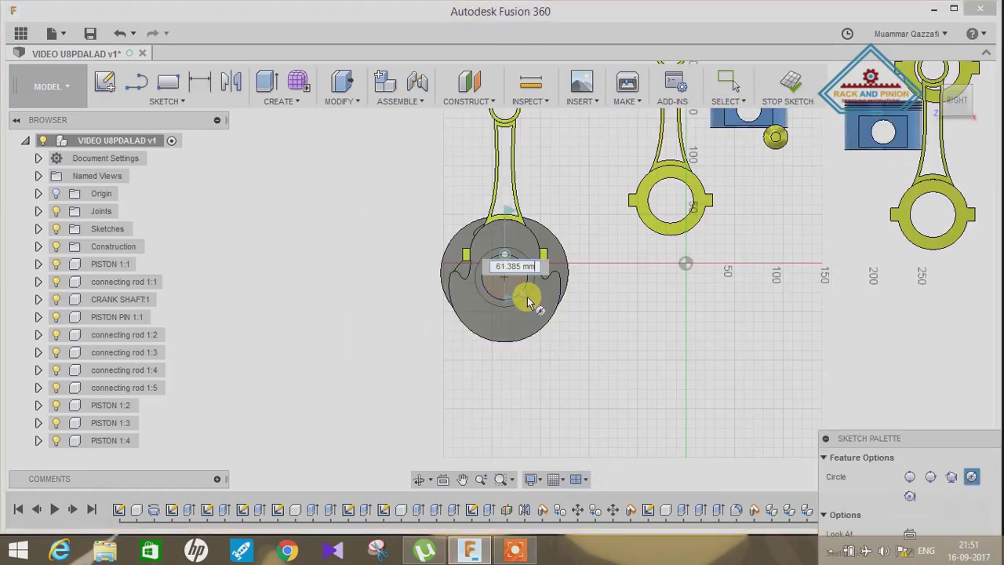
{"action": "middle_click_drag", "start_coordinate": [577, 333], "coordinate": [645, 348], "text": "shift"}
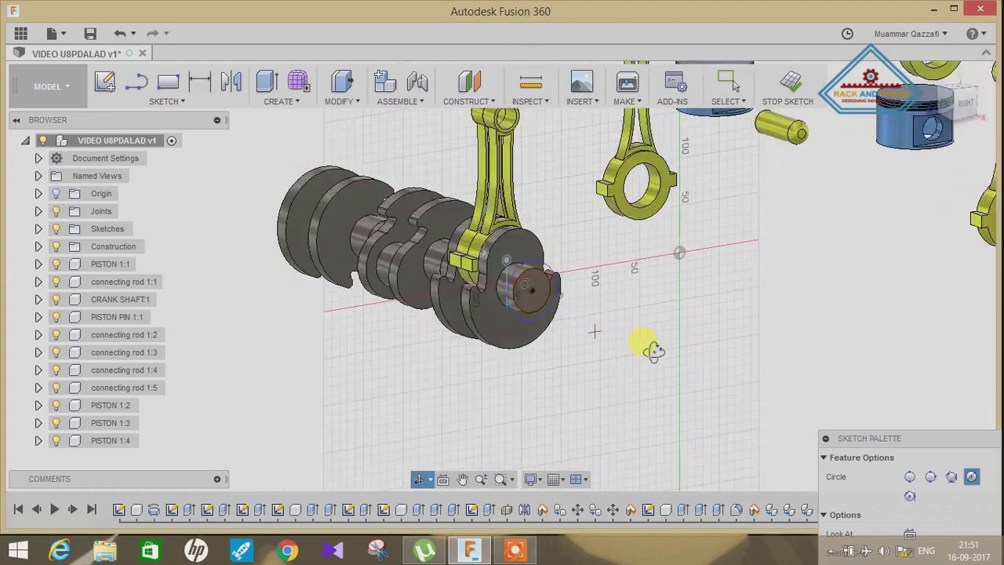
{"action": "scroll", "coordinate": [623, 329], "scroll_direction": "up", "scroll_amount": 3}
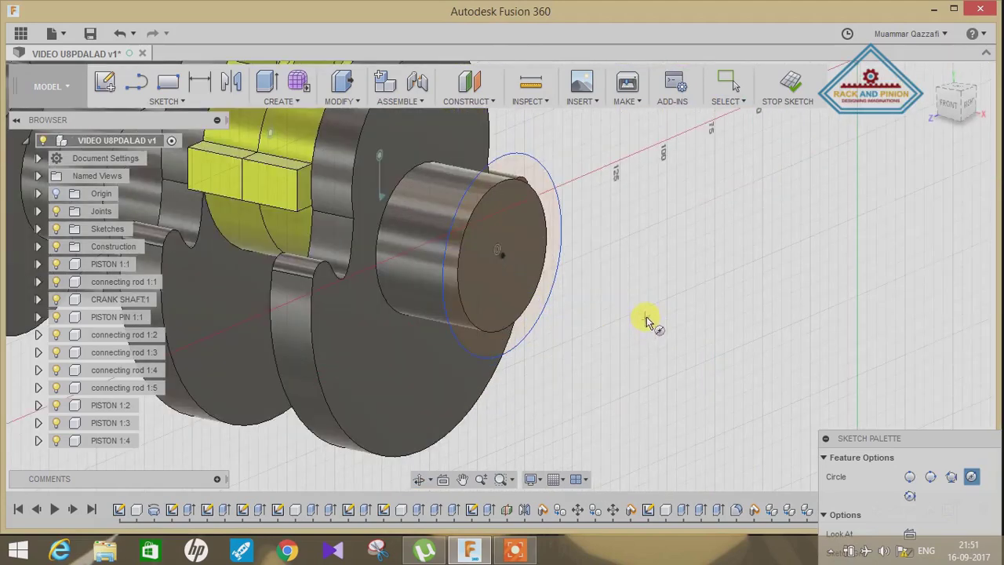
{"action": "left_click", "coordinate": [267, 80]}
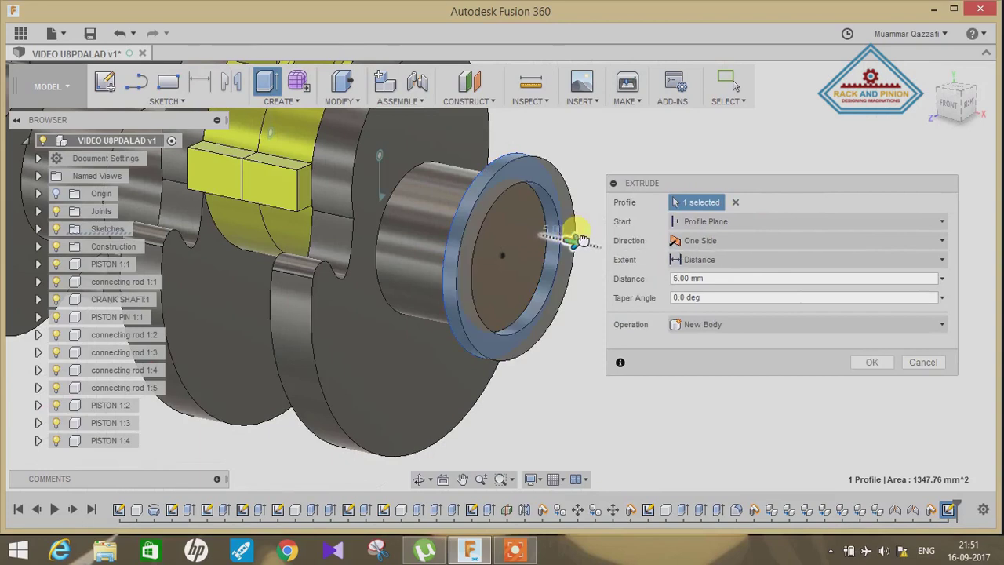
{"action": "left_click_drag", "start_coordinate": [575, 240], "coordinate": [585, 243]}
{"action": "left_click", "coordinate": [805, 325]}
{"action": "left_click", "coordinate": [757, 417]}
{"action": "left_click", "coordinate": [867, 363]}
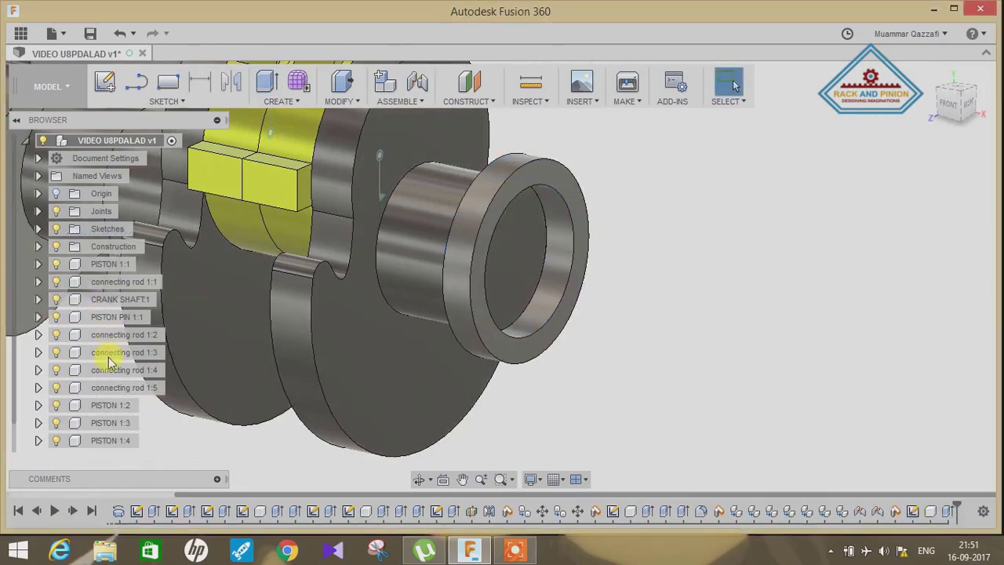
Pull Component5:1 off the crankshaft end and capture its new position.
{"action": "scroll", "coordinate": [110, 353], "scroll_direction": "down", "scroll_amount": 1}
{"action": "left_click", "coordinate": [121, 441]}
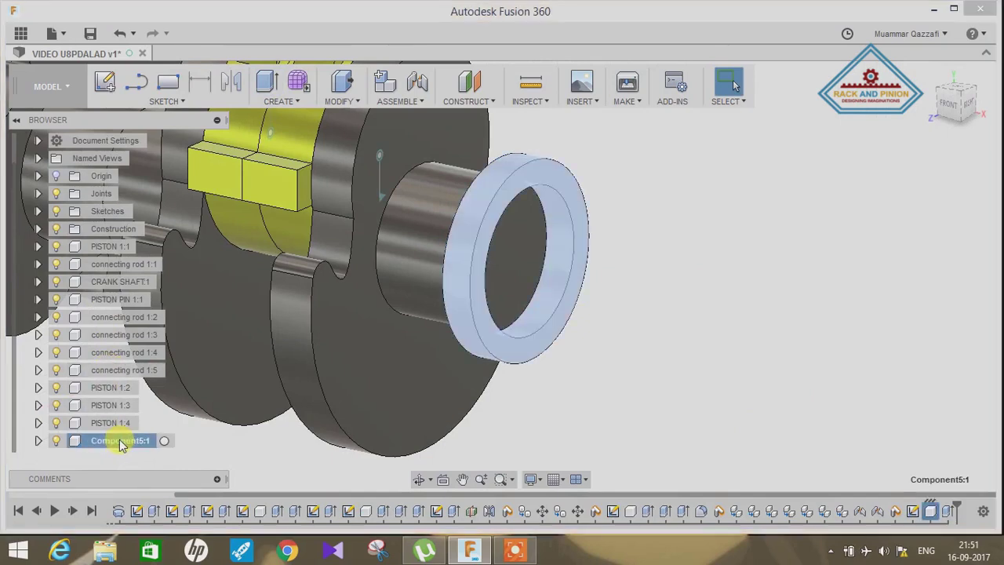
{"action": "right_click", "coordinate": [122, 444]}
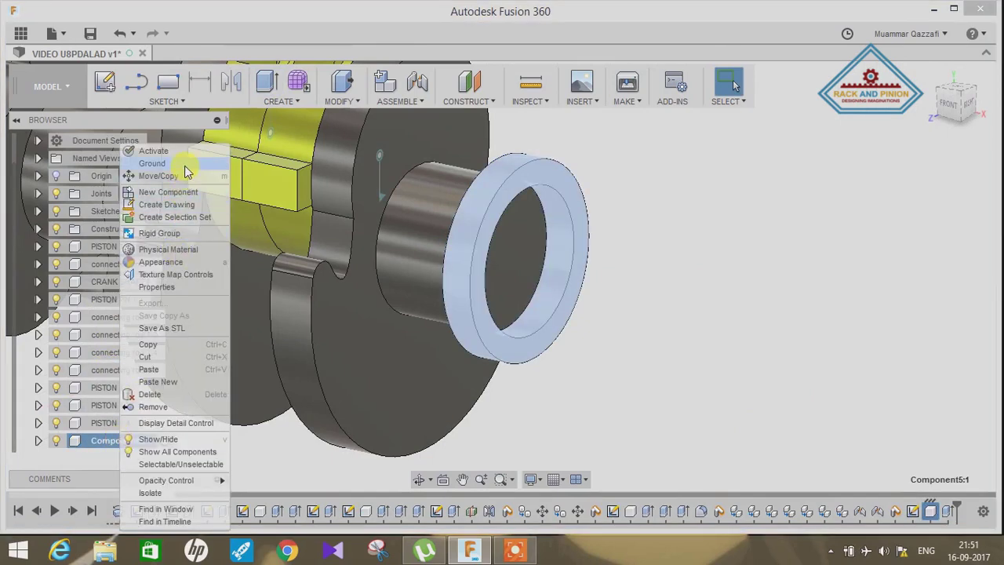
{"action": "left_click", "coordinate": [778, 352]}
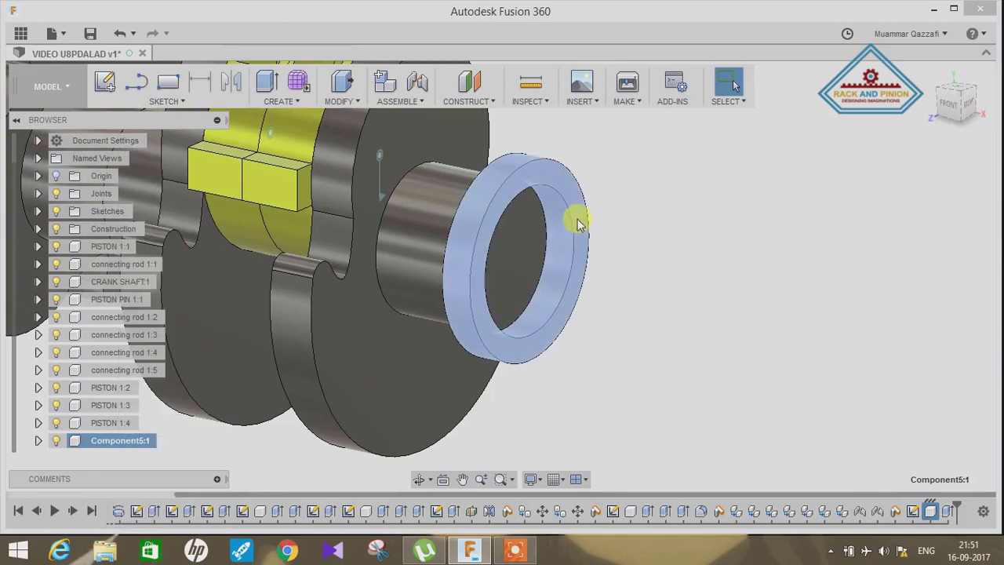
{"action": "left_click_drag", "start_coordinate": [576, 197], "coordinate": [851, 220]}
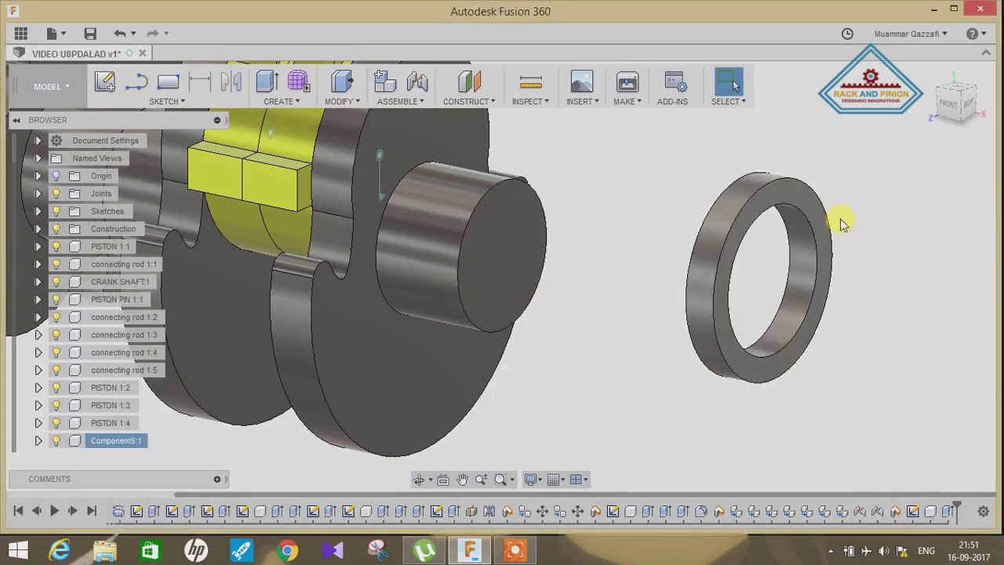
{"action": "left_click", "coordinate": [104, 440]}
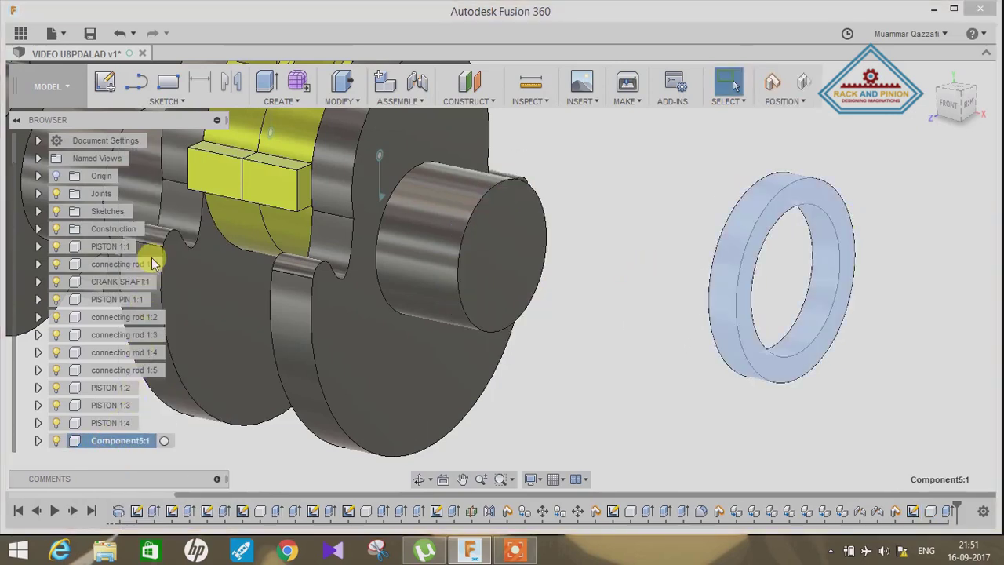
{"action": "right_click", "coordinate": [111, 444]}
{"action": "left_click", "coordinate": [149, 180]}
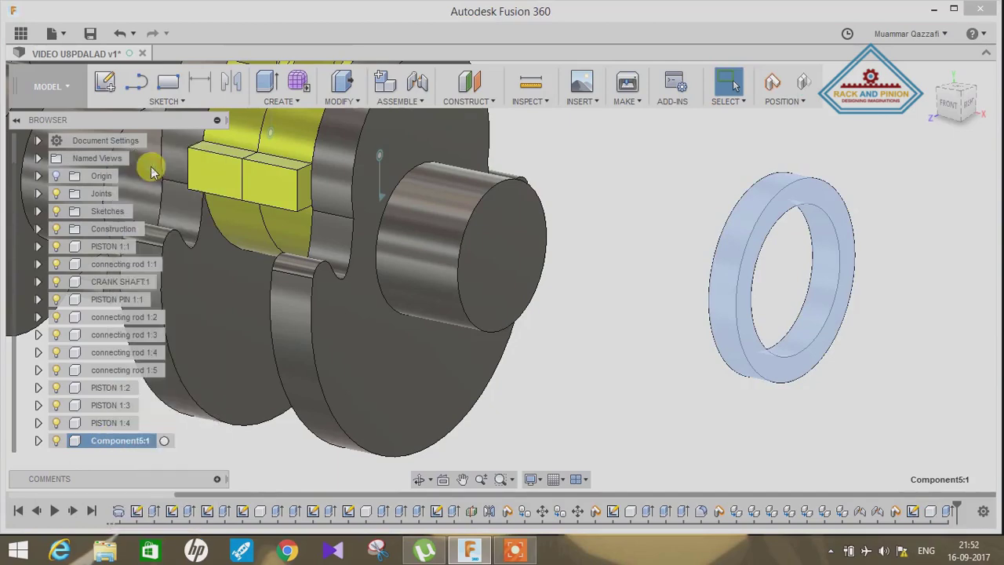
{"action": "left_click", "coordinate": [578, 275]}
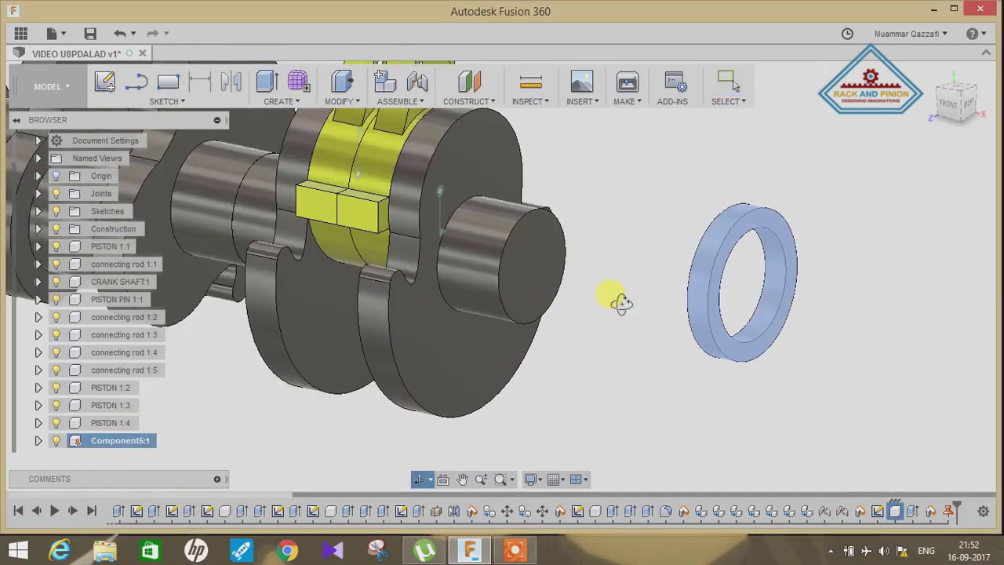
Revolute-joint the connecting rod to the crankshaft journal about the Z axis, previewing with Animate.
{"action": "key", "text": "j"}
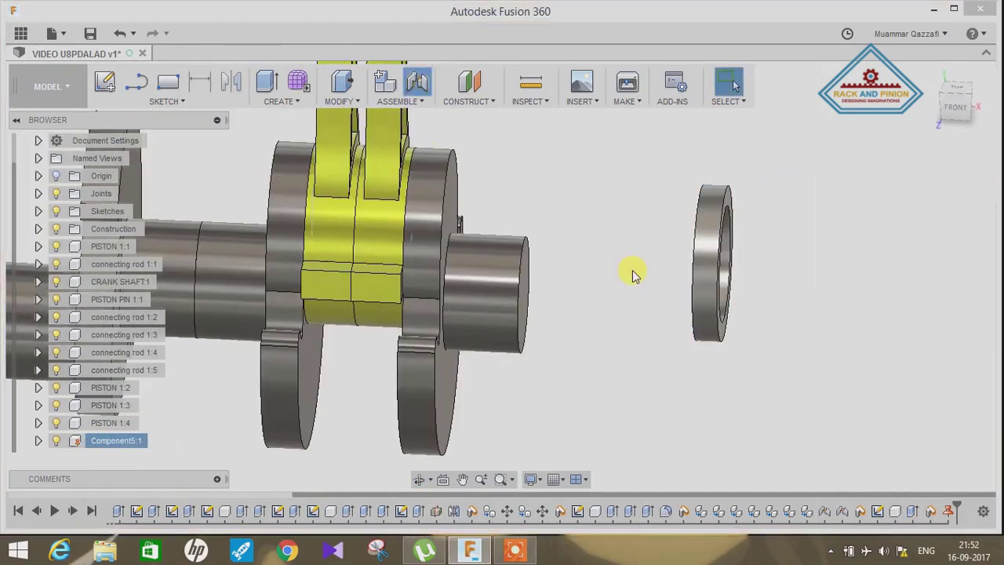
{"action": "left_click", "coordinate": [527, 289]}
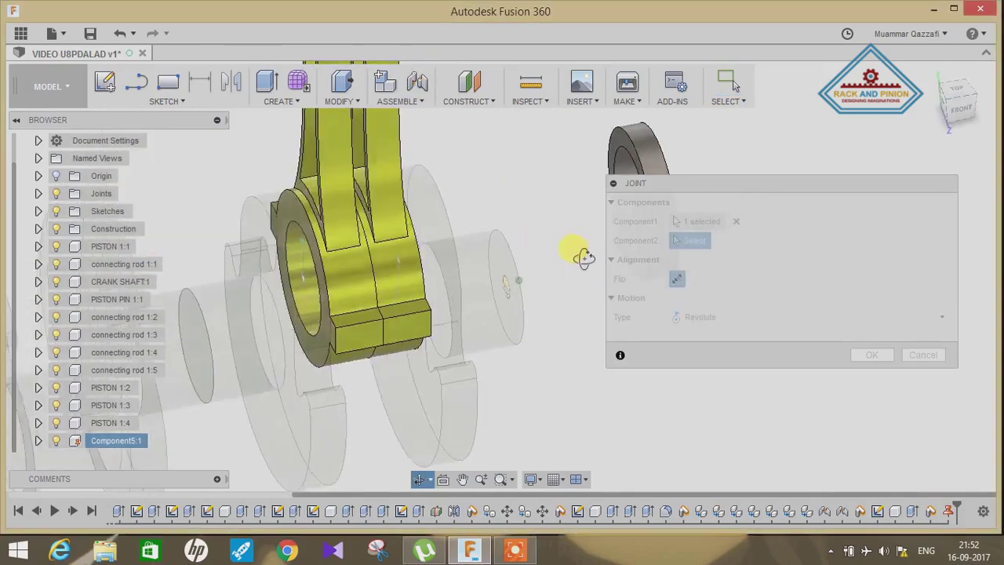
{"action": "left_click", "coordinate": [594, 189]}
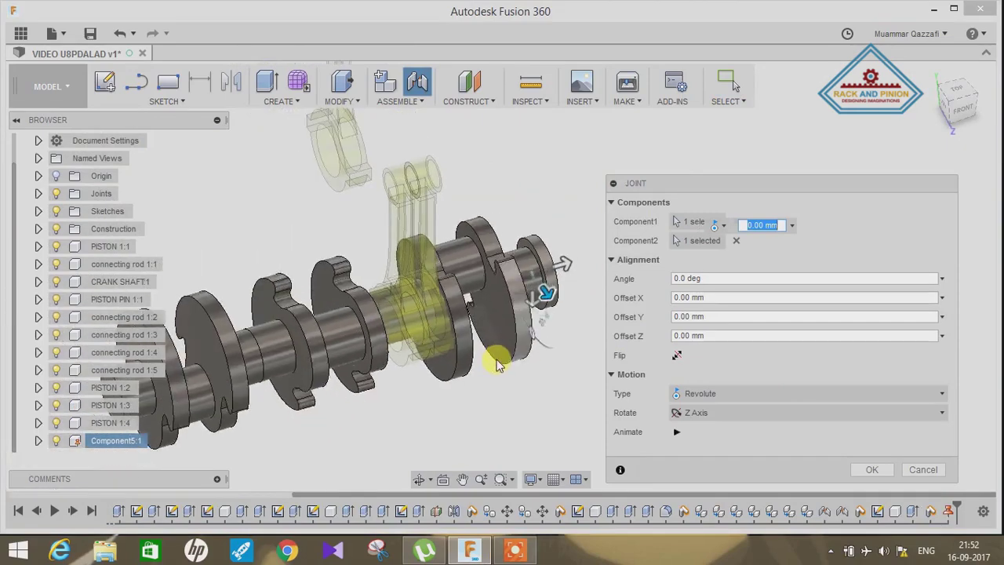
{"action": "left_click_drag", "start_coordinate": [745, 181], "coordinate": [711, 160]}
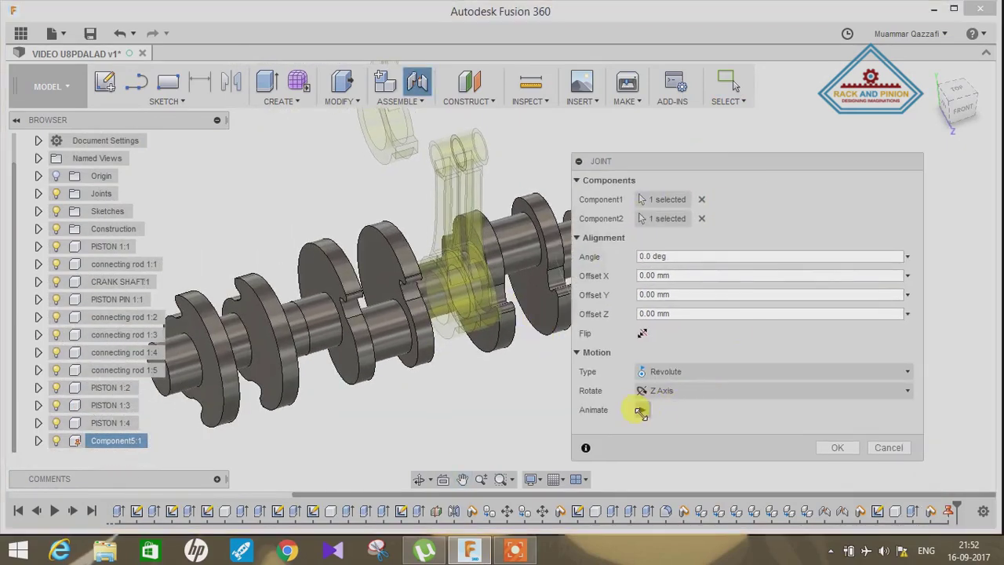
{"action": "left_click", "coordinate": [640, 410]}
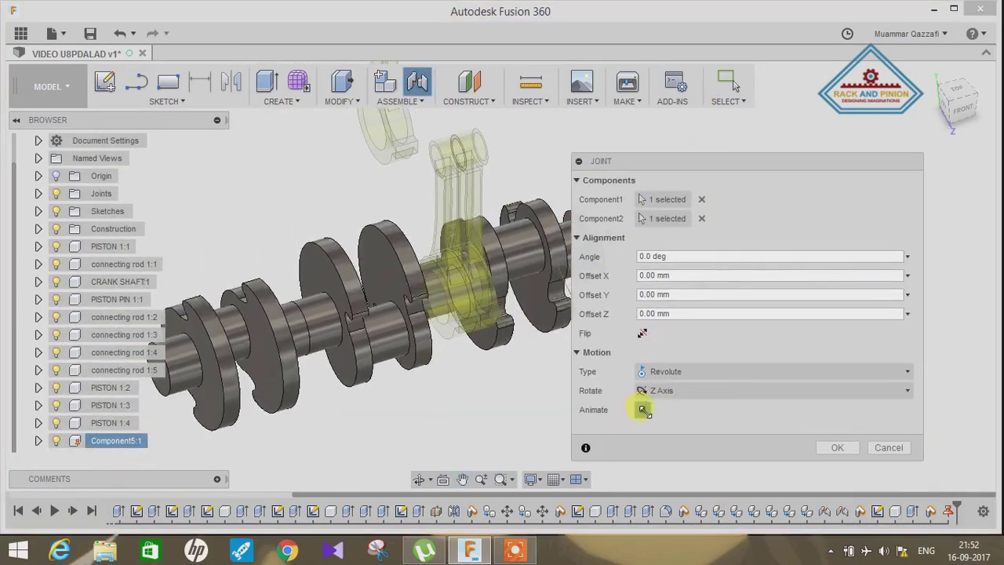
{"action": "left_click", "coordinate": [833, 445]}
{"action": "mouse_move", "coordinate": [719, 403]}
{"action": "middle_mouse_down", "text": "shift"}
{"action": "mouse_move", "coordinate": [638, 392]}
{"action": "mouse_move", "coordinate": [693, 391]}
{"action": "mouse_move", "coordinate": [943, 286]}
{"action": "middle_mouse_up", "text": "shift"}
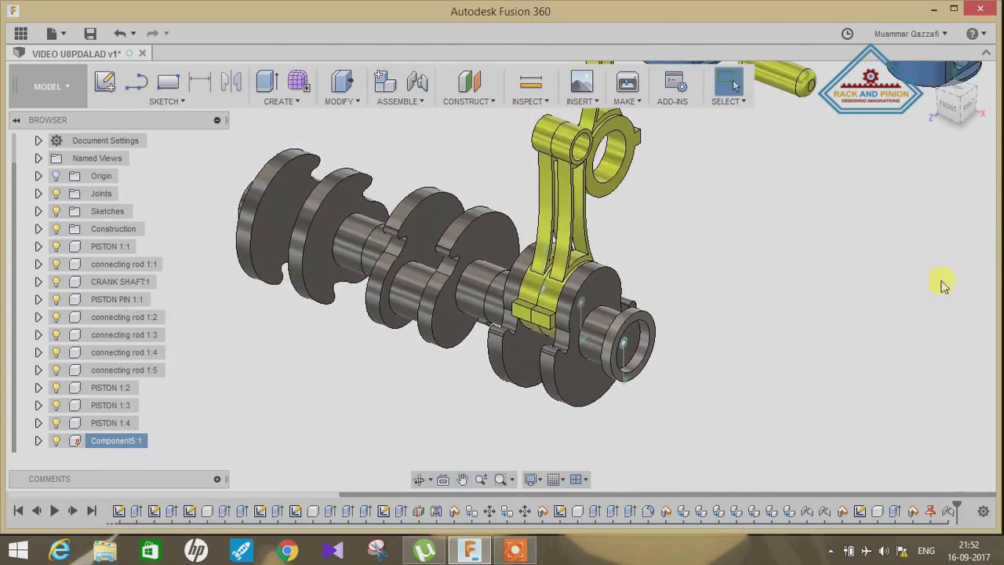
In the RIGHT view, set the first rod's joint Rev1 to -55 degrees.
{"action": "left_click", "coordinate": [974, 108]}
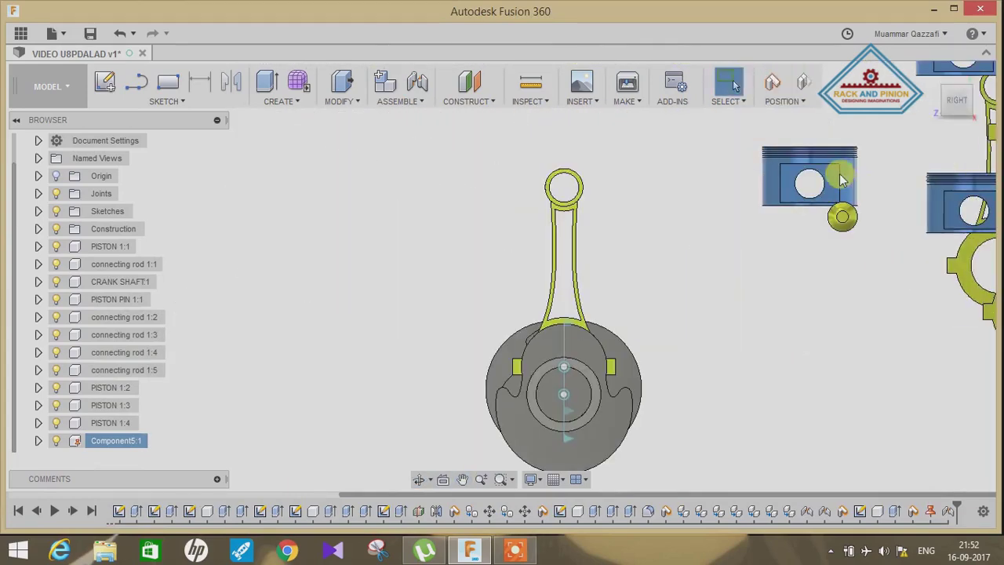
{"action": "left_click_drag", "start_coordinate": [840, 180], "coordinate": [870, 210]}
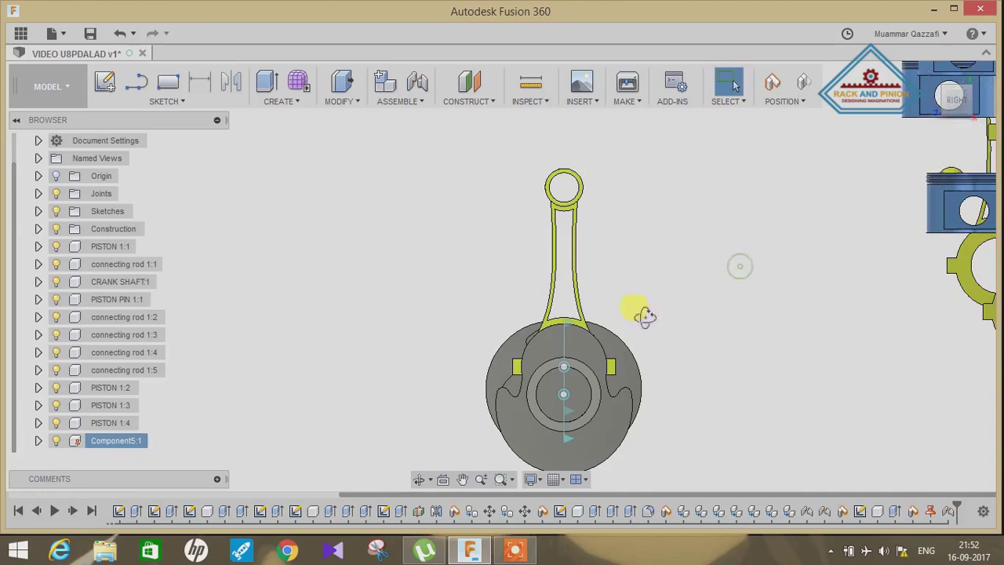
{"action": "mouse_move", "coordinate": [643, 315]}
{"action": "middle_mouse_down", "text": "shift"}
{"action": "mouse_move", "coordinate": [729, 340]}
{"action": "mouse_move", "coordinate": [717, 374]}
{"action": "middle_mouse_up", "text": "shift"}
{"action": "scroll", "coordinate": [688, 370], "scroll_direction": "up", "scroll_amount": 2}
{"action": "scroll", "coordinate": [613, 284], "scroll_direction": "up", "scroll_amount": 2}
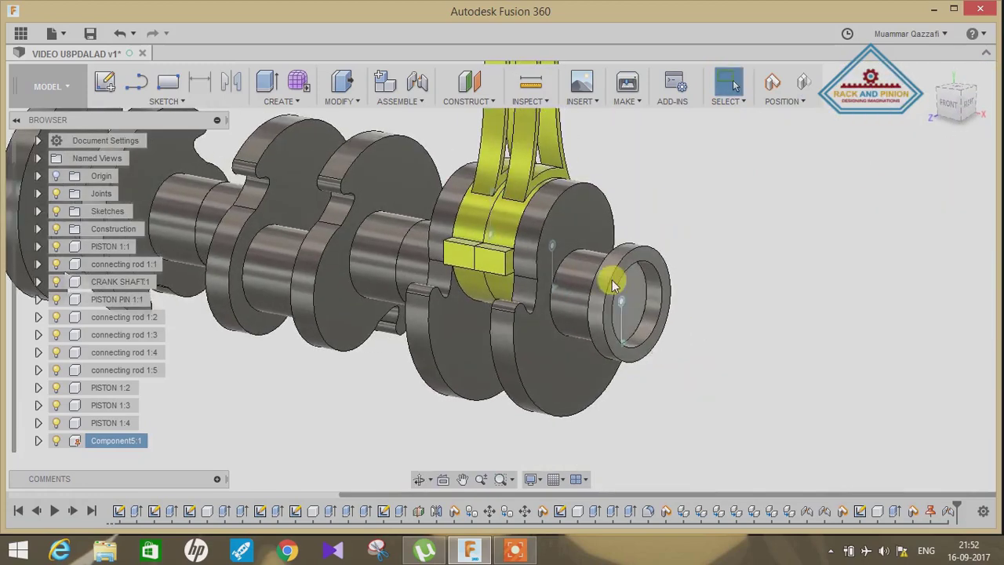
{"action": "scroll", "coordinate": [614, 284], "scroll_direction": "up", "scroll_amount": 2}
{"action": "left_click", "coordinate": [509, 234]}
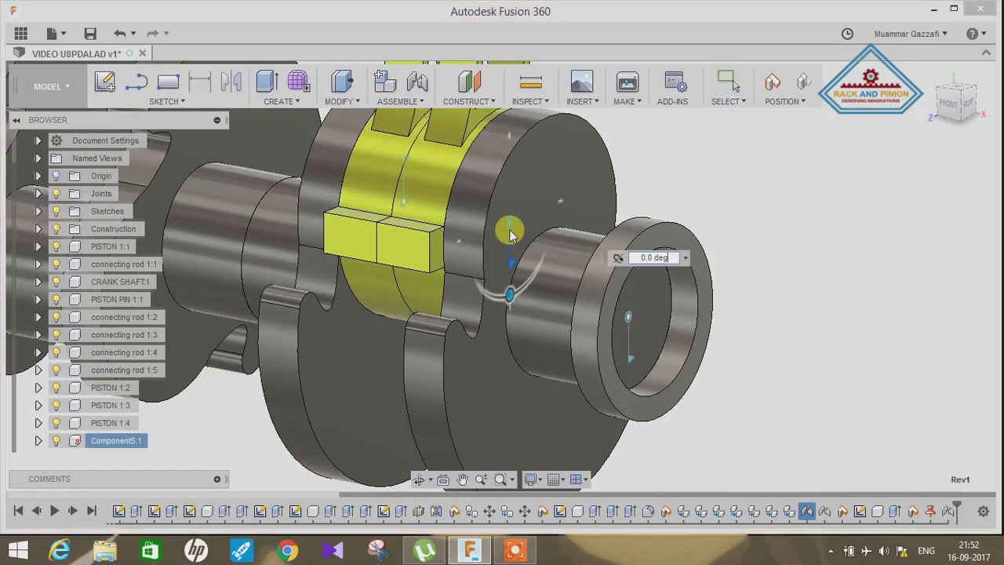
{"action": "left_click", "coordinate": [971, 104]}
{"action": "type", "text": "-65"}
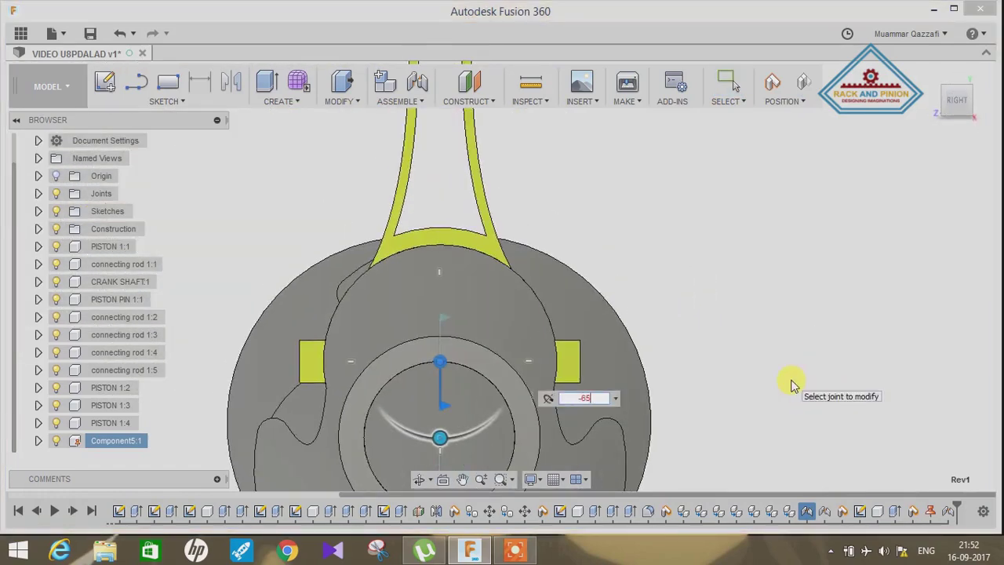
{"action": "scroll", "coordinate": [760, 370], "scroll_direction": "down", "scroll_amount": 3}
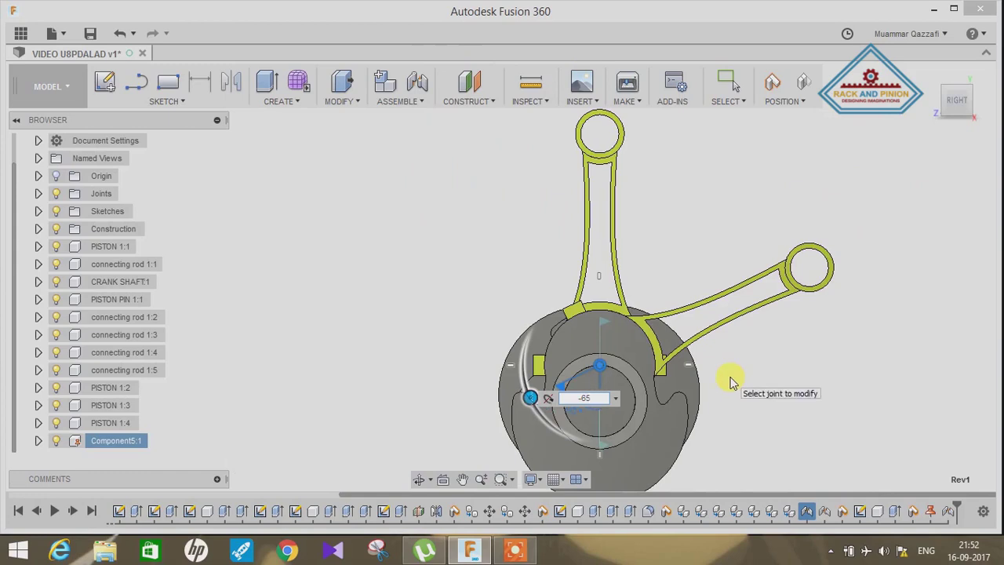
{"action": "type", "text": "-55"}
{"action": "key", "text": "Return"}
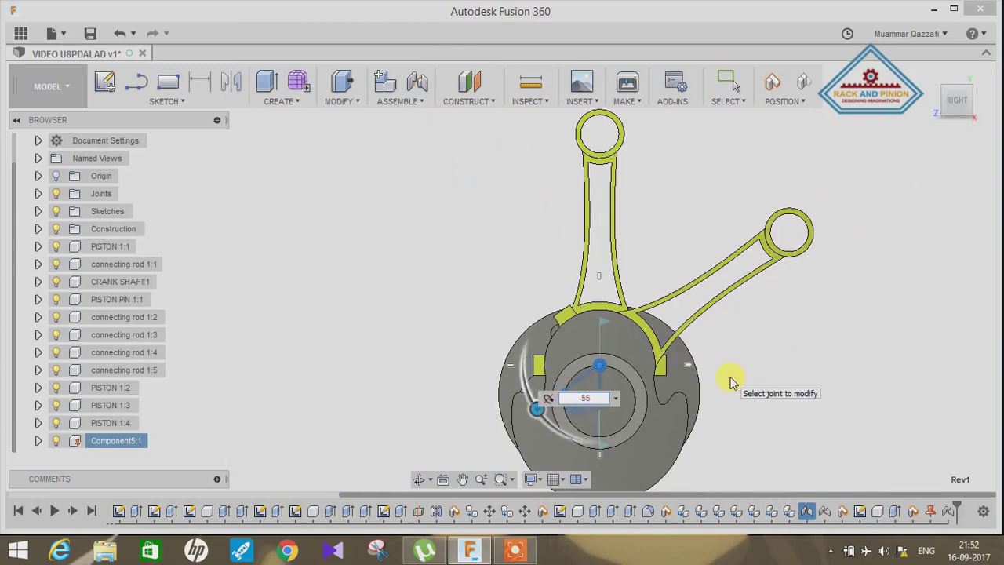
{"action": "key", "text": "Return"}
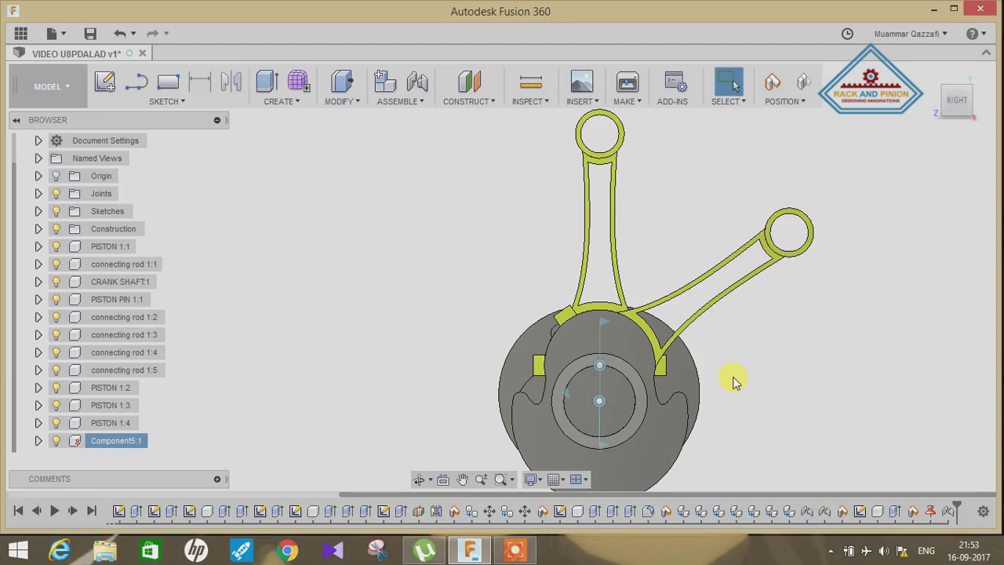
Change the second rod's joint Rev2 angle from 55 to -55 degrees.
{"action": "mouse_move", "coordinate": [733, 381]}
{"action": "middle_mouse_down", "text": "shift"}
{"action": "mouse_move", "coordinate": [750, 370]}
{"action": "mouse_move", "coordinate": [761, 385]}
{"action": "mouse_move", "coordinate": [659, 375]}
{"action": "middle_mouse_up", "text": "shift"}
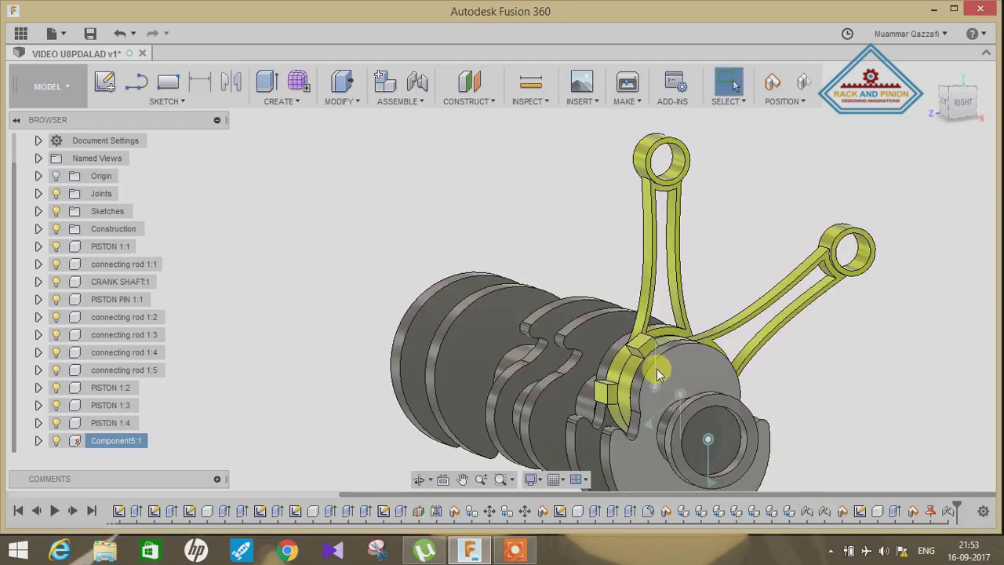
{"action": "scroll", "coordinate": [753, 235], "scroll_direction": "up", "scroll_amount": 2}
{"action": "scroll", "coordinate": [714, 282], "scroll_direction": "up", "scroll_amount": 3}
{"action": "scroll", "coordinate": [642, 394], "scroll_direction": "up", "scroll_amount": 3}
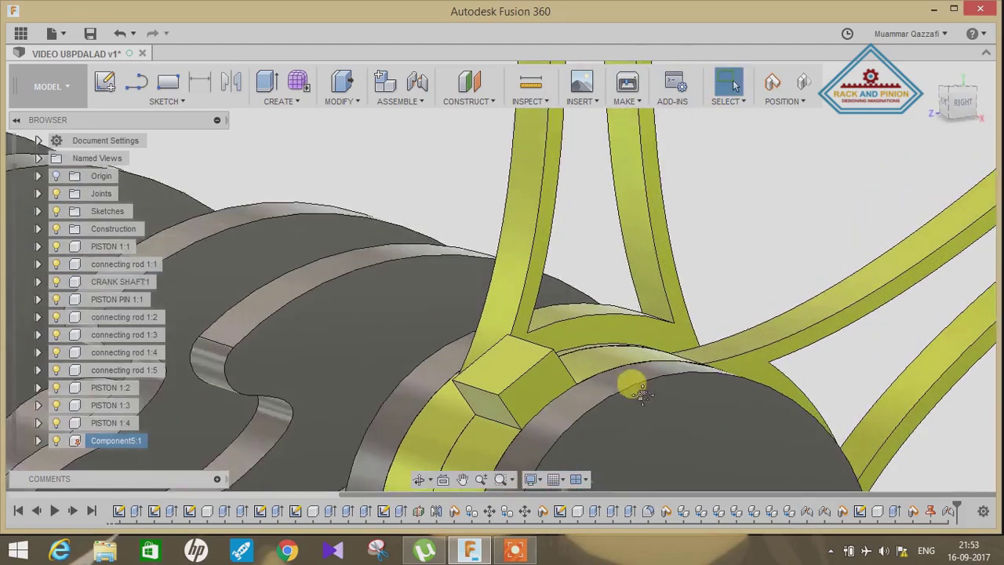
{"action": "middle_click_drag", "start_coordinate": [642, 395], "coordinate": [587, 315], "text": "shift"}
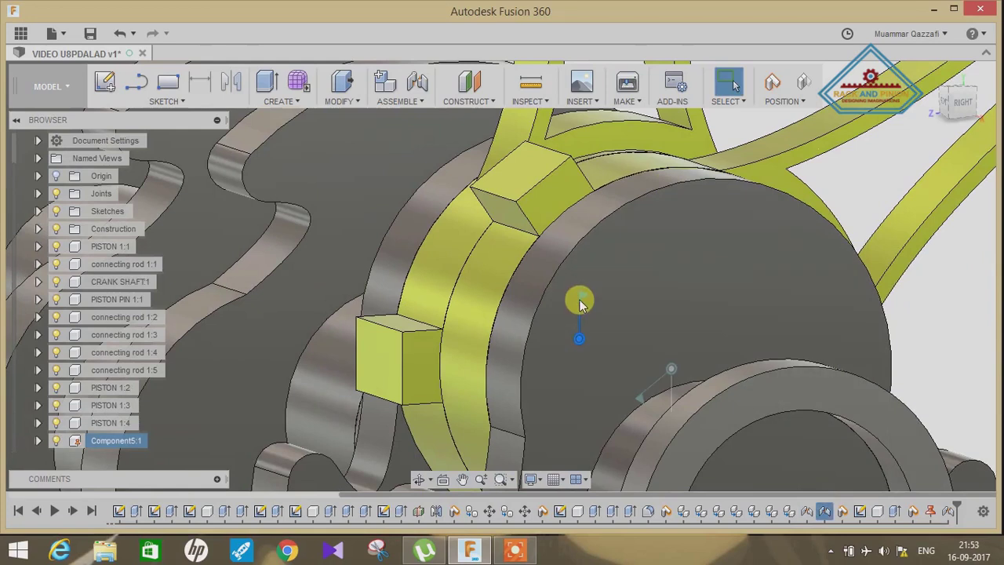
{"action": "left_click", "coordinate": [581, 303]}
{"action": "key", "text": "Return"}
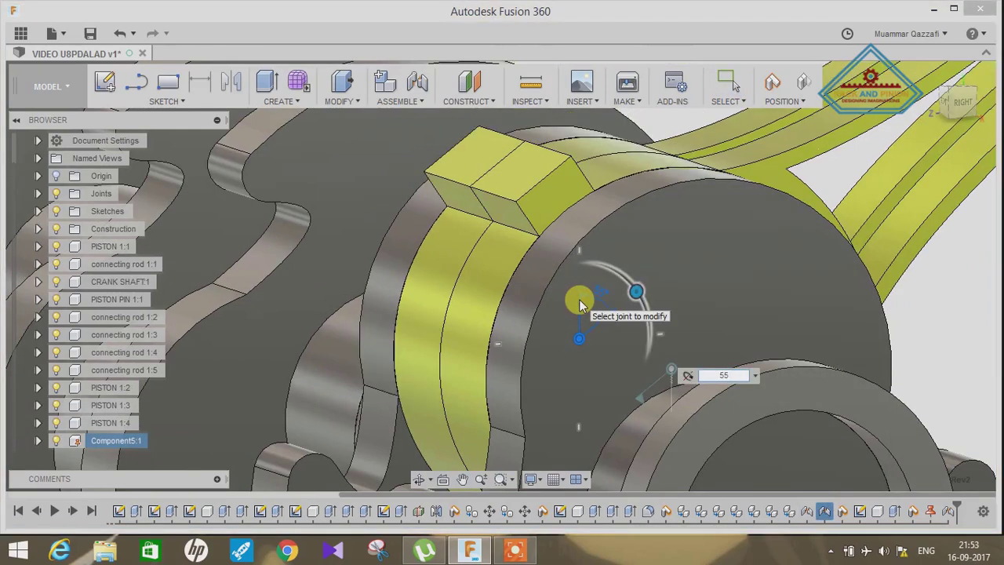
{"action": "type", "text": "-"}
{"action": "key", "text": "Return"}
{"action": "middle_click_drag", "start_coordinate": [625, 281], "coordinate": [897, 243], "text": "shift"}
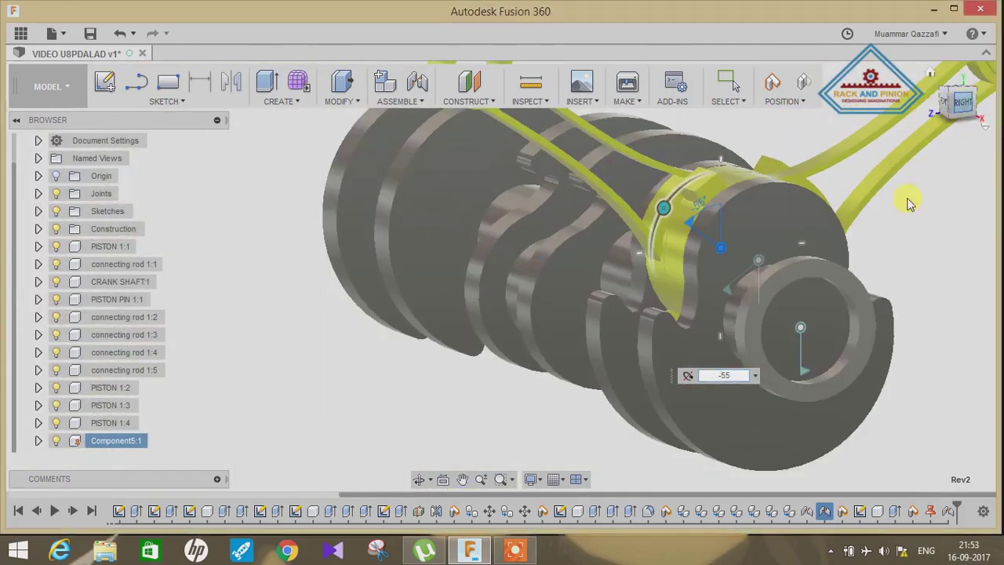
{"action": "scroll", "coordinate": [890, 258], "scroll_direction": "down", "scroll_amount": 3}
{"action": "scroll", "coordinate": [847, 275], "scroll_direction": "down", "scroll_amount": 2}
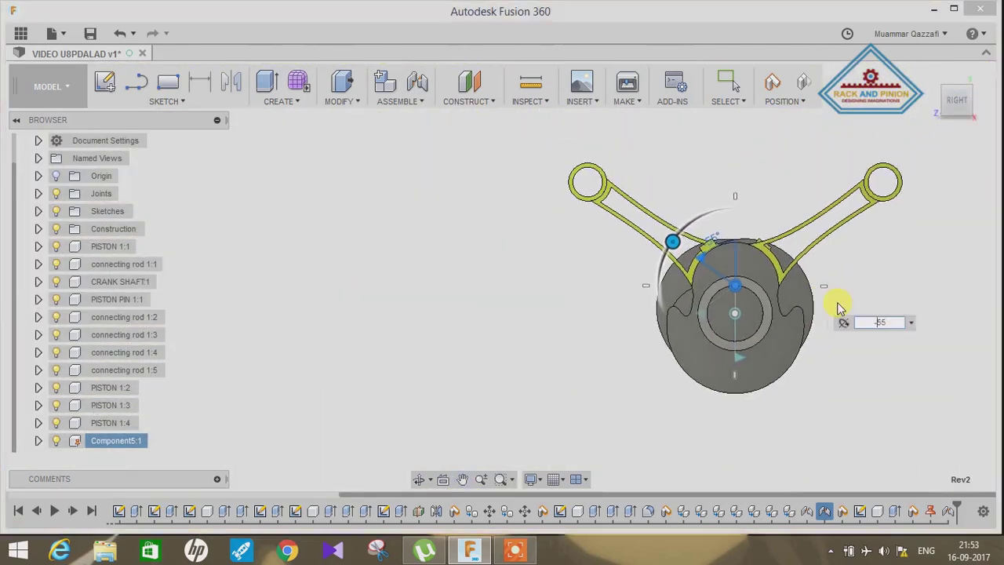
{"action": "mouse_move", "coordinate": [837, 305]}
{"action": "middle_mouse_down", "text": "shift"}
{"action": "mouse_move", "coordinate": [938, 335]}
{"action": "mouse_move", "coordinate": [711, 314]}
{"action": "middle_mouse_up", "text": "shift"}
Start a joint between the piston's pin hole and the connecting rod's small end.
{"action": "scroll", "coordinate": [690, 338], "scroll_direction": "down", "scroll_amount": 2}
{"action": "middle_click_drag", "start_coordinate": [667, 359], "coordinate": [686, 324], "text": "shift"}
{"action": "key", "text": "j"}
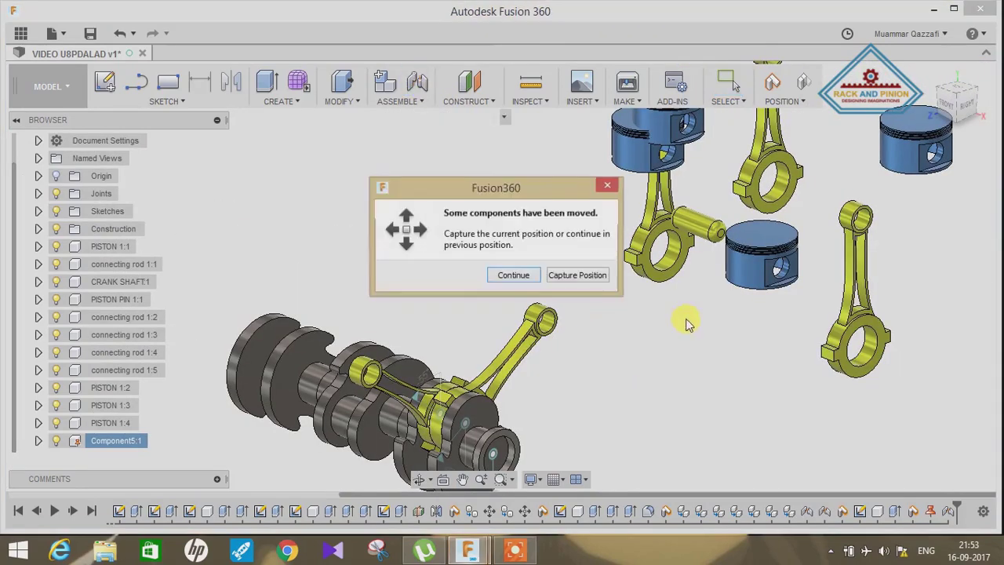
{"action": "left_click", "coordinate": [571, 276]}
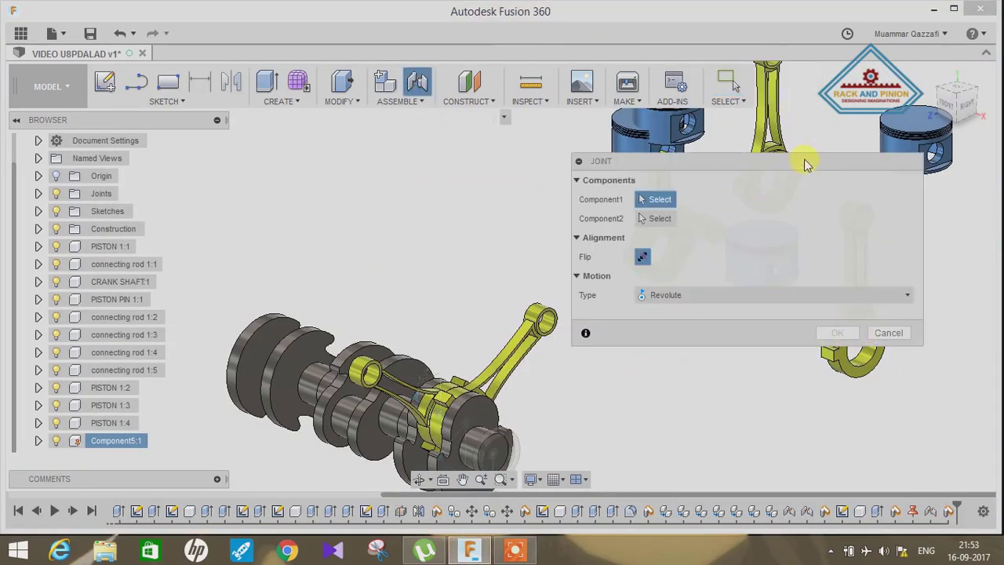
{"action": "left_click_drag", "start_coordinate": [805, 163], "coordinate": [851, 405]}
{"action": "scroll", "coordinate": [777, 320], "scroll_direction": "up", "scroll_amount": 3}
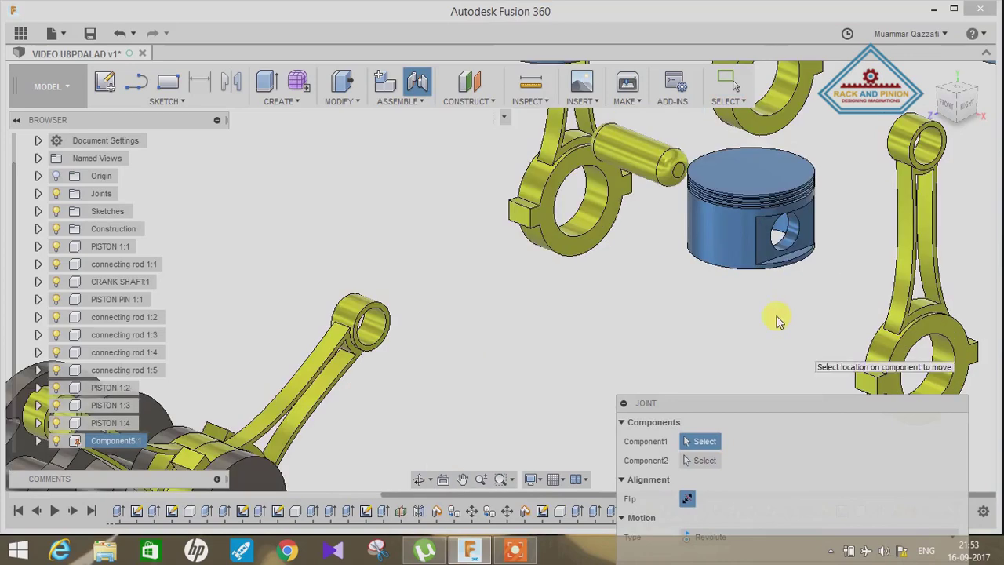
{"action": "left_click", "coordinate": [787, 234]}
{"action": "left_click", "coordinate": [379, 338]}
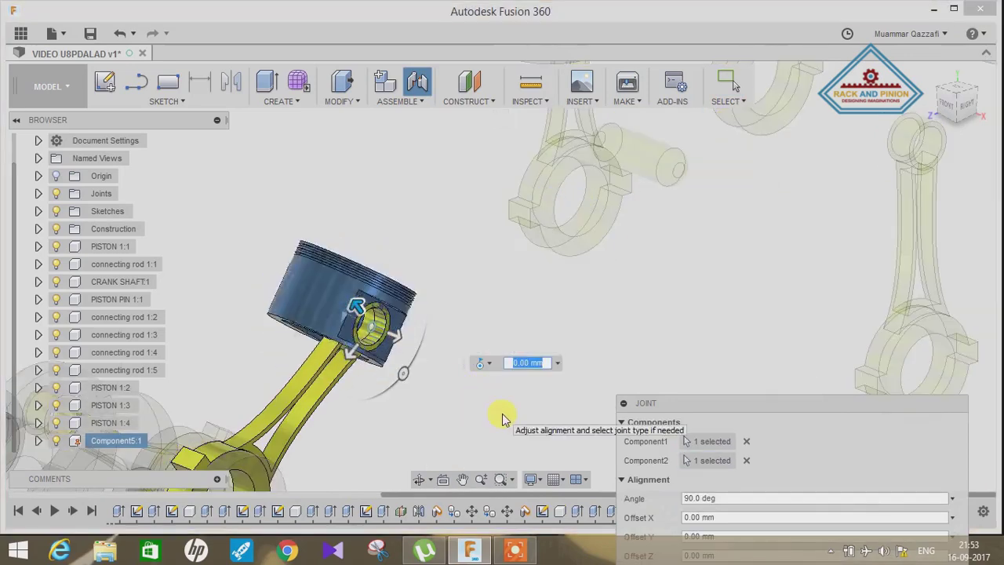
Rotate the piston upright on its pin from the right-side view, then face it front-on.
{"action": "left_click", "coordinate": [967, 104]}
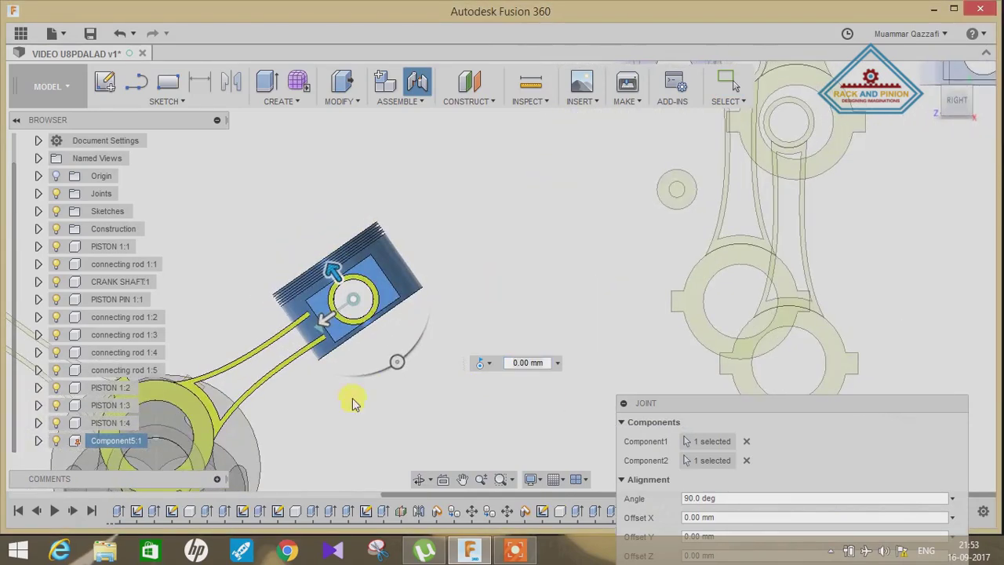
{"action": "mouse_move", "coordinate": [399, 363]}
{"action": "left_mouse_down"}
{"action": "mouse_move", "coordinate": [292, 355]}
{"action": "mouse_move", "coordinate": [289, 346]}
{"action": "left_mouse_up"}
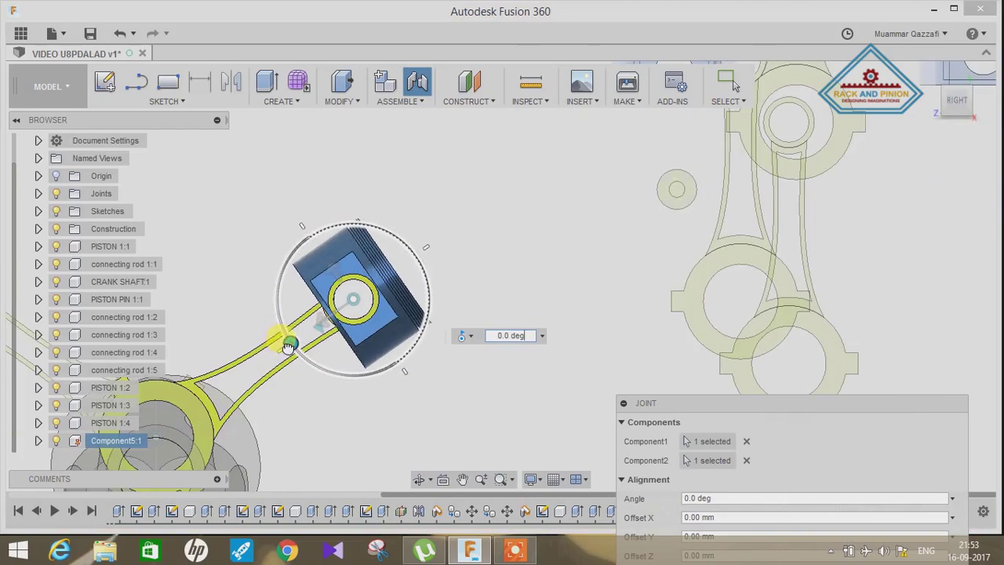
{"action": "left_click_drag", "start_coordinate": [744, 403], "coordinate": [669, 188]}
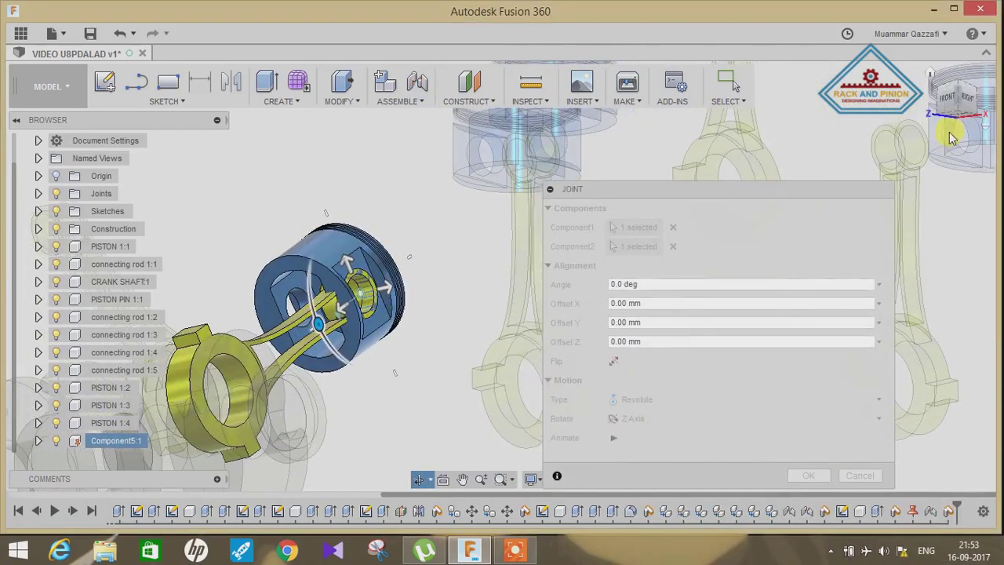
{"action": "left_click", "coordinate": [949, 99]}
{"action": "scroll", "coordinate": [397, 320], "scroll_direction": "up", "scroll_amount": 5}
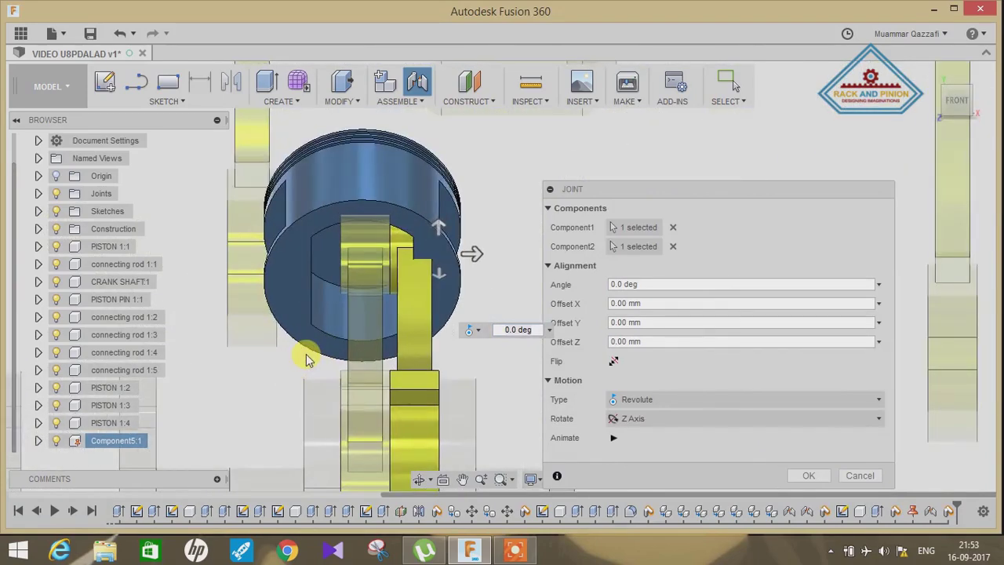
{"action": "scroll", "coordinate": [507, 234], "scroll_direction": "down", "scroll_amount": 2}
{"action": "scroll", "coordinate": [449, 295], "scroll_direction": "down", "scroll_amount": 2}
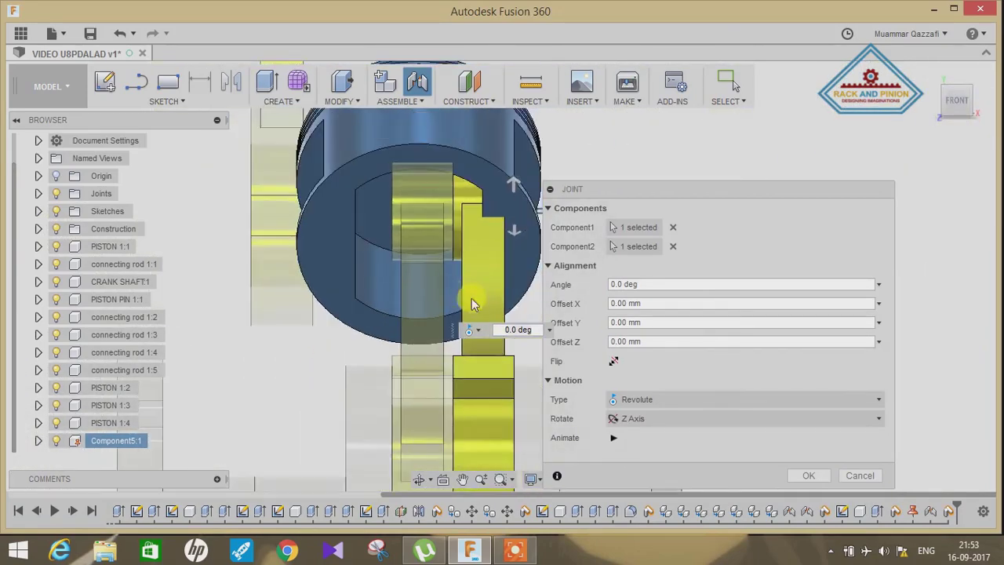
Offset the piston 20 mm along the pin axis and confirm the piston-to-rod joint.
{"action": "left_click", "coordinate": [498, 226]}
{"action": "left_click_drag", "start_coordinate": [520, 238], "coordinate": [552, 247]}
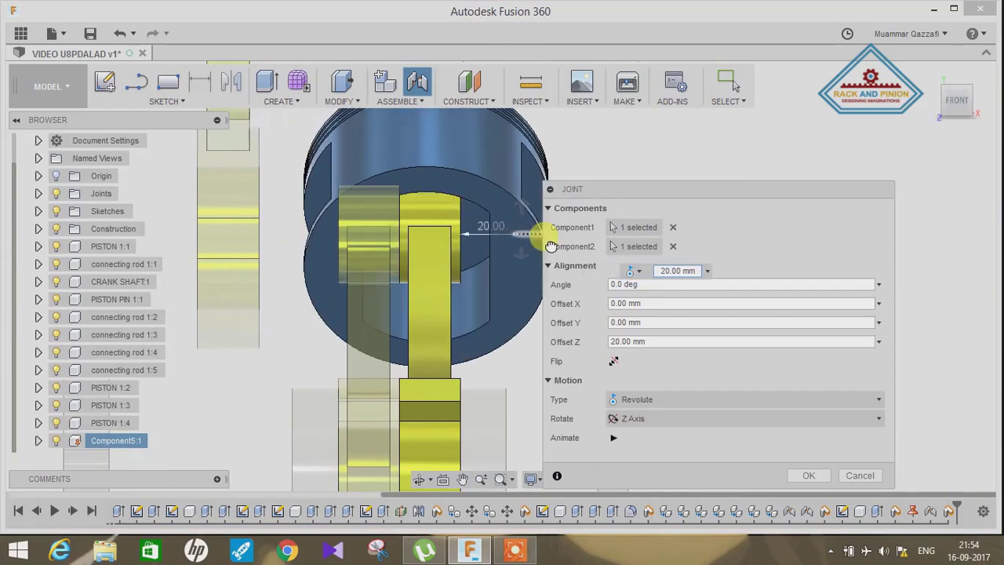
{"action": "left_click", "coordinate": [809, 475]}
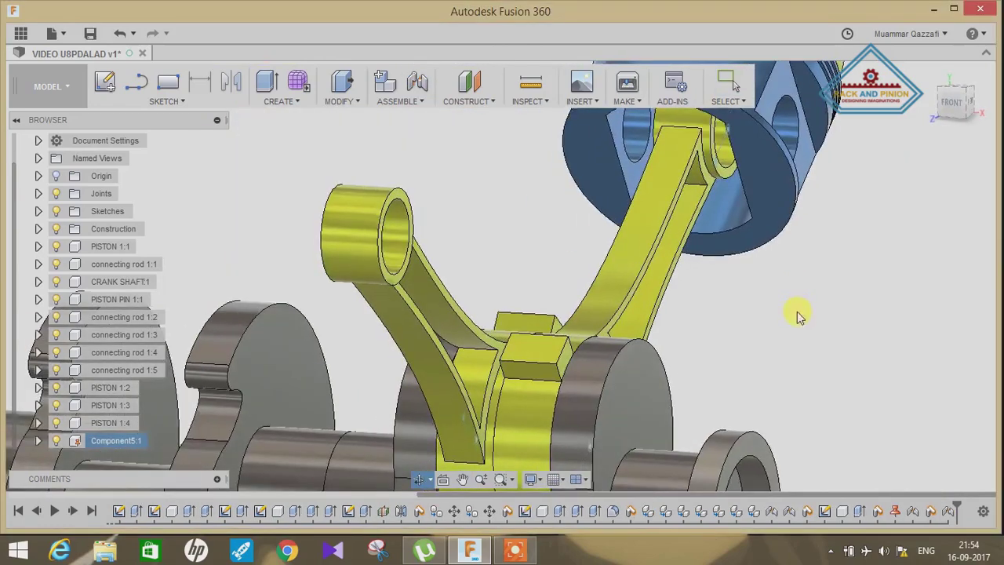
{"action": "mouse_move", "coordinate": [798, 316]}
{"action": "middle_mouse_down", "text": "shift"}
{"action": "mouse_move", "coordinate": [862, 307]}
{"action": "mouse_move", "coordinate": [758, 319]}
{"action": "mouse_move", "coordinate": [768, 309]}
{"action": "mouse_move", "coordinate": [695, 302]}
{"action": "mouse_move", "coordinate": [751, 331]}
{"action": "mouse_move", "coordinate": [854, 325]}
{"action": "mouse_move", "coordinate": [814, 308]}
{"action": "middle_mouse_up", "text": "shift"}
{"action": "left_click", "coordinate": [419, 83]}
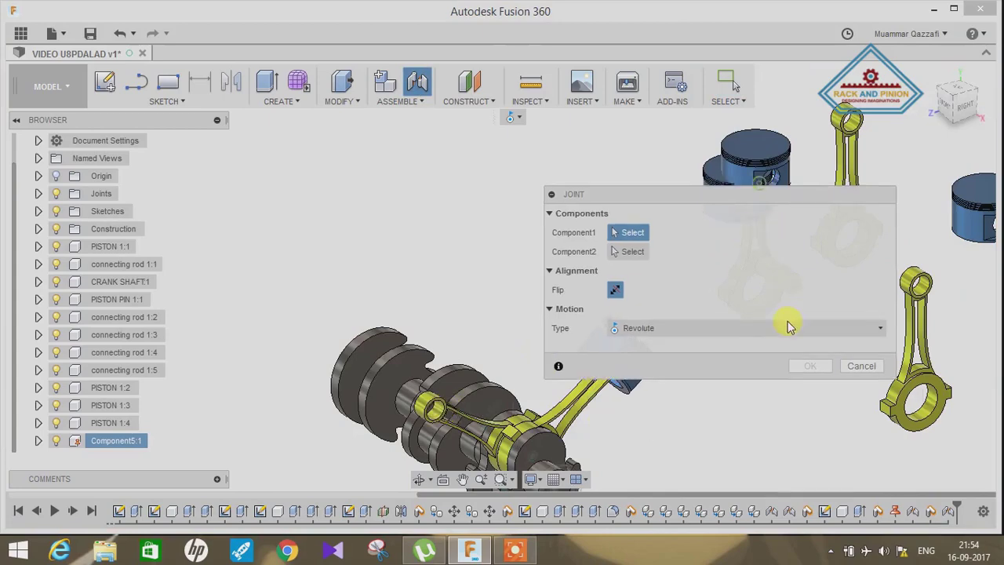
Joint the second rod's big end to the crankpin, swung to -180 degrees in the right view.
{"action": "left_click_drag", "start_coordinate": [786, 189], "coordinate": [815, 327]}
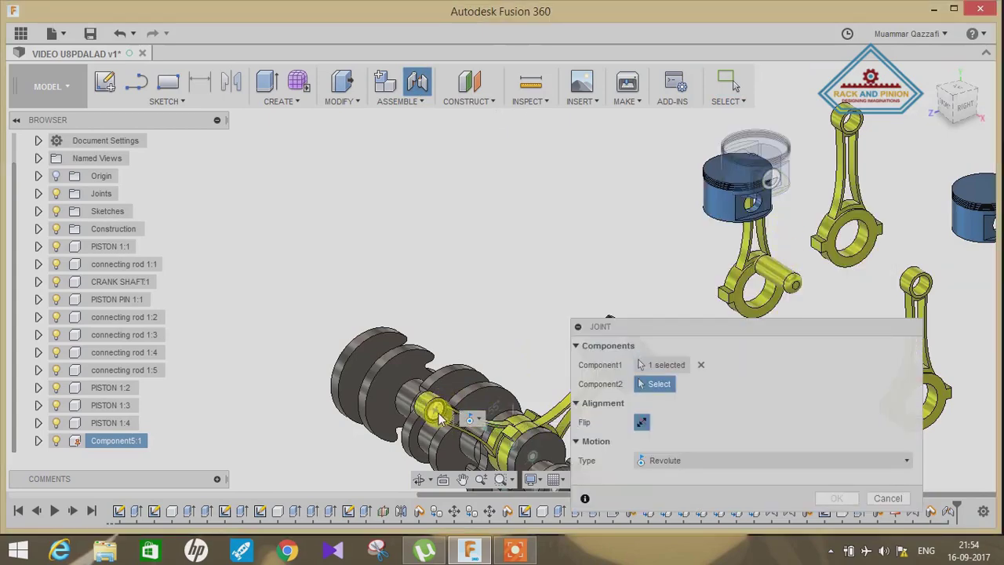
{"action": "left_click", "coordinate": [751, 202]}
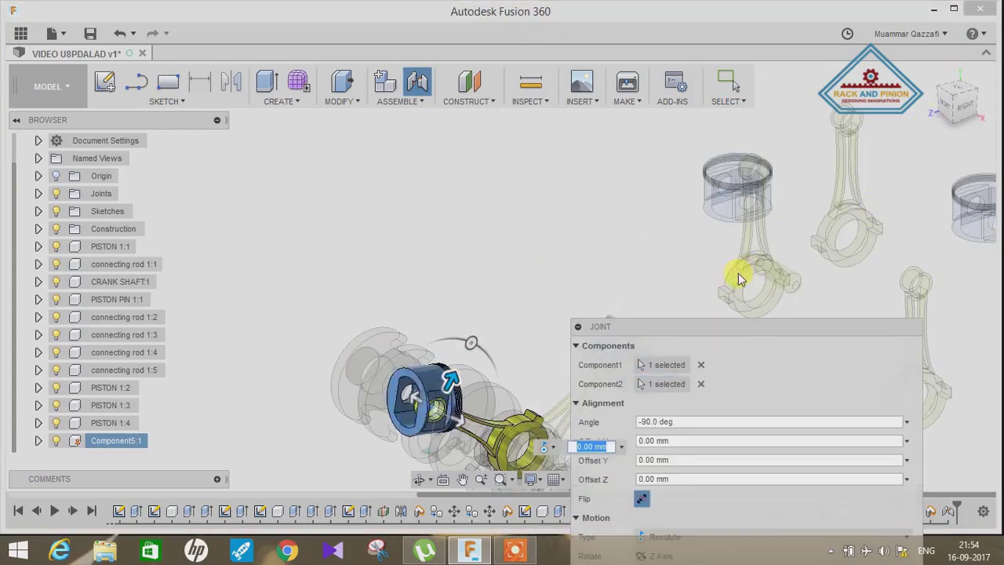
{"action": "left_click", "coordinate": [967, 116]}
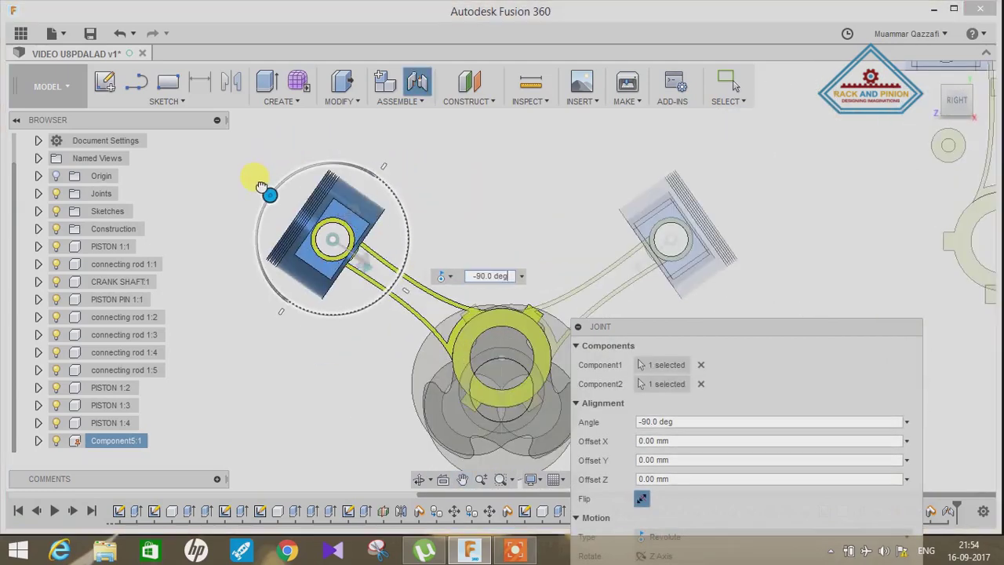
{"action": "left_click_drag", "start_coordinate": [263, 182], "coordinate": [261, 186]}
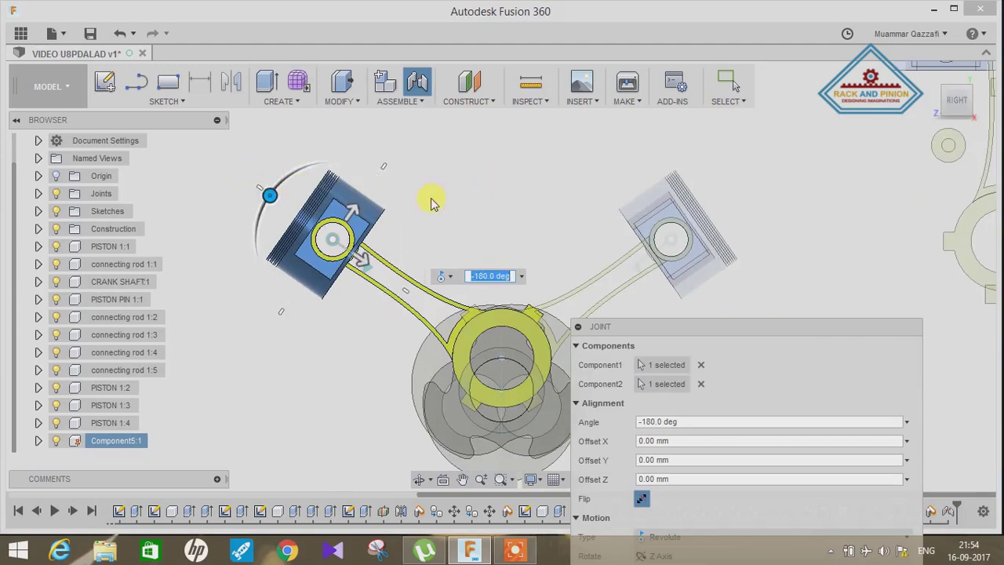
{"action": "scroll", "coordinate": [430, 200], "scroll_direction": "up", "scroll_amount": 1}
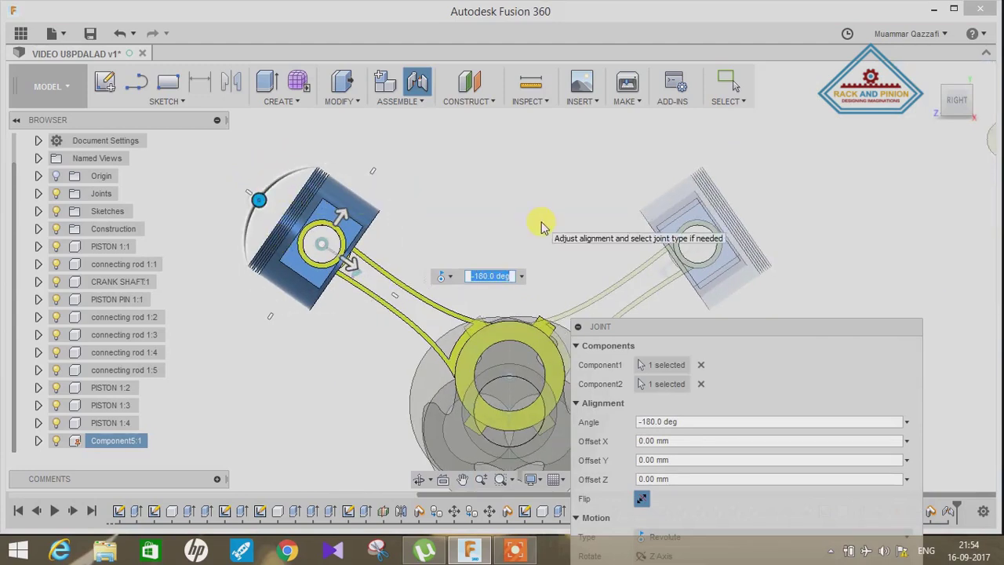
{"action": "scroll", "coordinate": [541, 221], "scroll_direction": "down", "scroll_amount": 3}
{"action": "scroll", "coordinate": [765, 234], "scroll_direction": "down", "scroll_amount": 1}
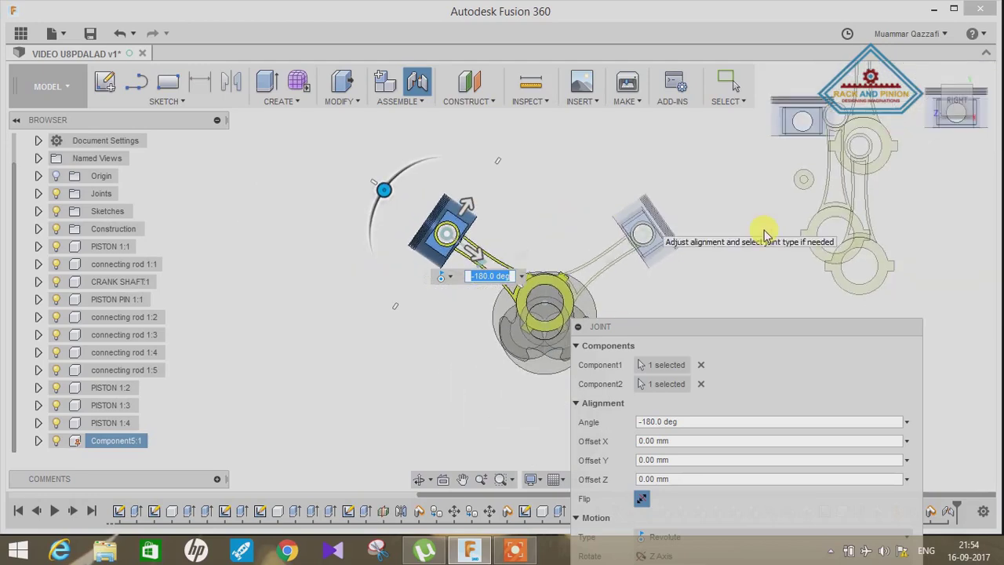
{"action": "scroll", "coordinate": [518, 235], "scroll_direction": "up", "scroll_amount": 2}
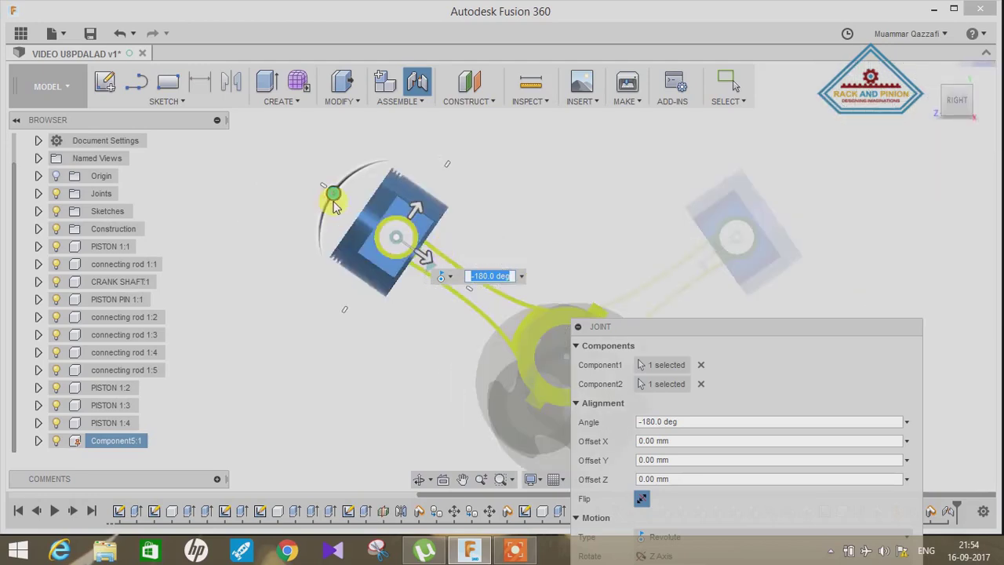
{"action": "left_click_drag", "start_coordinate": [333, 198], "coordinate": [335, 193]}
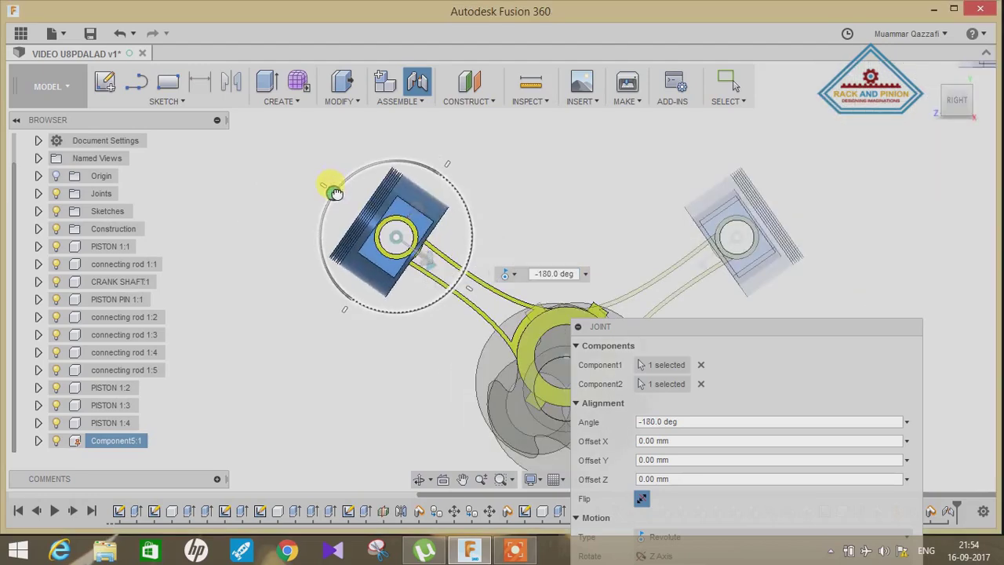
{"action": "left_click", "coordinate": [765, 438]}
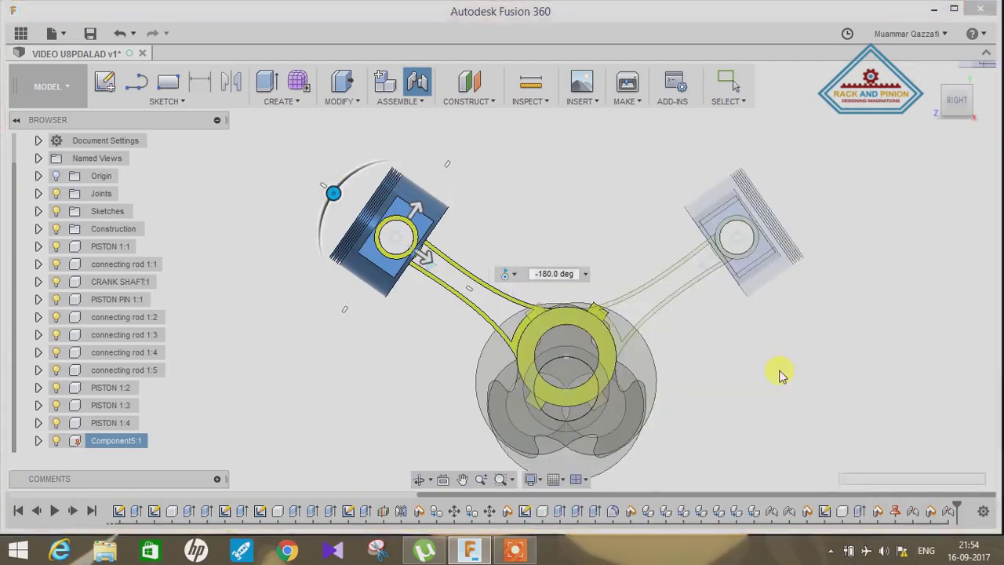
{"action": "mouse_move", "coordinate": [795, 379]}
{"action": "middle_mouse_down", "text": "shift"}
{"action": "mouse_move", "coordinate": [821, 385]}
{"action": "mouse_move", "coordinate": [827, 303]}
{"action": "mouse_move", "coordinate": [845, 328]}
{"action": "middle_mouse_up", "text": "shift"}
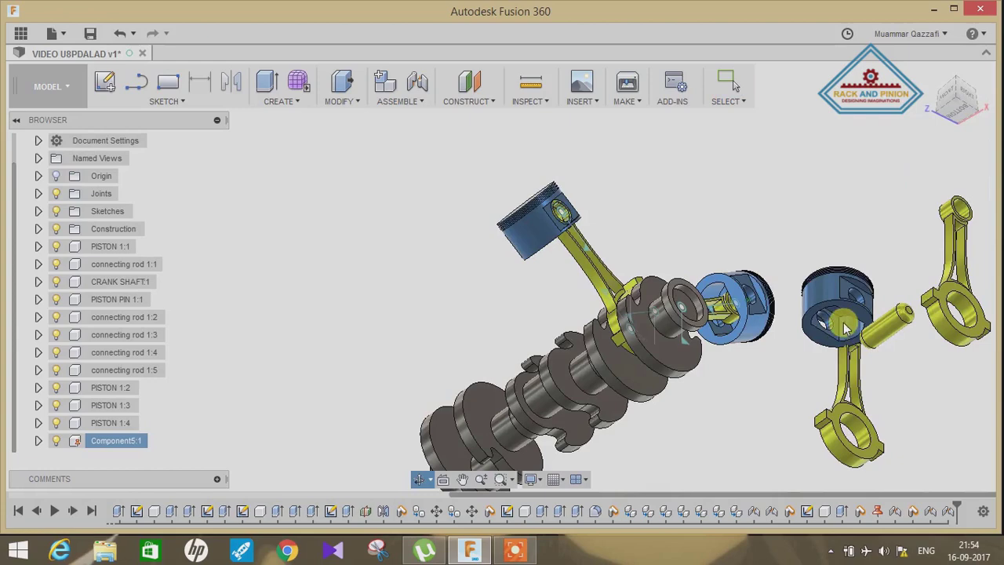
Edit the last rod-to-crankshaft joint and change its angle to -55 degrees.
{"action": "right_click", "coordinate": [949, 512]}
{"action": "left_click", "coordinate": [915, 435]}
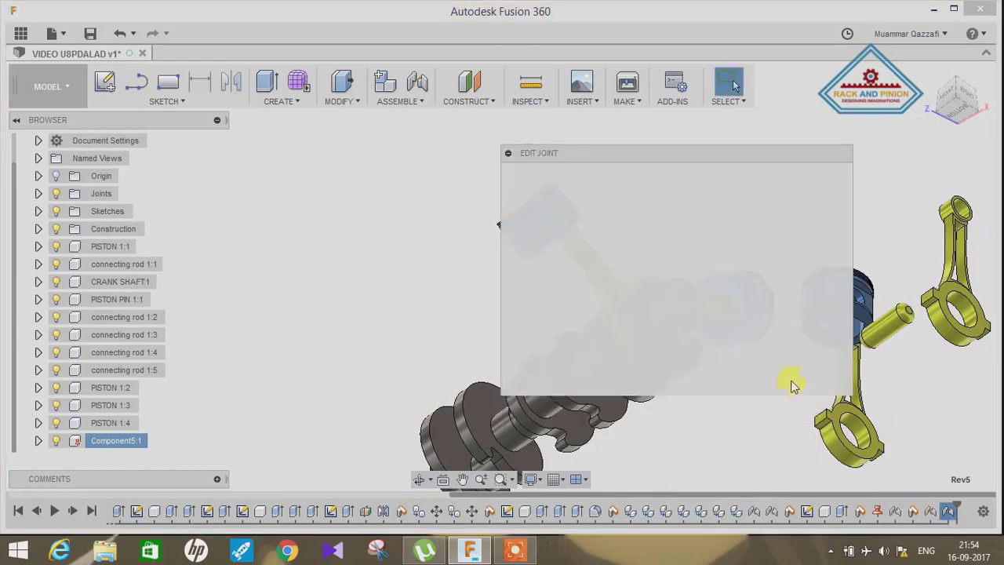
{"action": "left_click_drag", "start_coordinate": [676, 154], "coordinate": [292, 294]}
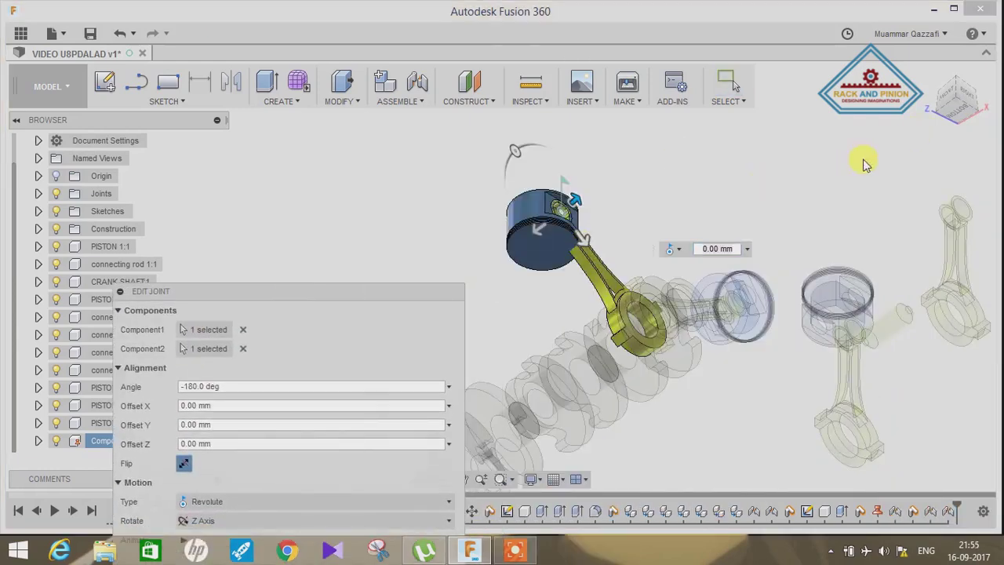
{"action": "left_click", "coordinate": [970, 105]}
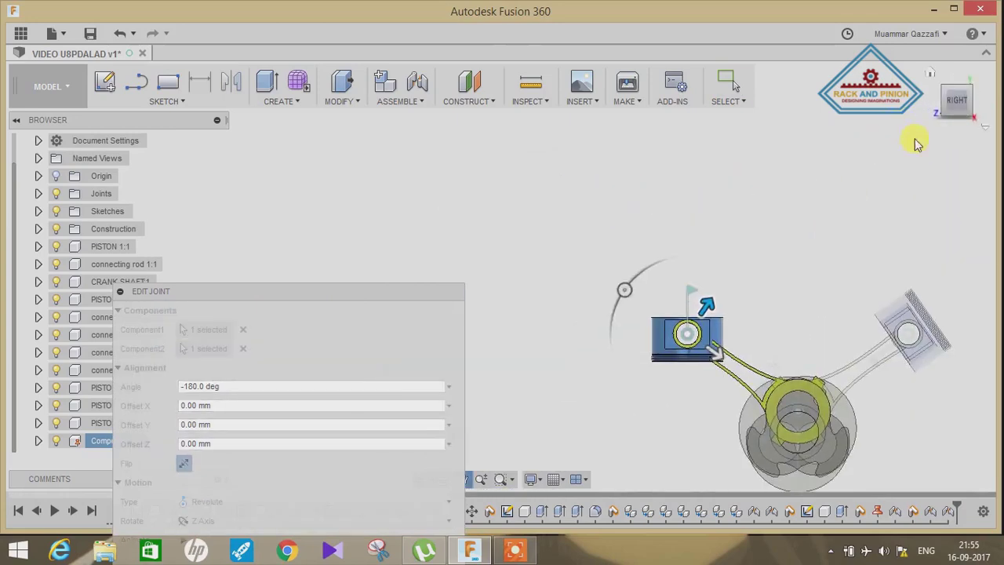
{"action": "left_click_drag", "start_coordinate": [634, 292], "coordinate": [779, 299]}
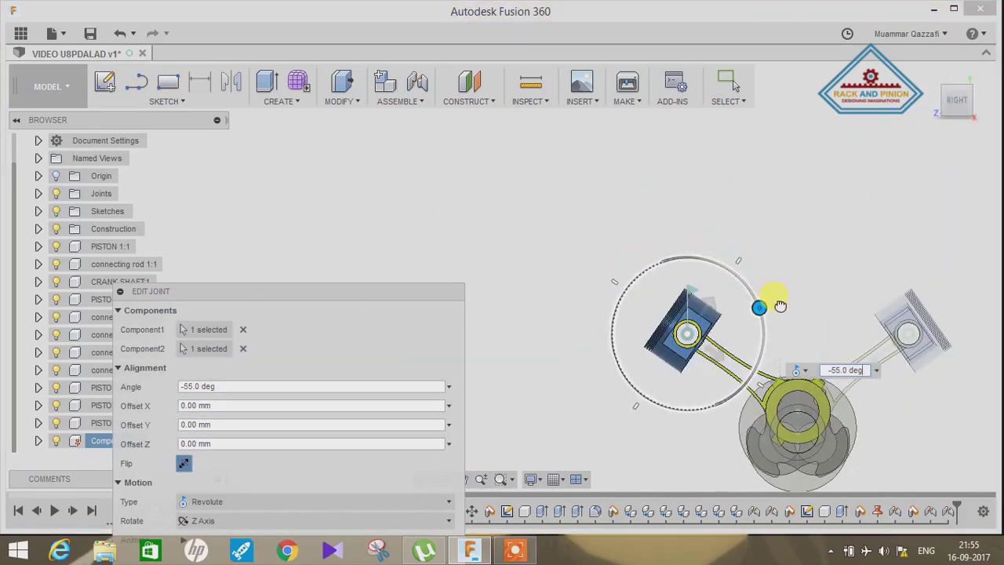
{"action": "left_click_drag", "start_coordinate": [782, 312], "coordinate": [777, 296]}
{"action": "scroll", "coordinate": [715, 385], "scroll_direction": "up", "scroll_amount": 3}
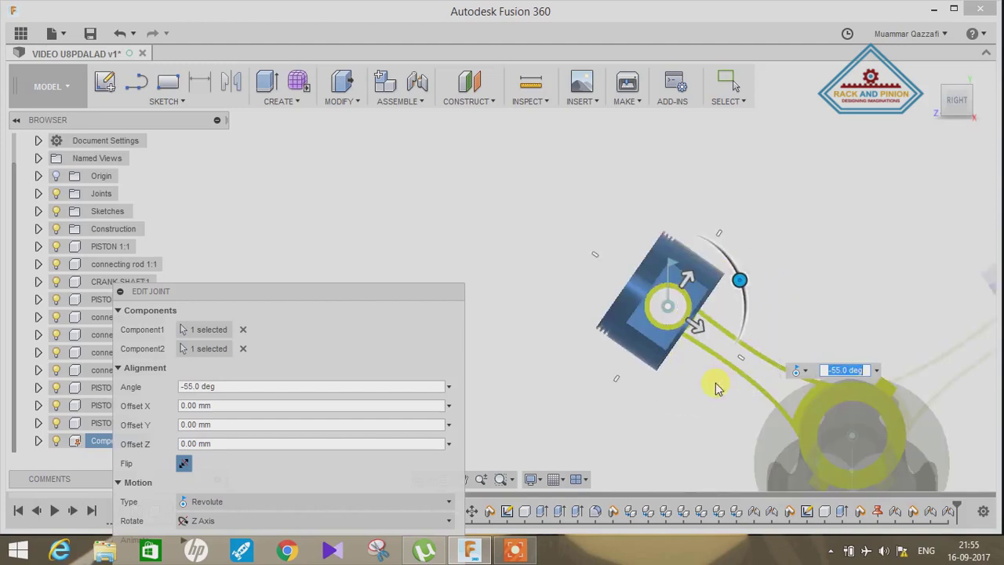
{"action": "scroll", "coordinate": [694, 392], "scroll_direction": "down", "scroll_amount": 3}
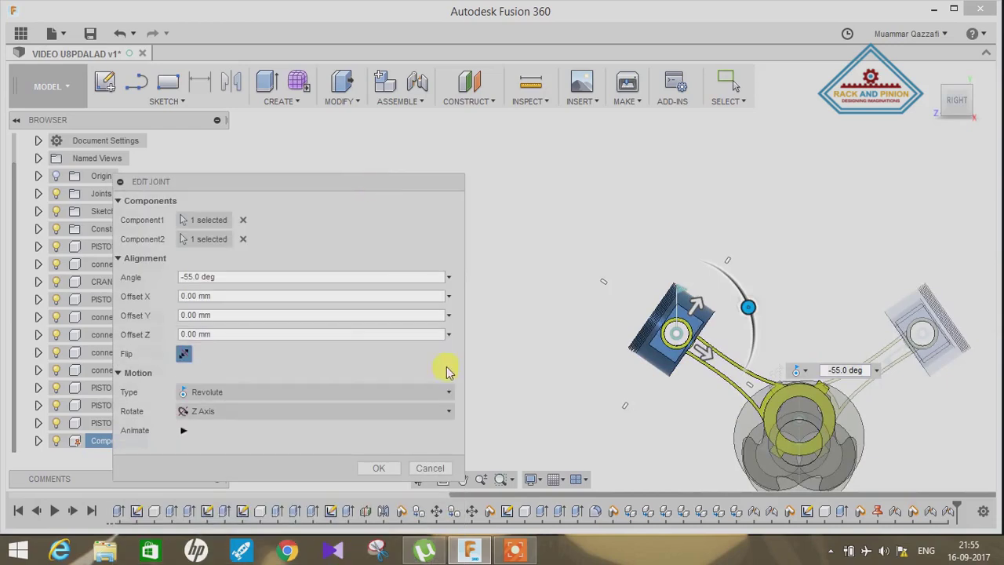
{"action": "left_click", "coordinate": [429, 469]}
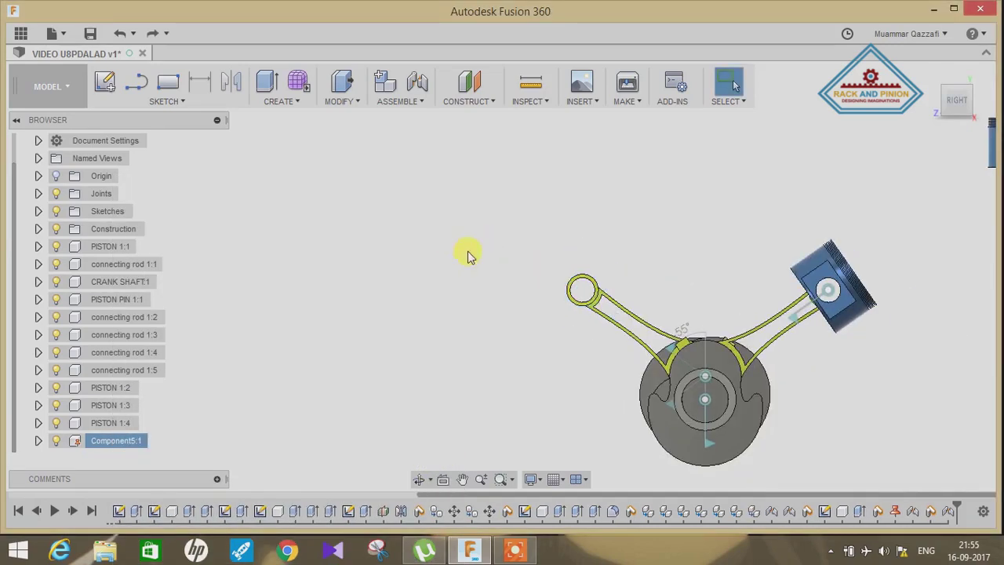
{"action": "mouse_move", "coordinate": [467, 251]}
{"action": "middle_mouse_down", "text": "shift"}
{"action": "mouse_move", "coordinate": [677, 247]}
{"action": "mouse_move", "coordinate": [734, 263]}
{"action": "middle_mouse_up", "text": "shift"}
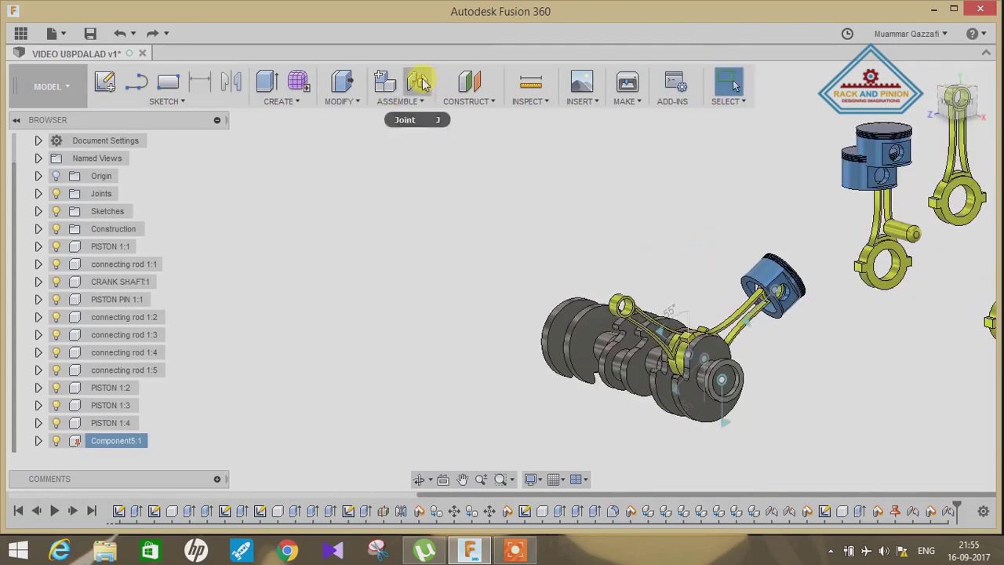
Joint the second piston's pin hole to its rod's small end and rotate the piston into line.
{"action": "left_click", "coordinate": [419, 82]}
{"action": "scroll", "coordinate": [881, 126], "scroll_direction": "up", "scroll_amount": 3}
{"action": "scroll", "coordinate": [881, 126], "scroll_direction": "up", "scroll_amount": 3}
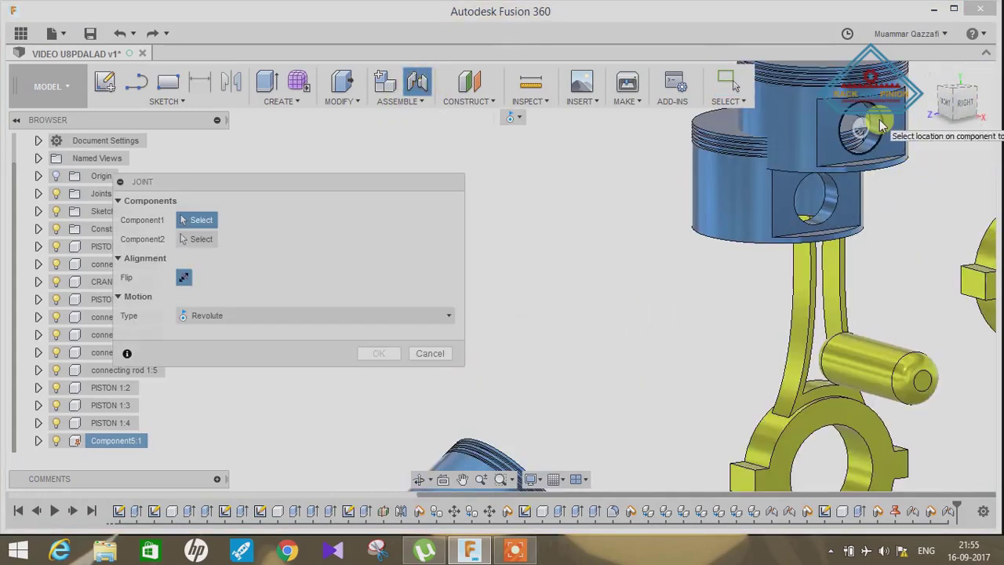
{"action": "left_click", "coordinate": [881, 125]}
{"action": "scroll", "coordinate": [695, 313], "scroll_direction": "down", "scroll_amount": 3}
{"action": "scroll", "coordinate": [729, 321], "scroll_direction": "up", "scroll_amount": 3}
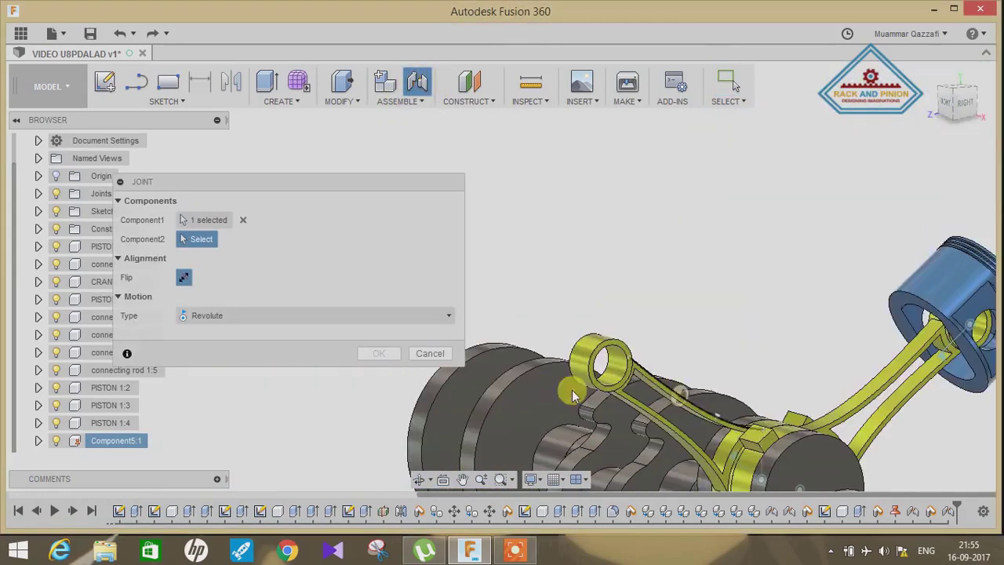
{"action": "left_click", "coordinate": [616, 365]}
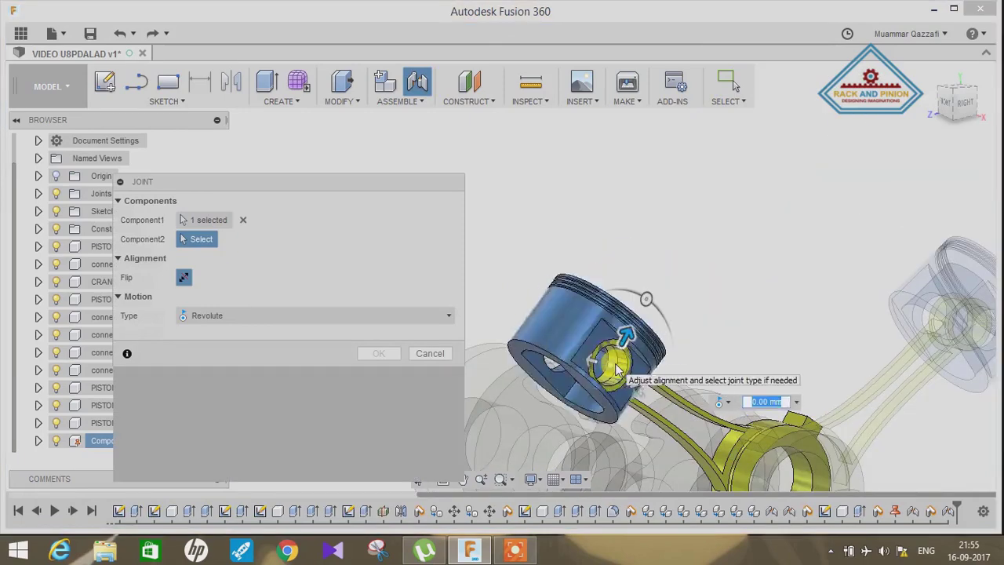
{"action": "left_click", "coordinate": [965, 104]}
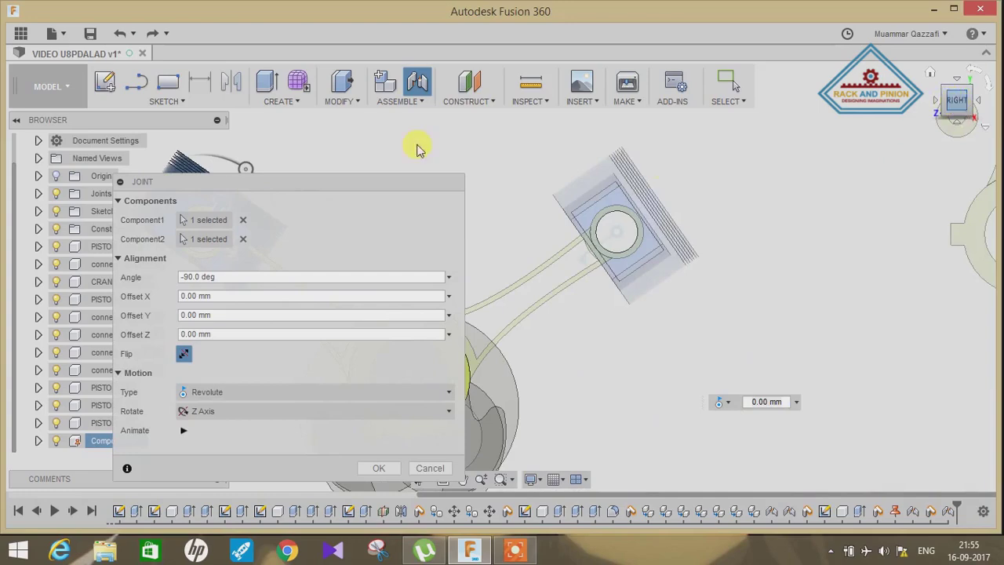
{"action": "left_click_drag", "start_coordinate": [328, 182], "coordinate": [743, 165]}
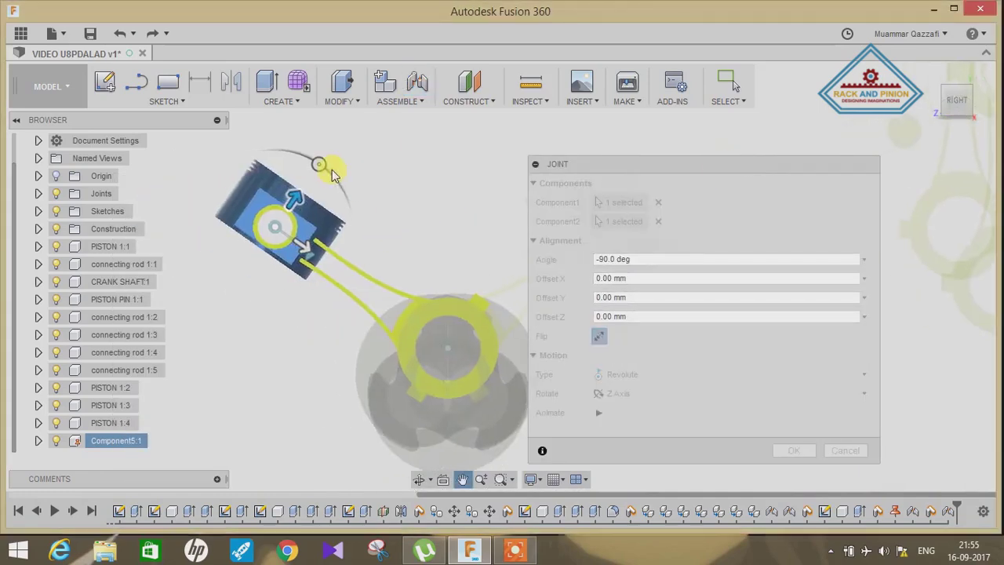
{"action": "left_click_drag", "start_coordinate": [241, 148], "coordinate": [202, 170]}
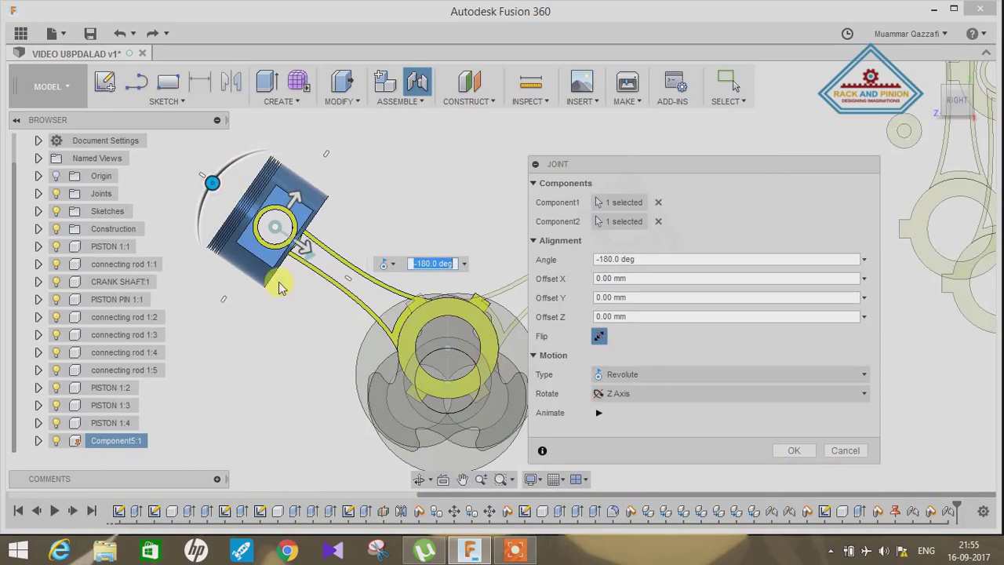
Offset the piston about -23 mm along Z and confirm the piston-to-rod joint.
{"action": "left_click_drag", "start_coordinate": [920, 122], "coordinate": [972, 109]}
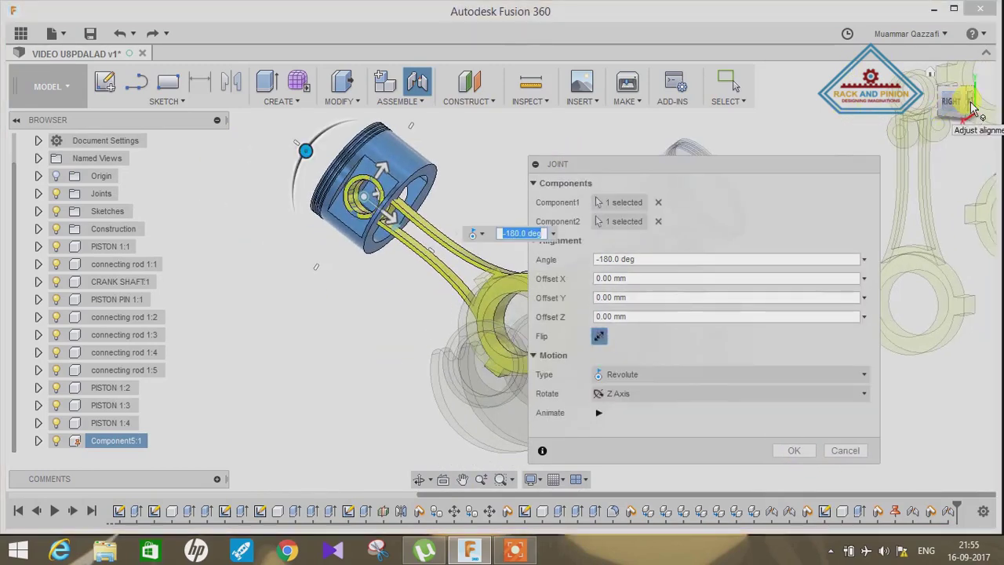
{"action": "left_click", "coordinate": [972, 109]}
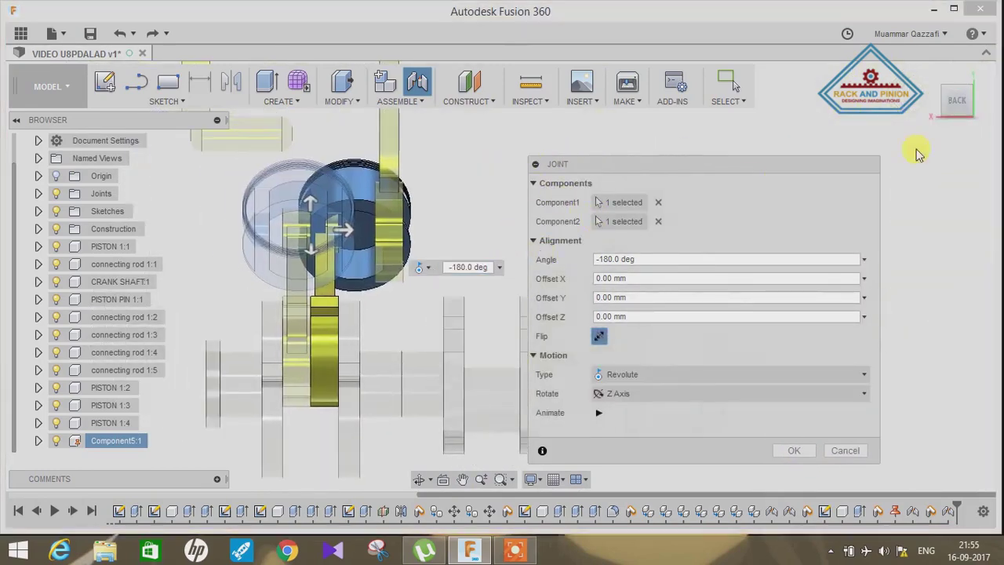
{"action": "left_click", "coordinate": [955, 117]}
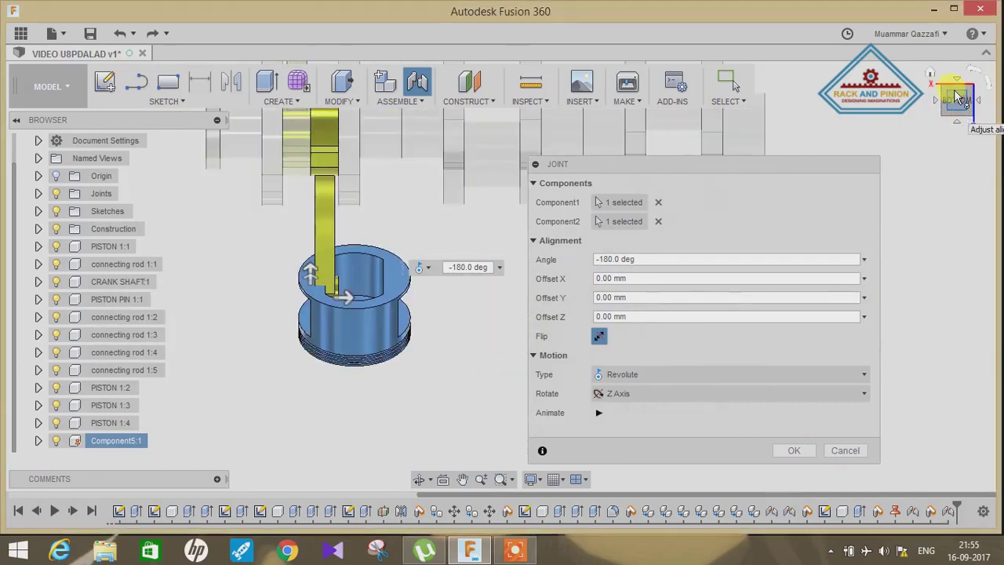
{"action": "left_click", "coordinate": [957, 94]}
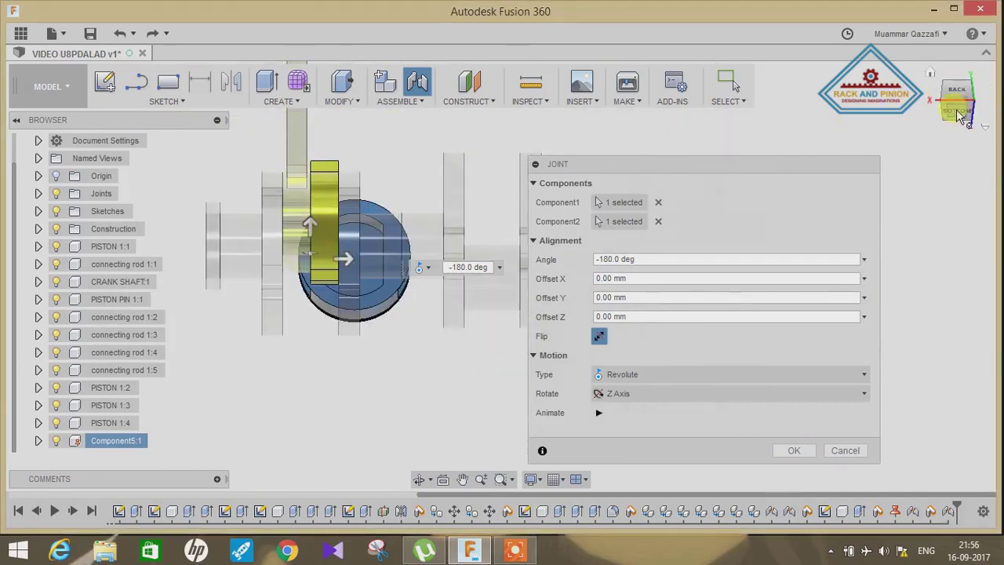
{"action": "scroll", "coordinate": [346, 338], "scroll_direction": "up", "scroll_amount": 3}
{"action": "scroll", "coordinate": [330, 321], "scroll_direction": "up", "scroll_amount": 3}
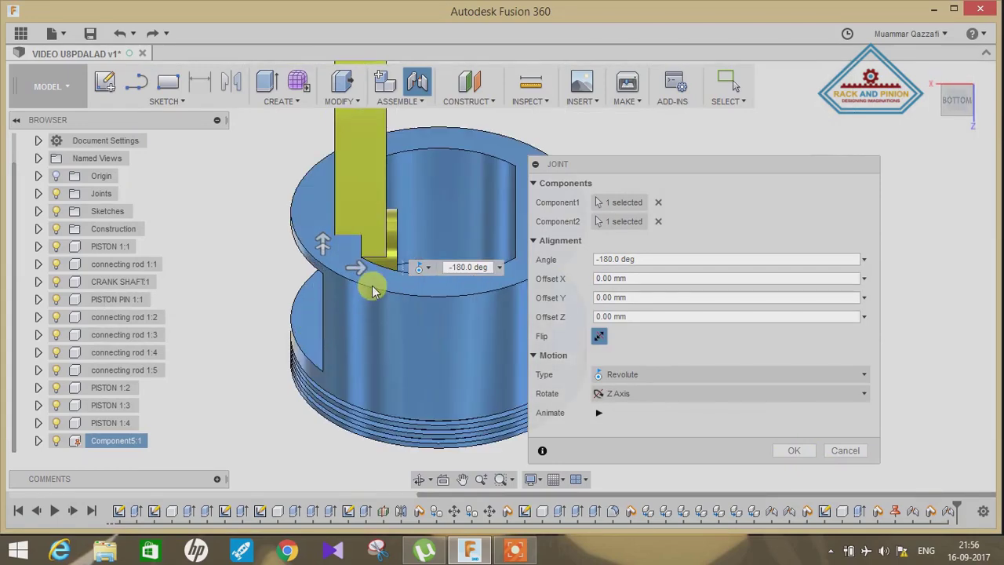
{"action": "left_click_drag", "start_coordinate": [359, 264], "coordinate": [267, 265]}
{"action": "scroll", "coordinate": [363, 207], "scroll_direction": "up", "scroll_amount": 3}
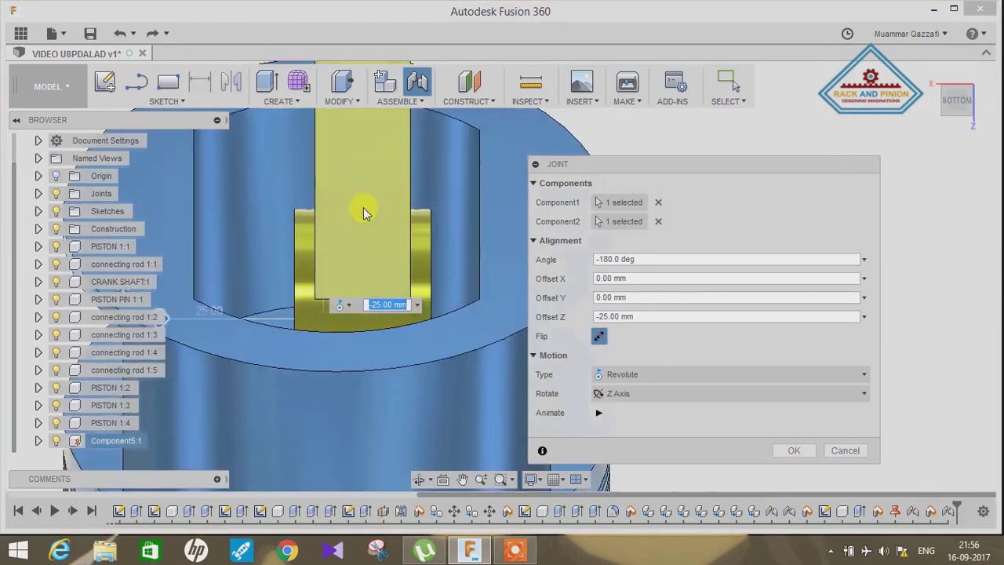
{"action": "scroll", "coordinate": [363, 207], "scroll_direction": "up", "scroll_amount": 2}
{"action": "scroll", "coordinate": [364, 219], "scroll_direction": "down", "scroll_amount": 3}
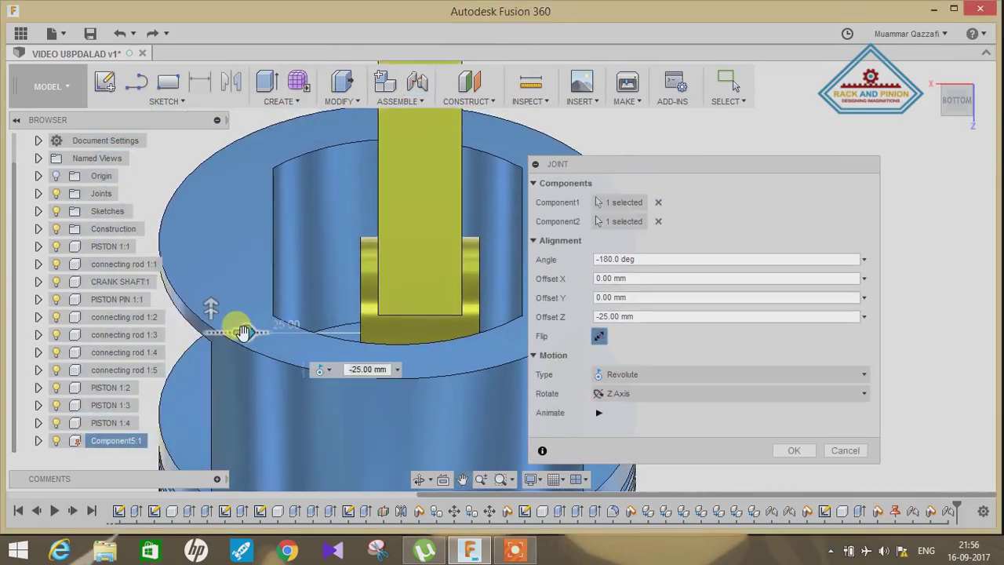
{"action": "left_click_drag", "start_coordinate": [240, 332], "coordinate": [254, 335]}
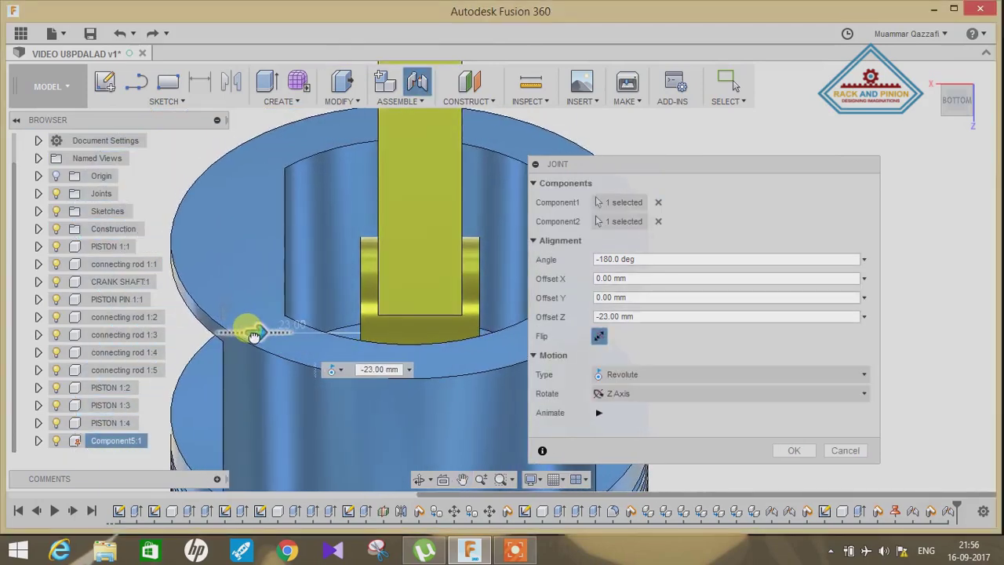
{"action": "left_click", "coordinate": [794, 450]}
Return to the home view and orbit the assembly to inspect both joined pistons.
{"action": "scroll", "coordinate": [843, 283], "scroll_direction": "down", "scroll_amount": 3}
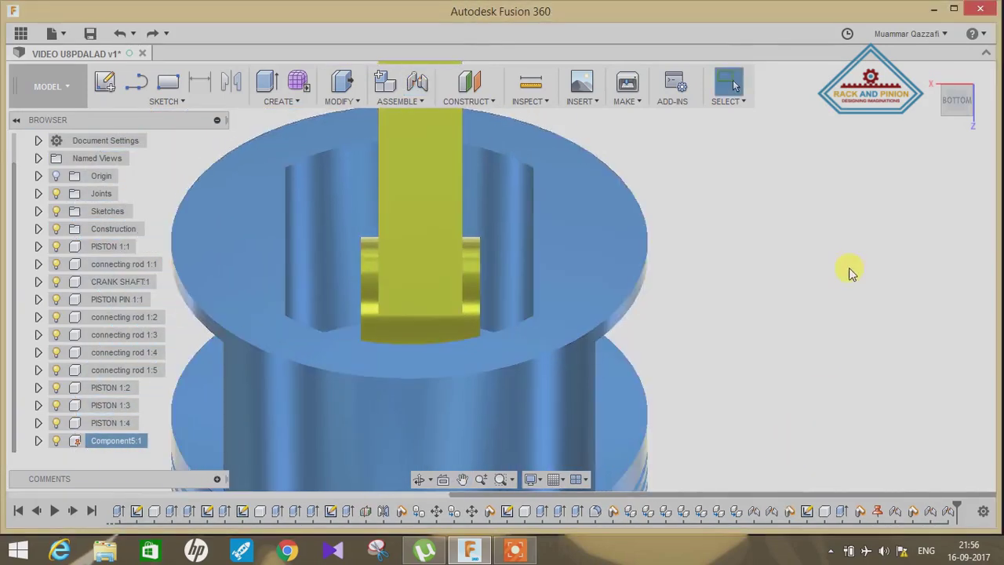
{"action": "left_click", "coordinate": [928, 71]}
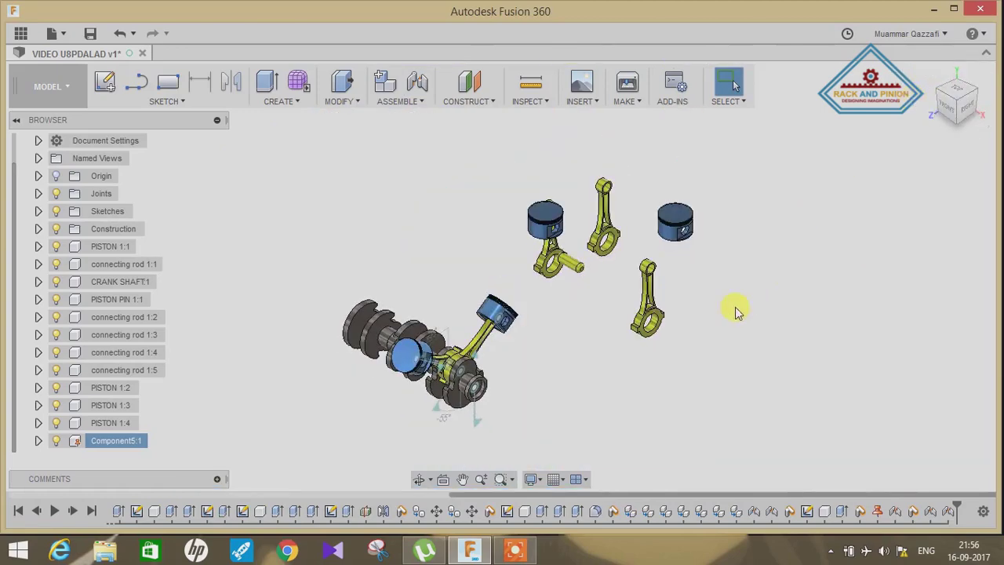
{"action": "middle_click_drag", "start_coordinate": [720, 297], "coordinate": [669, 266], "text": "shift"}
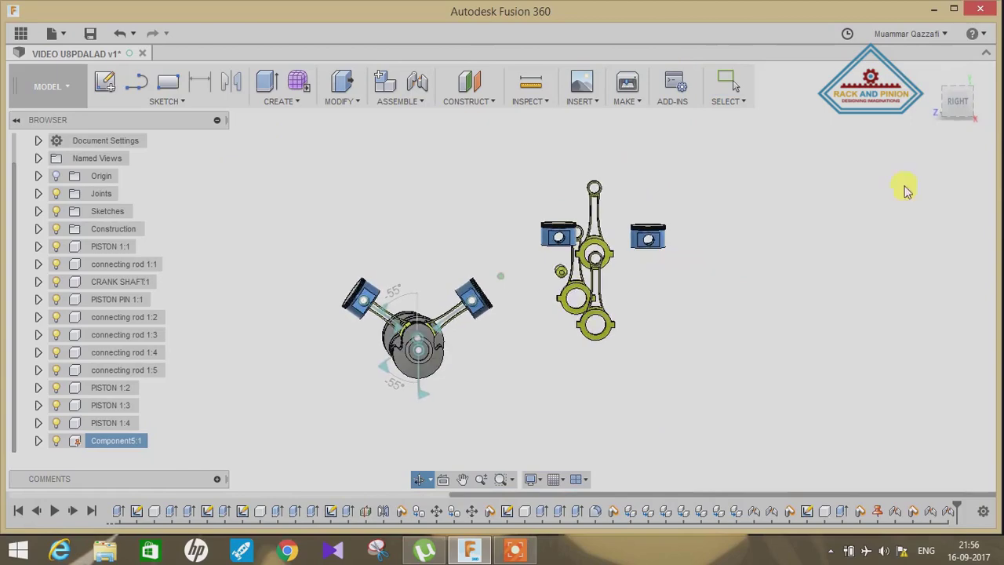
{"action": "scroll", "coordinate": [414, 372], "scroll_direction": "up", "scroll_amount": 3}
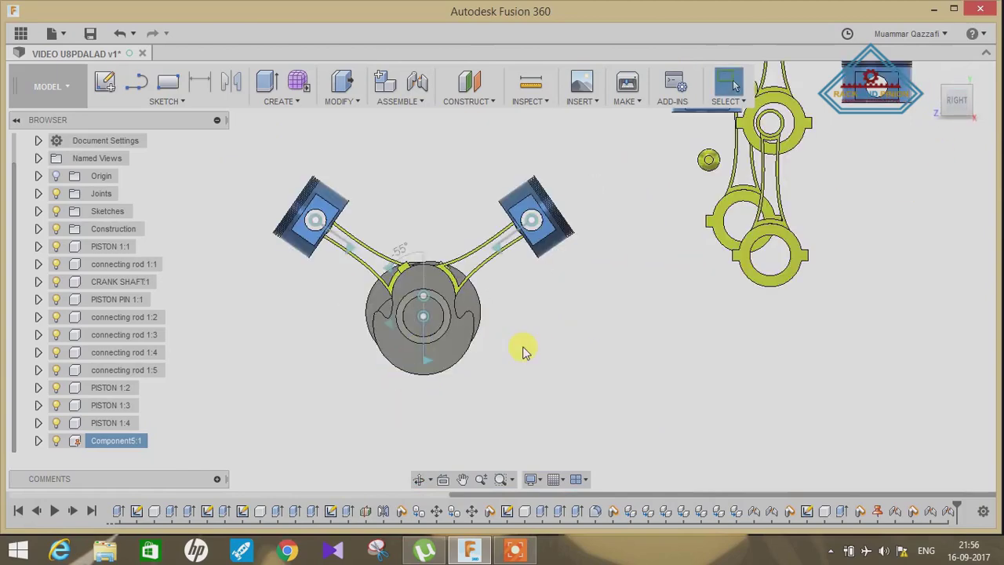
{"action": "mouse_move", "coordinate": [525, 352]}
{"action": "middle_mouse_down", "text": "shift"}
{"action": "mouse_move", "coordinate": [515, 340]}
{"action": "mouse_move", "coordinate": [633, 401]}
{"action": "mouse_move", "coordinate": [517, 337]}
{"action": "mouse_move", "coordinate": [538, 376]}
{"action": "mouse_move", "coordinate": [575, 399]}
{"action": "mouse_move", "coordinate": [392, 252]}
{"action": "middle_mouse_up", "text": "shift"}
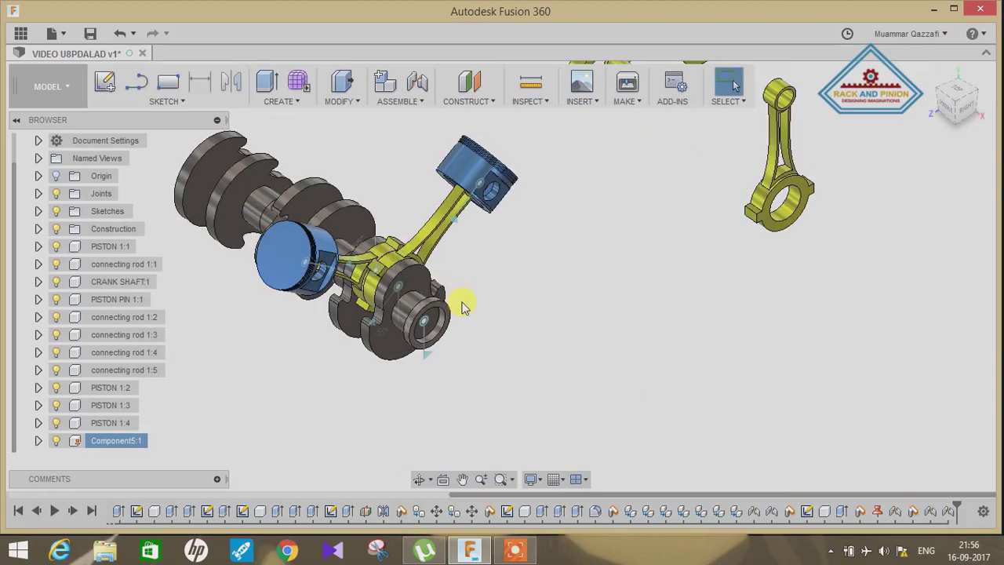
Sketch a circle slightly larger than the piston on the piston's top face.
{"action": "key", "text": "s"}
{"action": "left_click", "coordinate": [287, 261]}
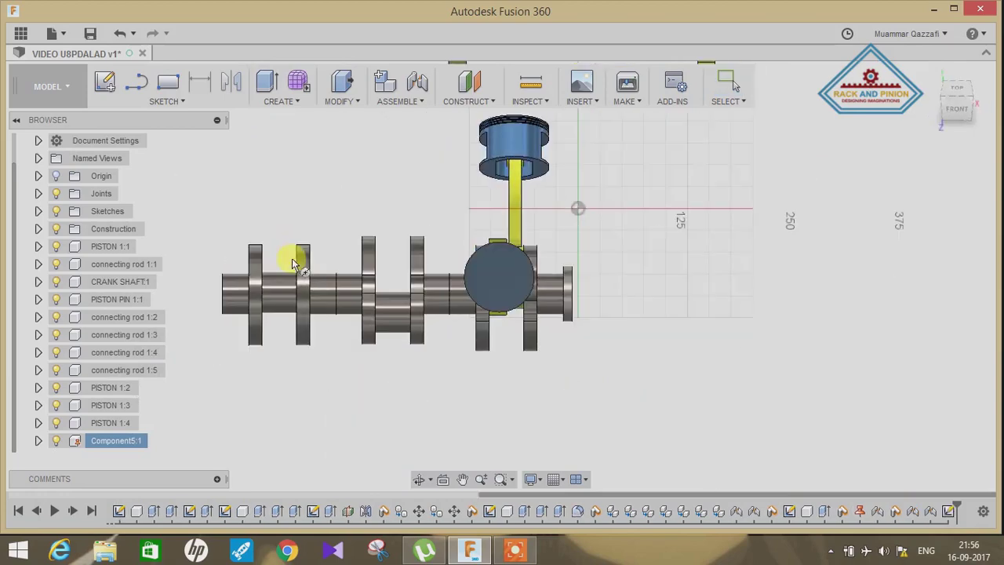
{"action": "left_click", "coordinate": [543, 289]}
{"action": "middle_click_drag", "start_coordinate": [646, 269], "coordinate": [322, 102], "text": "shift"}
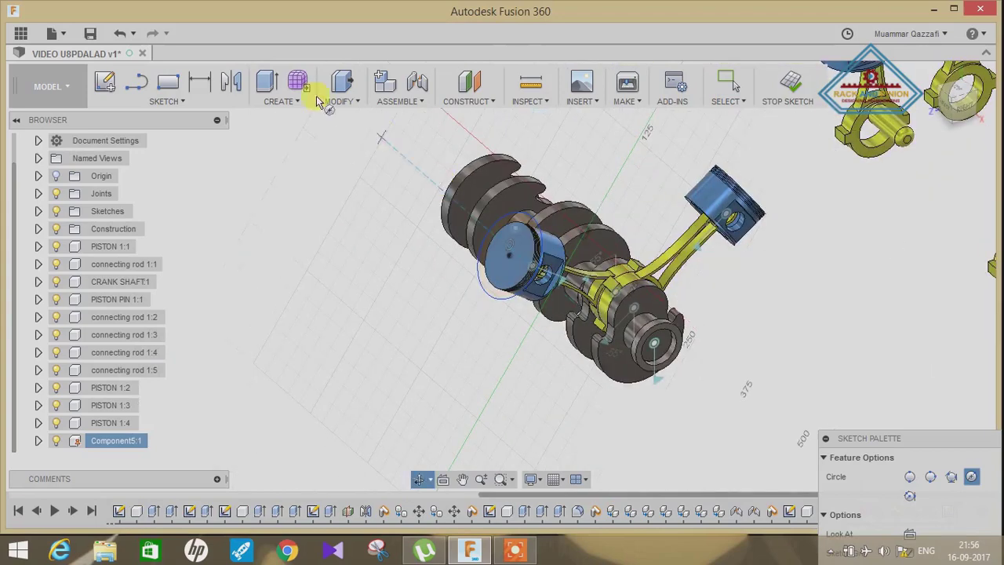
Extrude the ring profile around the piston 20 mm as a new component.
{"action": "left_click", "coordinate": [268, 83]}
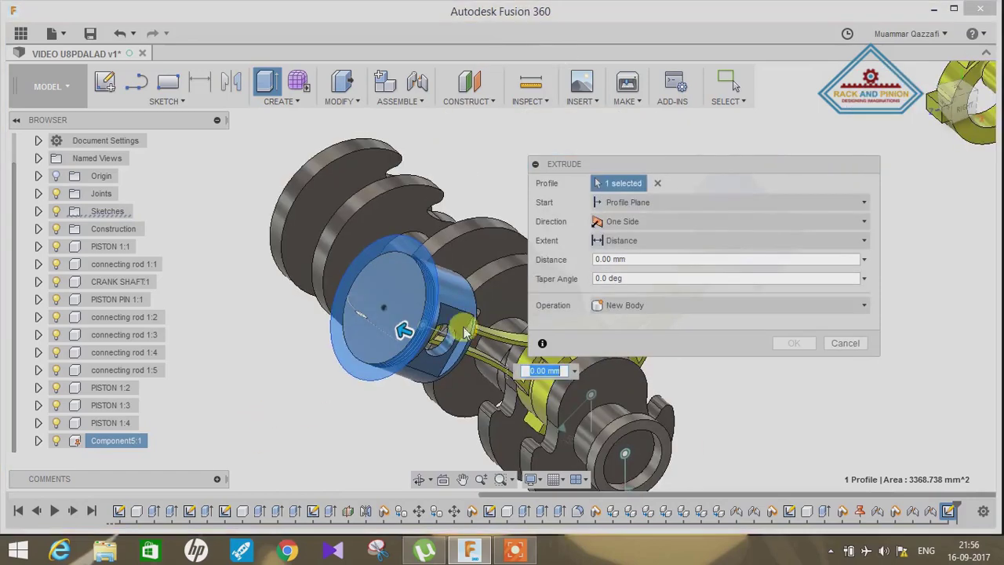
{"action": "left_click", "coordinate": [638, 188]}
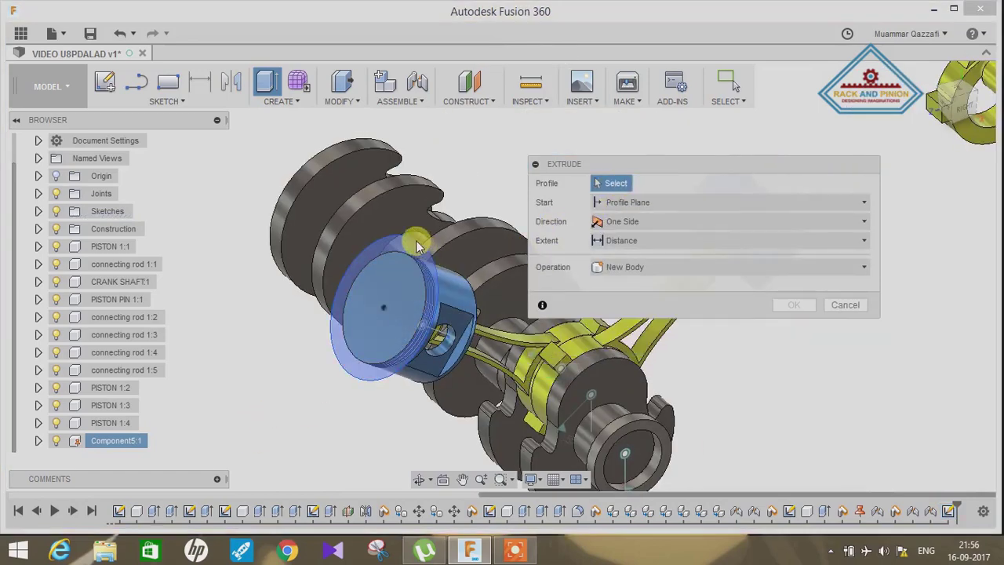
{"action": "scroll", "coordinate": [291, 363], "scroll_direction": "up", "scroll_amount": 2}
{"action": "scroll", "coordinate": [264, 405], "scroll_direction": "up", "scroll_amount": 2}
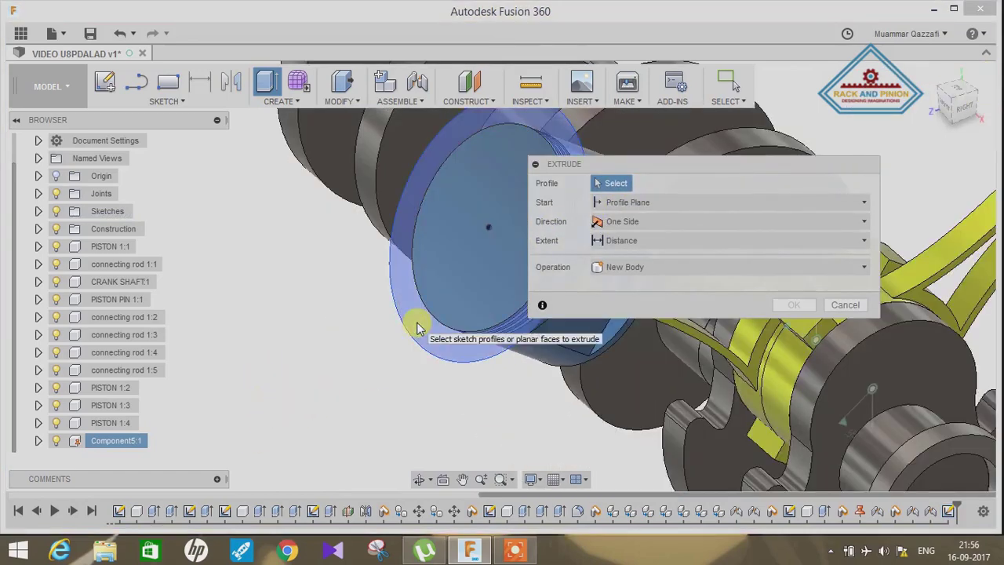
{"action": "left_click", "coordinate": [418, 328]}
{"action": "left_click_drag", "start_coordinate": [693, 182], "coordinate": [796, 207]}
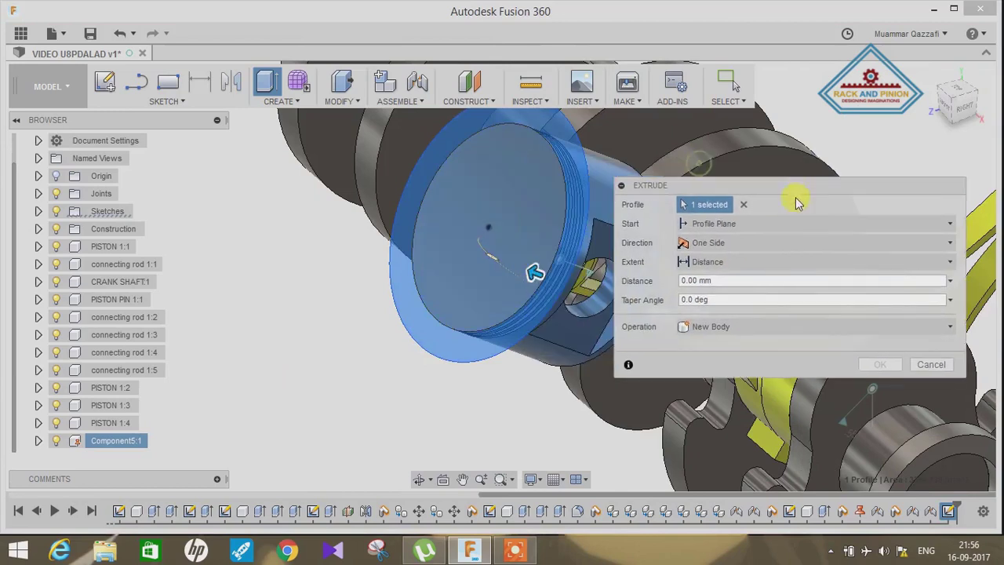
{"action": "mouse_move", "coordinate": [533, 271]}
{"action": "left_mouse_down"}
{"action": "mouse_move", "coordinate": [477, 261]}
{"action": "mouse_move", "coordinate": [497, 258]}
{"action": "left_mouse_up"}
{"action": "left_click", "coordinate": [715, 330]}
{"action": "left_click", "coordinate": [728, 420]}
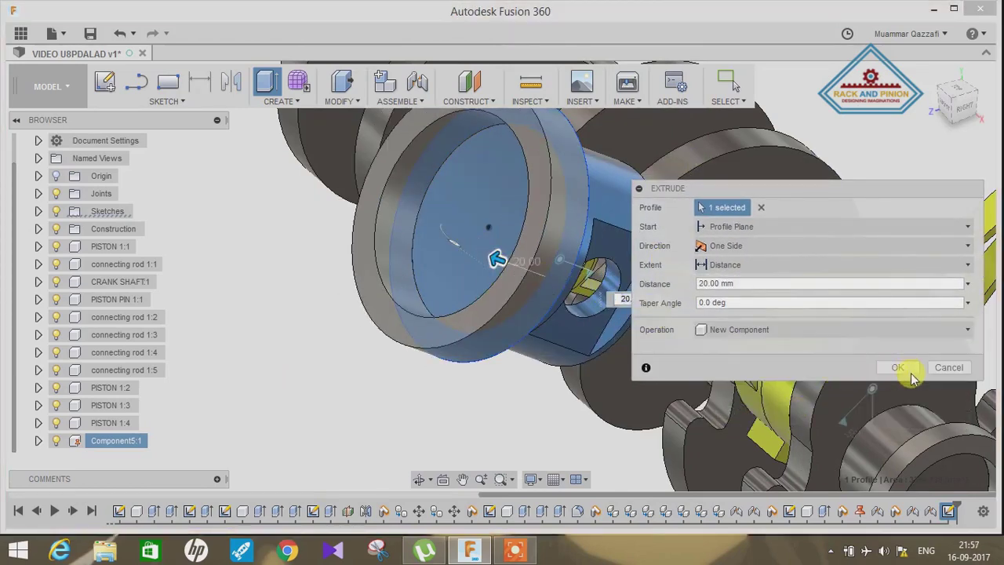
{"action": "left_click", "coordinate": [907, 367]}
{"action": "middle_click_drag", "start_coordinate": [731, 329], "coordinate": [526, 265], "text": "shift"}
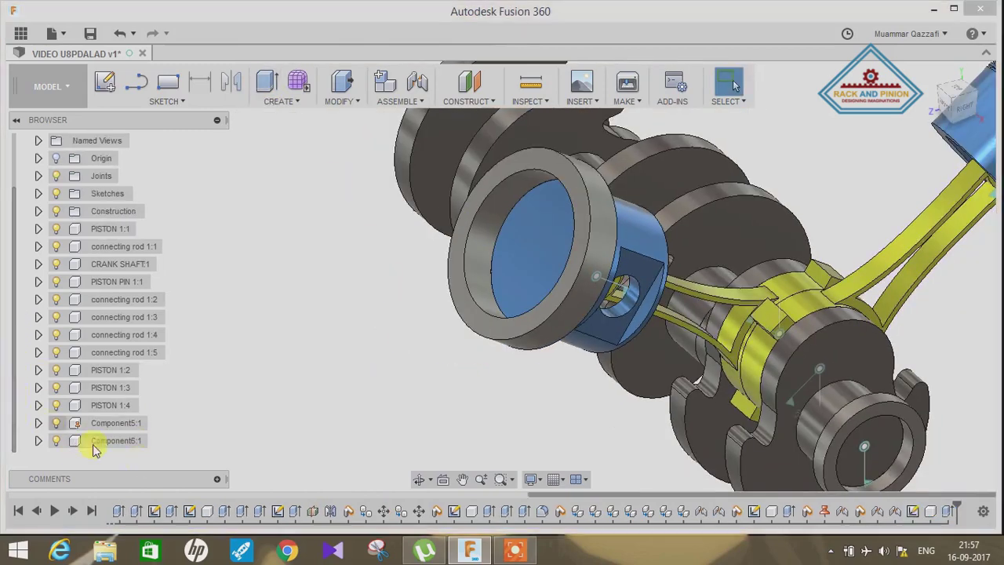
Ground Component6:1 and connect the ring to the piston with a slider joint.
{"action": "right_click", "coordinate": [106, 440]}
{"action": "left_click", "coordinate": [157, 168]}
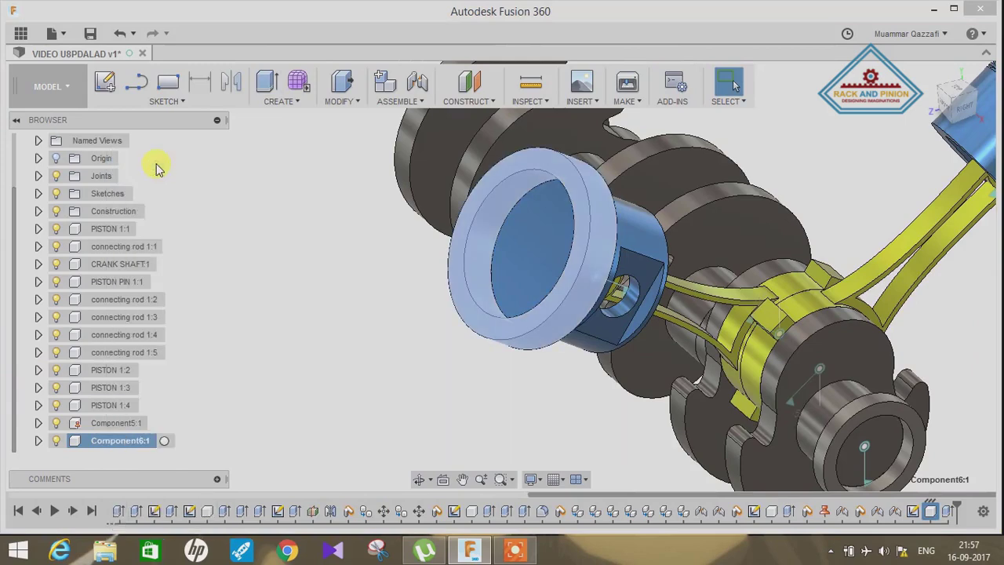
{"action": "left_click", "coordinate": [417, 81]}
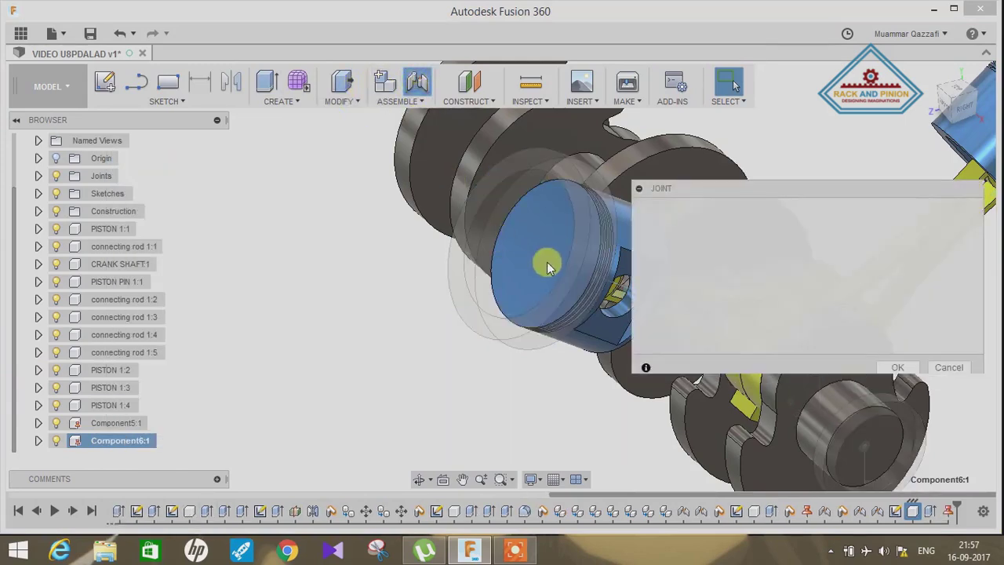
{"action": "left_click", "coordinate": [501, 229]}
{"action": "left_click", "coordinate": [508, 232]}
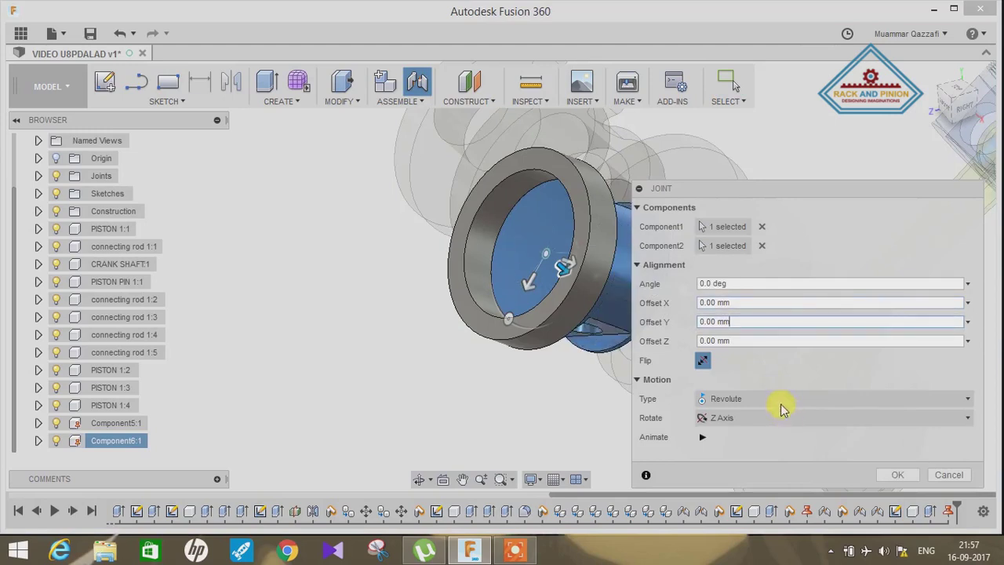
{"action": "left_click", "coordinate": [749, 403]}
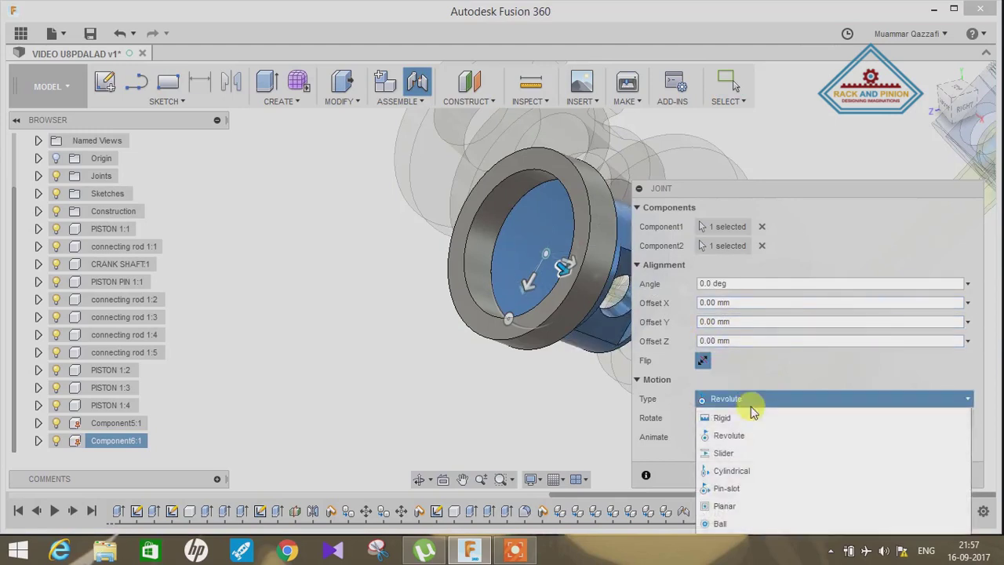
{"action": "left_click", "coordinate": [713, 449]}
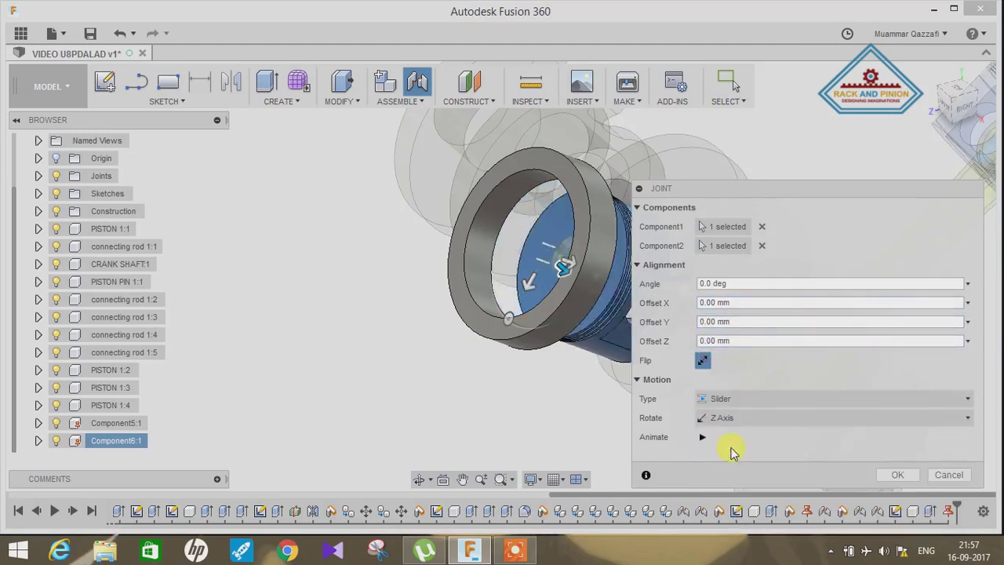
{"action": "left_click", "coordinate": [895, 473]}
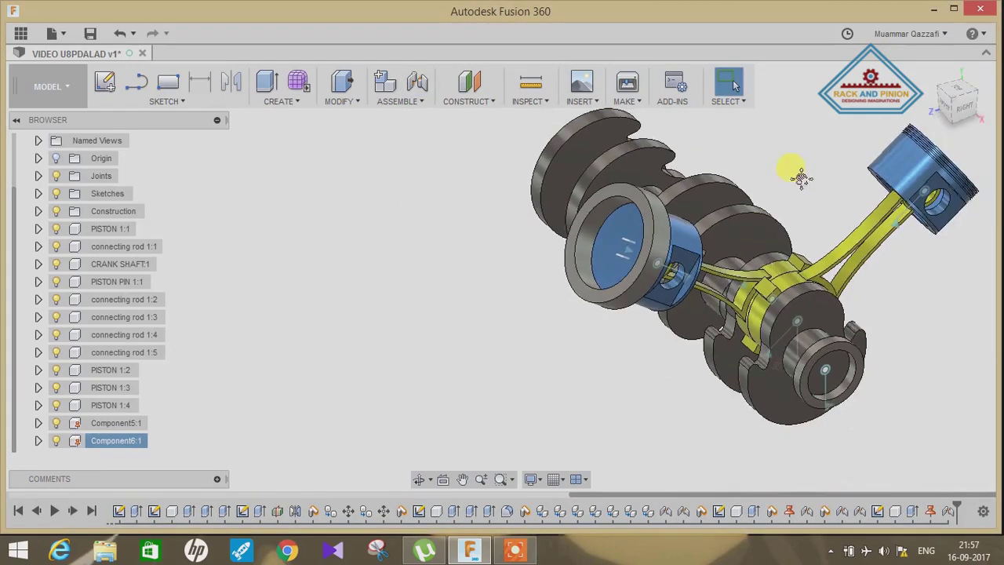
Sketch a circle on the crank face and finish the sketch.
{"action": "middle_click_drag", "start_coordinate": [660, 217], "coordinate": [594, 228], "text": "shift"}
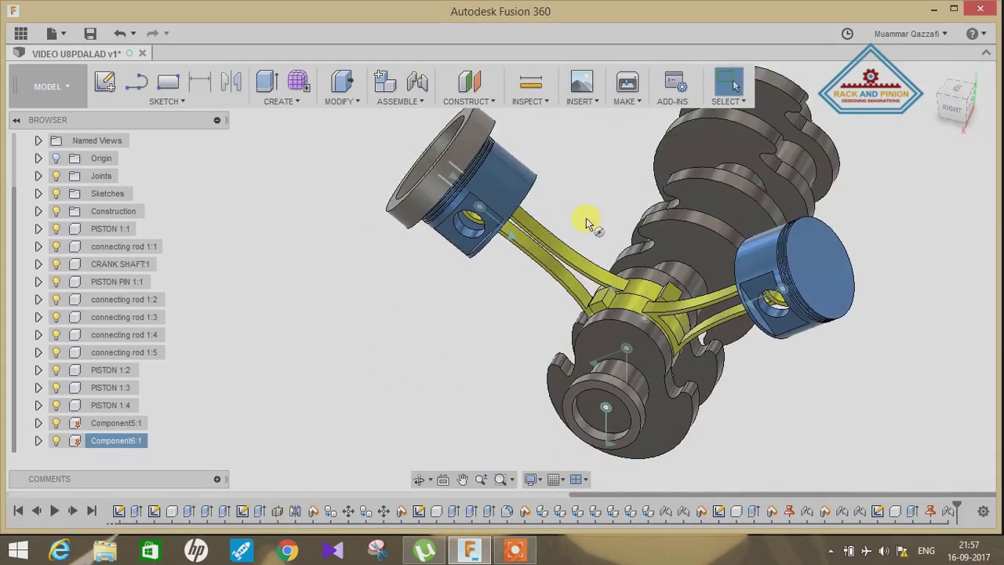
{"action": "key", "text": "j"}
{"action": "middle_click_drag", "start_coordinate": [821, 274], "coordinate": [788, 282], "text": "shift"}
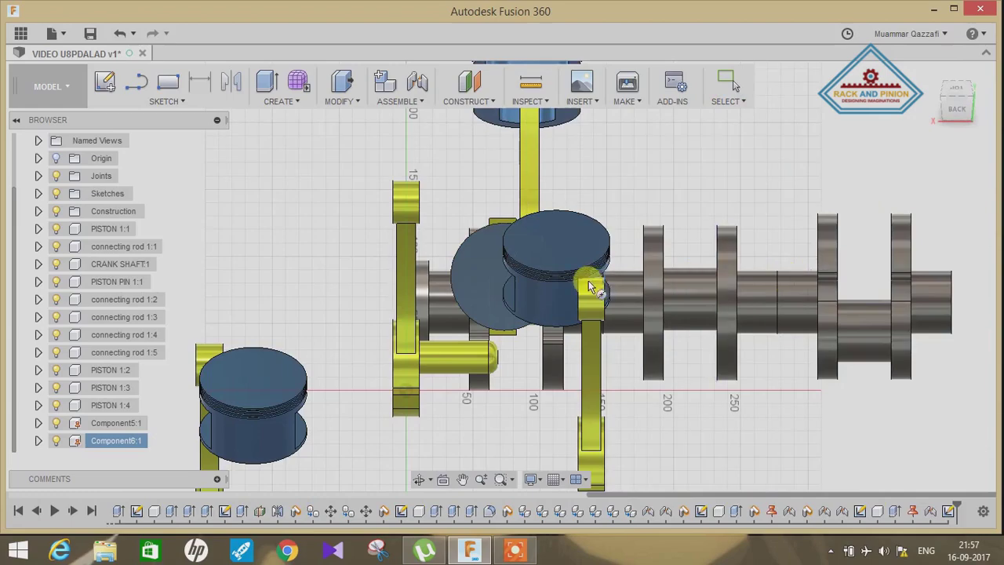
{"action": "left_click", "coordinate": [649, 285]}
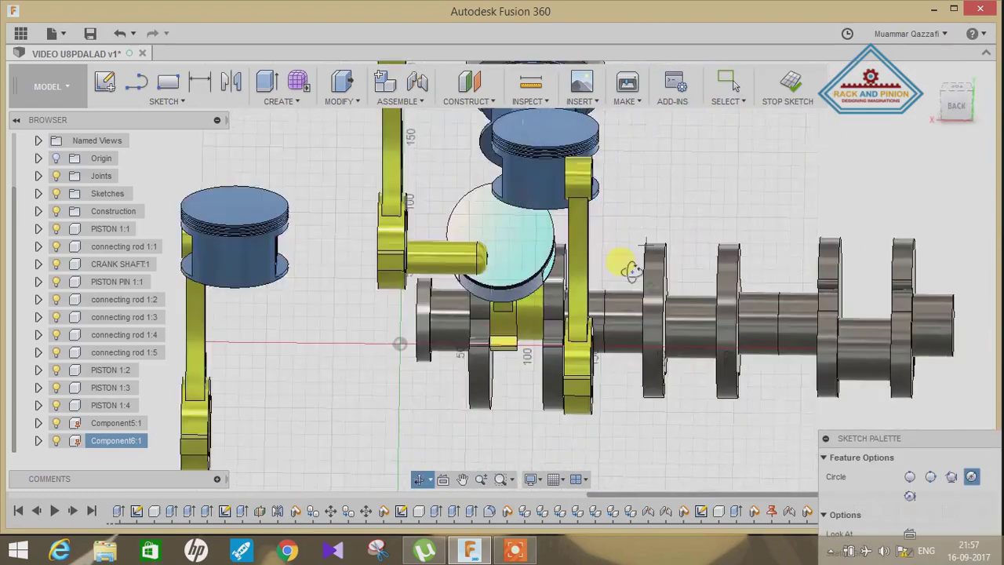
{"action": "middle_click_drag", "start_coordinate": [630, 269], "coordinate": [667, 278], "text": "shift"}
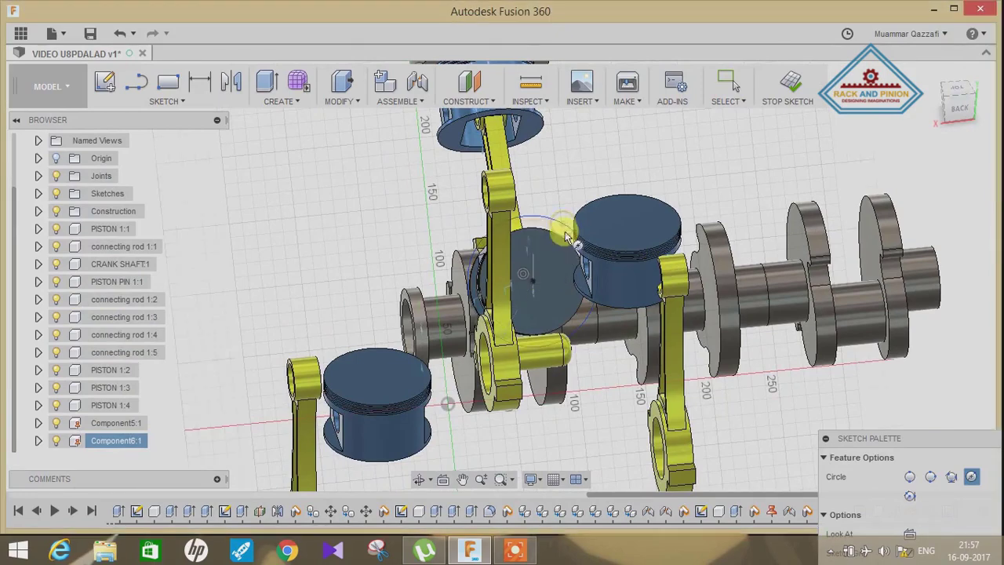
{"action": "left_click", "coordinate": [784, 85]}
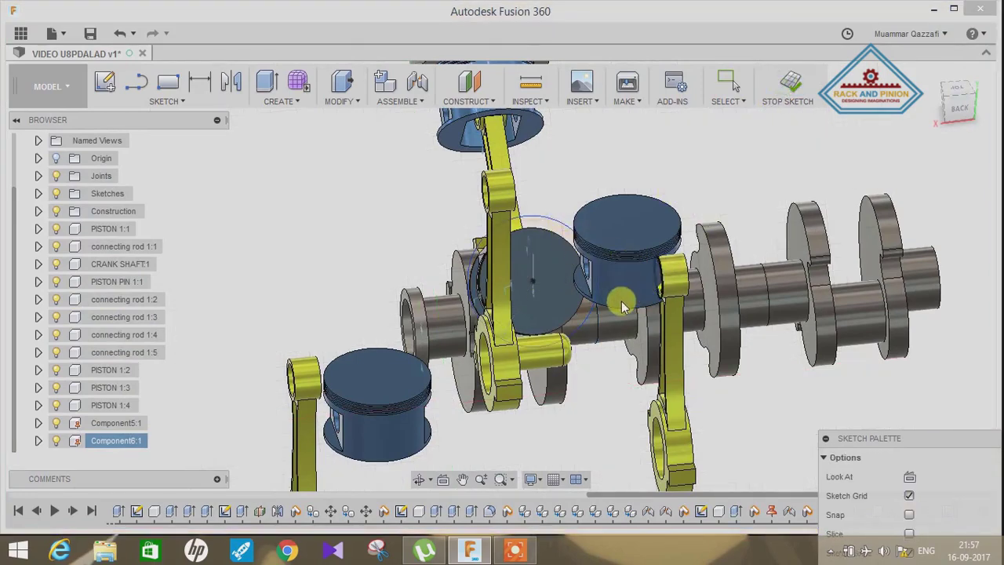
Extrude the circle profile 10 mm as the new component Component7:1, then adjust it from its menu.
{"action": "left_click", "coordinate": [267, 83]}
{"action": "scroll", "coordinate": [482, 361], "scroll_direction": "up", "scroll_amount": 3}
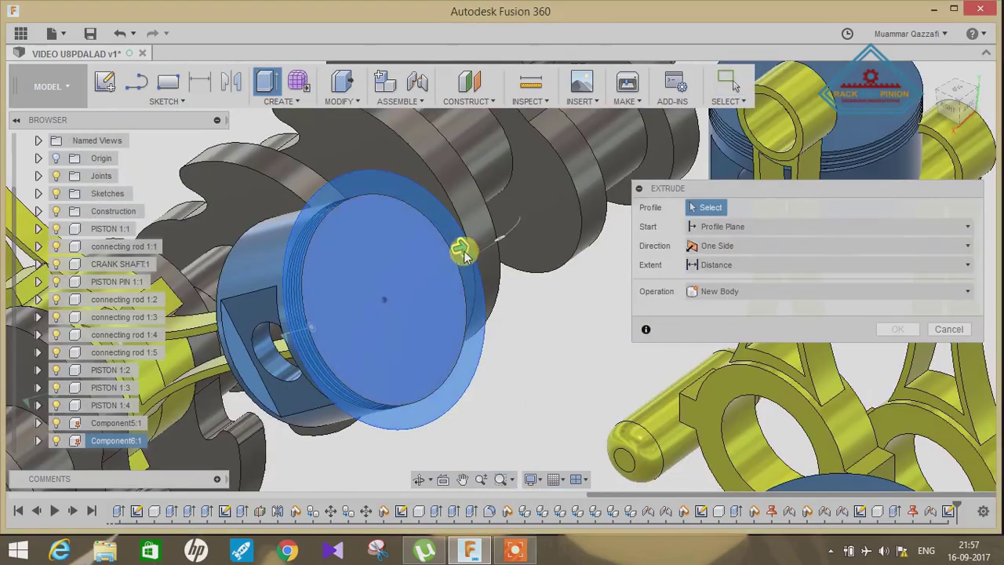
{"action": "left_click", "coordinate": [465, 254]}
{"action": "left_click", "coordinate": [728, 330]}
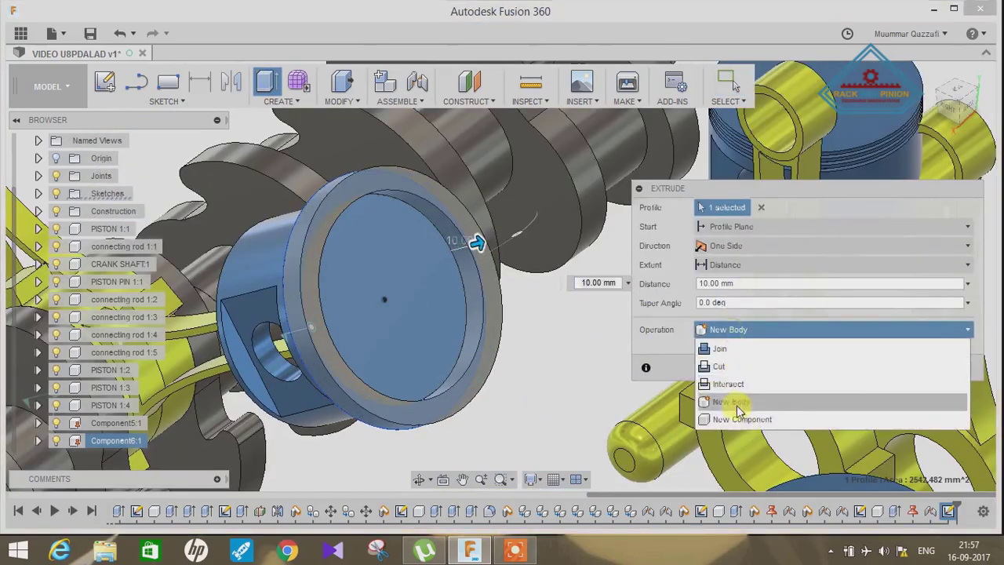
{"action": "left_click", "coordinate": [739, 419]}
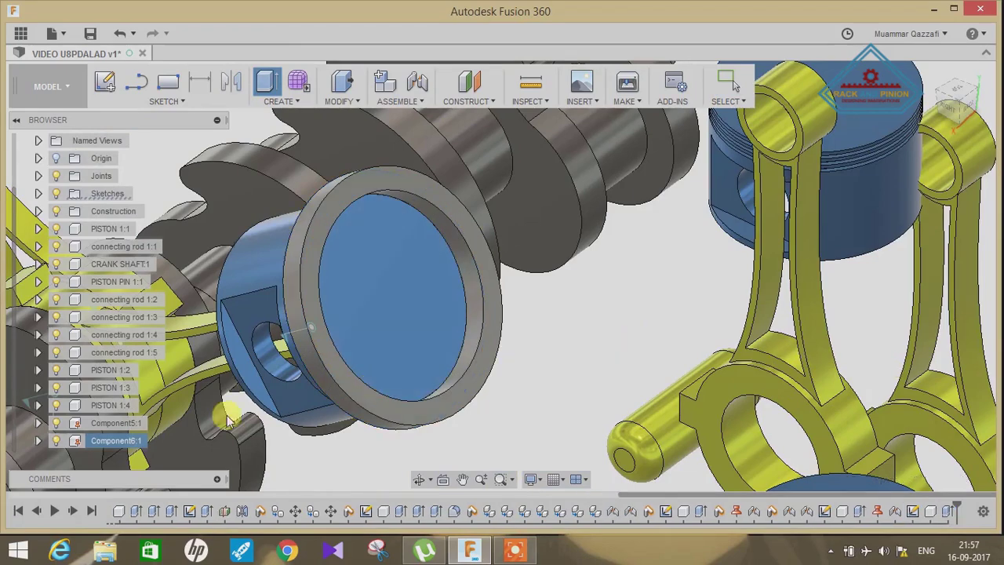
{"action": "left_click", "coordinate": [99, 444]}
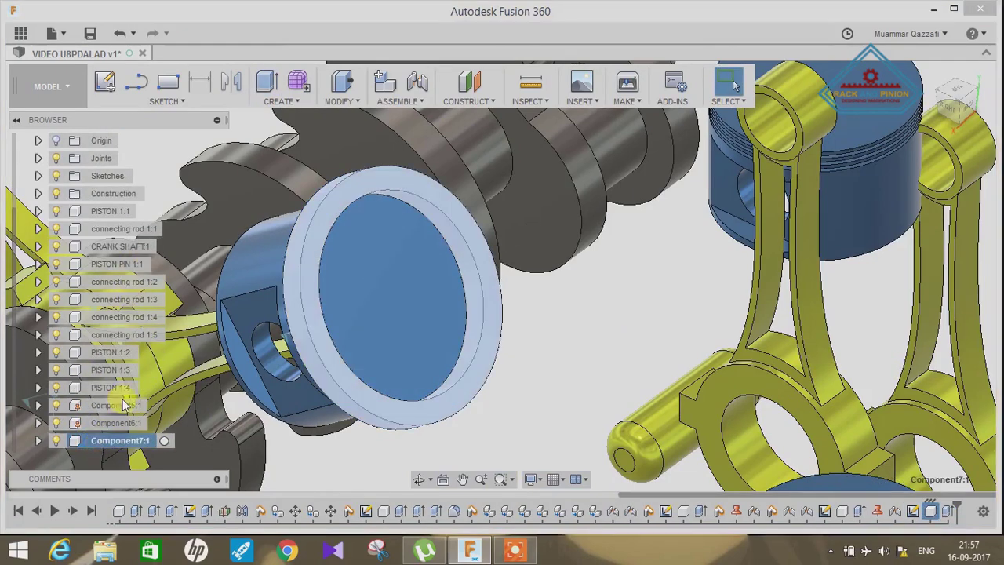
{"action": "right_click", "coordinate": [108, 446]}
{"action": "left_click", "coordinate": [149, 165]}
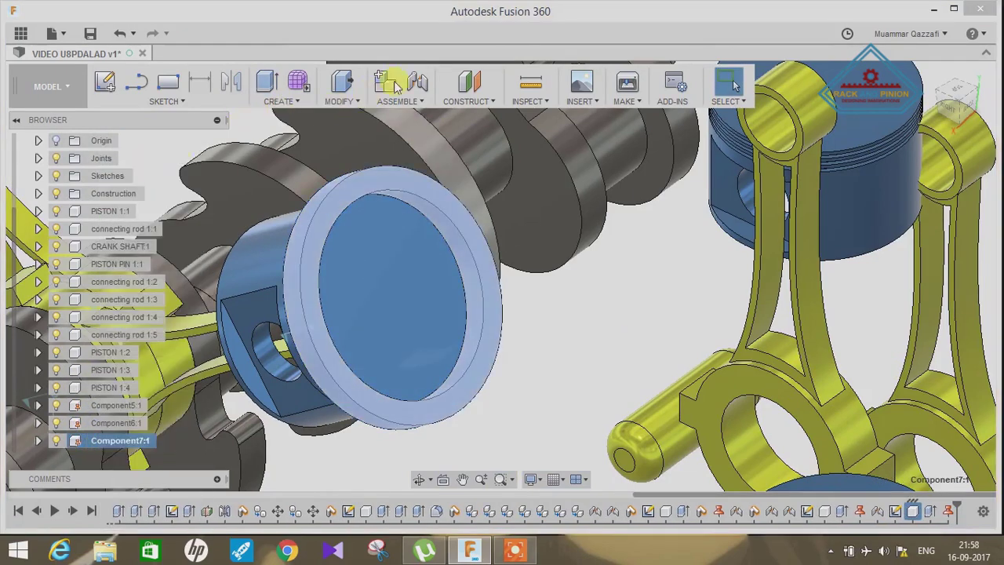
Joint the new ring face to the piston.
{"action": "key", "text": "j"}
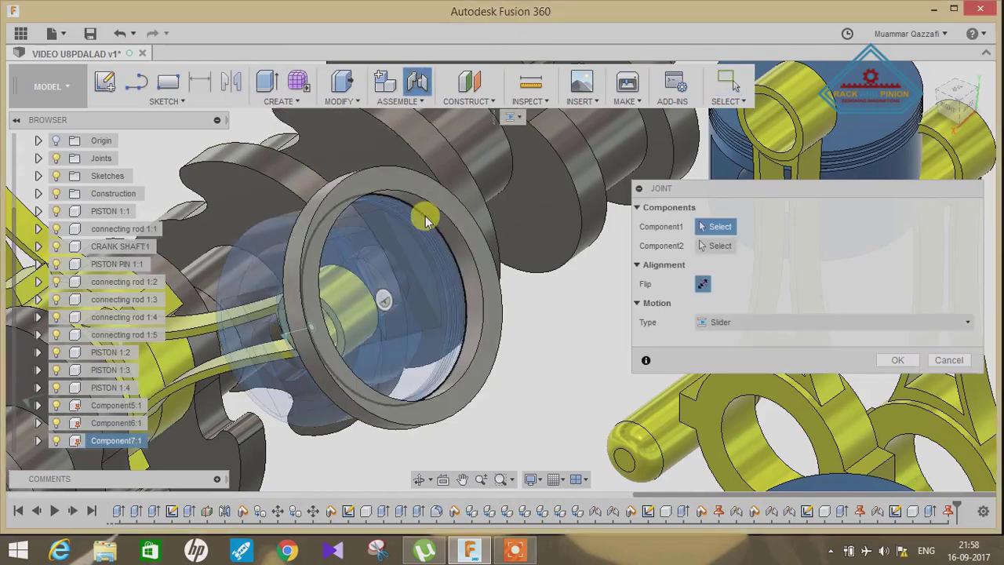
{"action": "left_click", "coordinate": [425, 217]}
{"action": "left_click", "coordinate": [526, 275]}
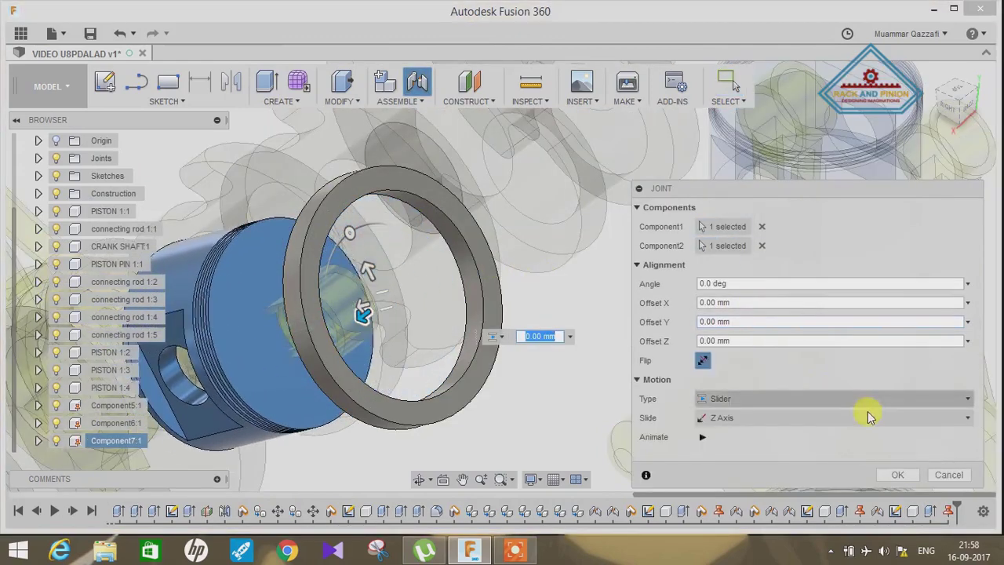
{"action": "left_click", "coordinate": [898, 477]}
{"action": "scroll", "coordinate": [568, 302], "scroll_direction": "down", "scroll_amount": 3}
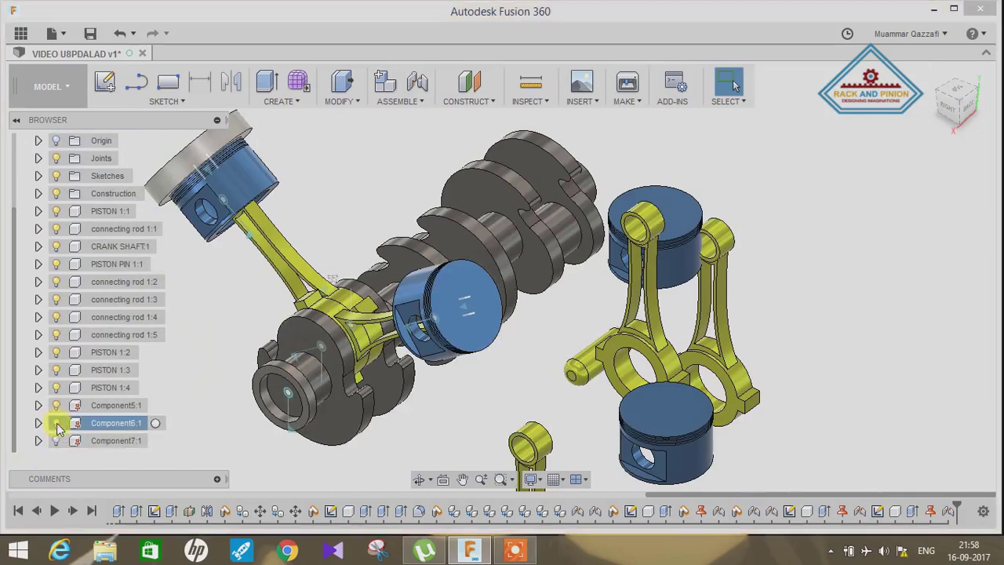
Turn the crankshaft in the right view to test piston and rod motion, then select the piston pin.
{"action": "left_click", "coordinate": [955, 112]}
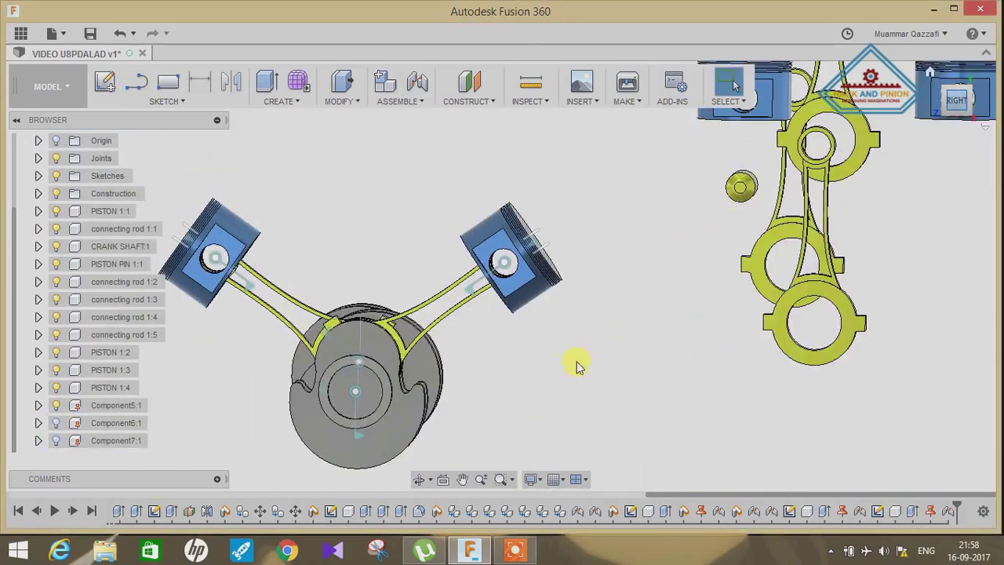
{"action": "mouse_move", "coordinate": [536, 377]}
{"action": "left_mouse_down"}
{"action": "mouse_move", "coordinate": [467, 219]}
{"action": "mouse_move", "coordinate": [665, 309]}
{"action": "mouse_move", "coordinate": [589, 437]}
{"action": "mouse_move", "coordinate": [408, 386]}
{"action": "mouse_move", "coordinate": [601, 206]}
{"action": "mouse_move", "coordinate": [616, 474]}
{"action": "mouse_move", "coordinate": [422, 291]}
{"action": "mouse_move", "coordinate": [641, 299]}
{"action": "mouse_move", "coordinate": [426, 303]}
{"action": "mouse_move", "coordinate": [651, 325]}
{"action": "left_mouse_up"}
{"action": "mouse_move", "coordinate": [652, 325]}
{"action": "middle_mouse_down", "text": "shift"}
{"action": "mouse_move", "coordinate": [698, 356]}
{"action": "mouse_move", "coordinate": [501, 308]}
{"action": "middle_mouse_up", "text": "shift"}
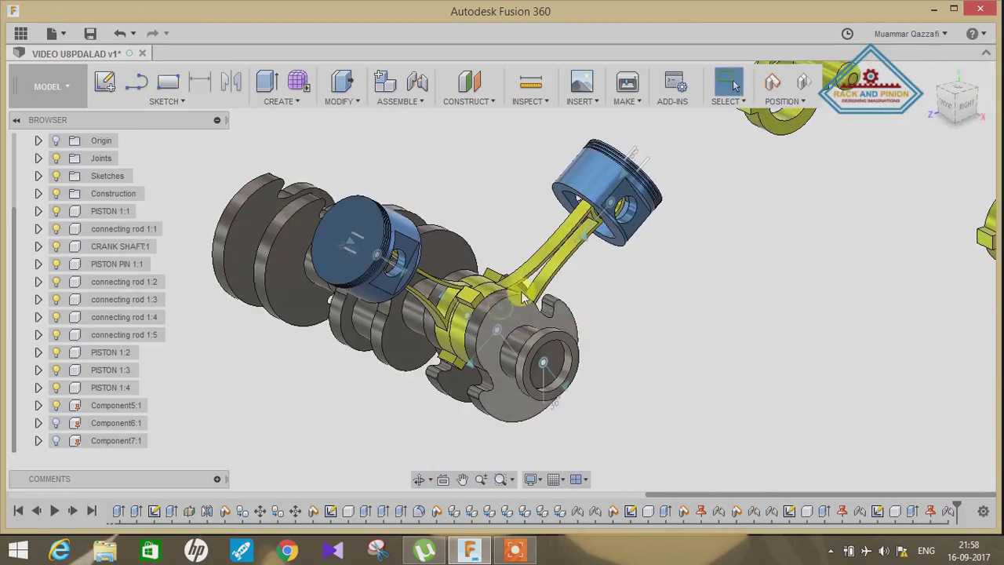
{"action": "mouse_move", "coordinate": [501, 308]}
{"action": "left_mouse_down"}
{"action": "mouse_move", "coordinate": [620, 359]}
{"action": "mouse_move", "coordinate": [518, 345]}
{"action": "mouse_move", "coordinate": [596, 381]}
{"action": "mouse_move", "coordinate": [889, 149]}
{"action": "left_mouse_up"}
{"action": "left_click", "coordinate": [803, 82]}
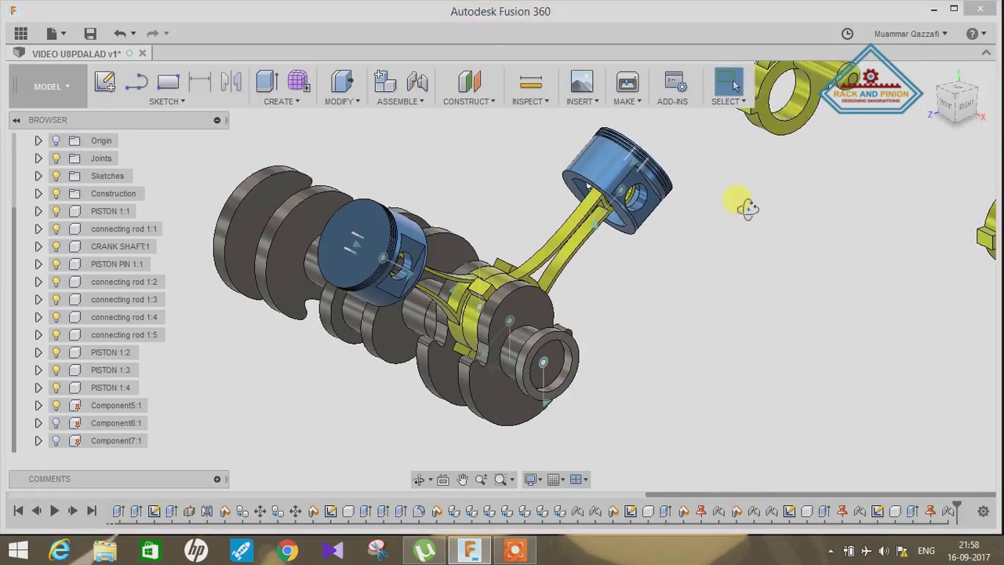
{"action": "mouse_move", "coordinate": [747, 208]}
{"action": "middle_mouse_down", "text": "shift"}
{"action": "mouse_move", "coordinate": [802, 230]}
{"action": "mouse_move", "coordinate": [795, 179]}
{"action": "mouse_move", "coordinate": [706, 358]}
{"action": "middle_mouse_up", "text": "shift"}
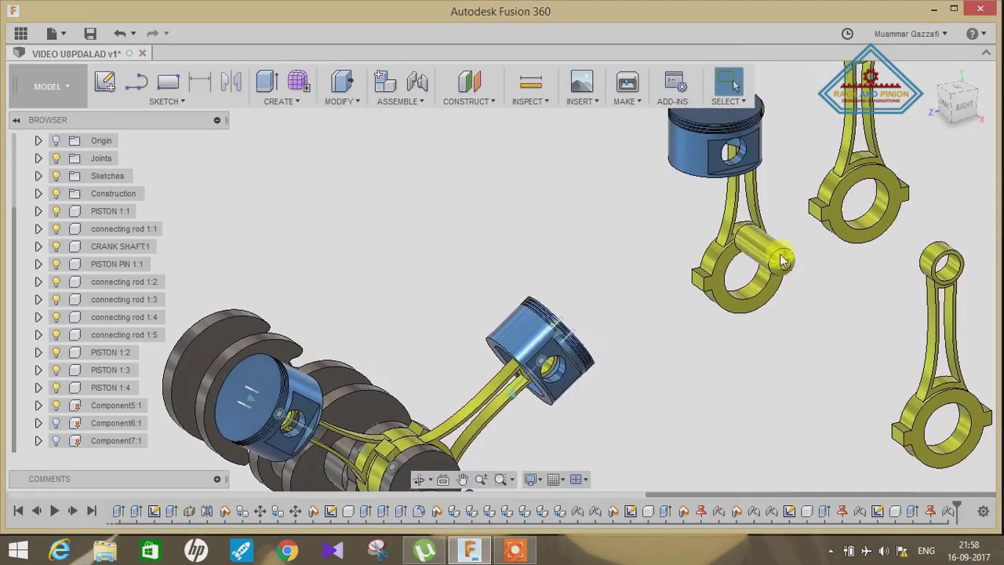
{"action": "left_click", "coordinate": [120, 267]}
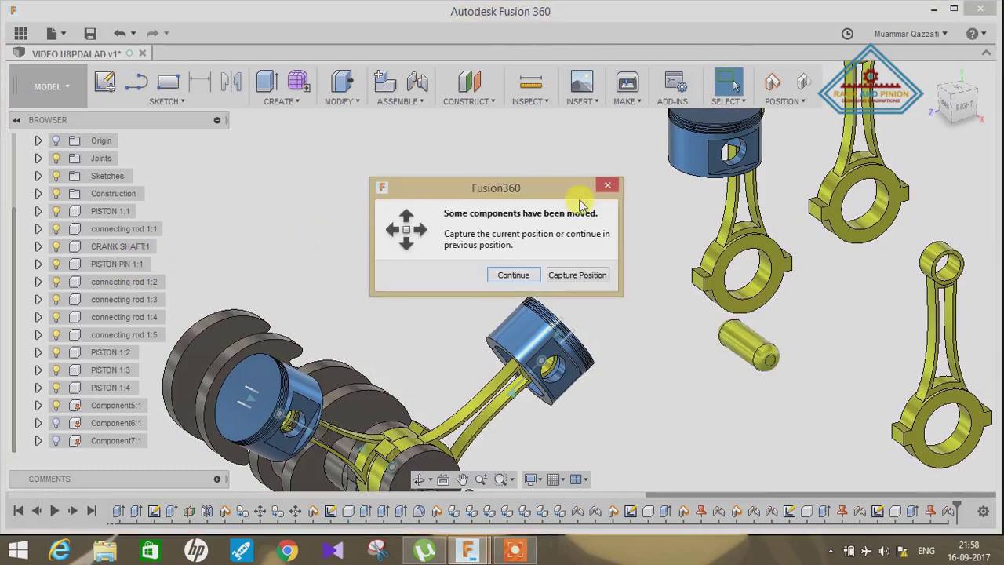
Move the piston pin into open space above the angled piston.
{"action": "left_click", "coordinate": [511, 276]}
{"action": "key", "text": "m"}
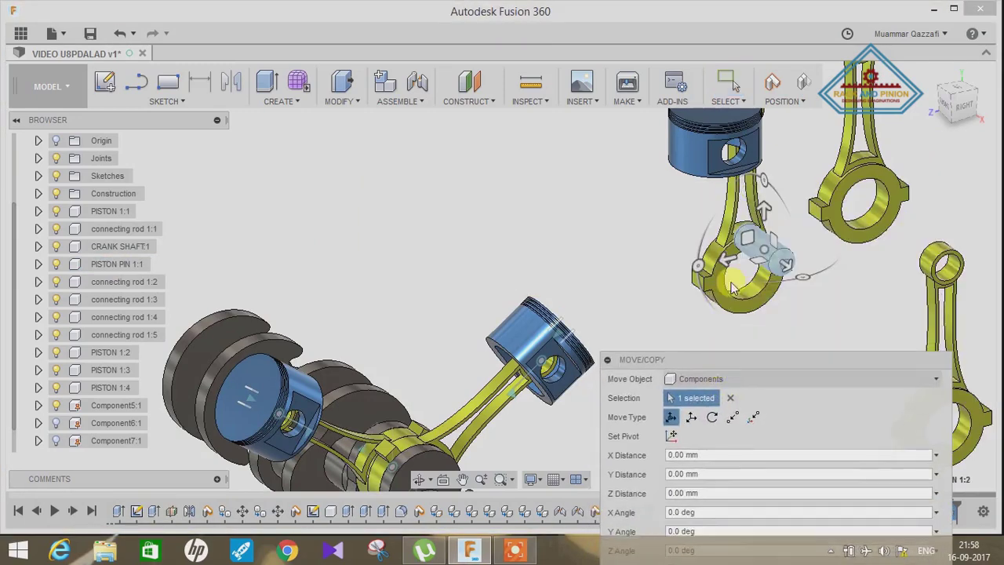
{"action": "left_click_drag", "start_coordinate": [765, 245], "coordinate": [553, 222]}
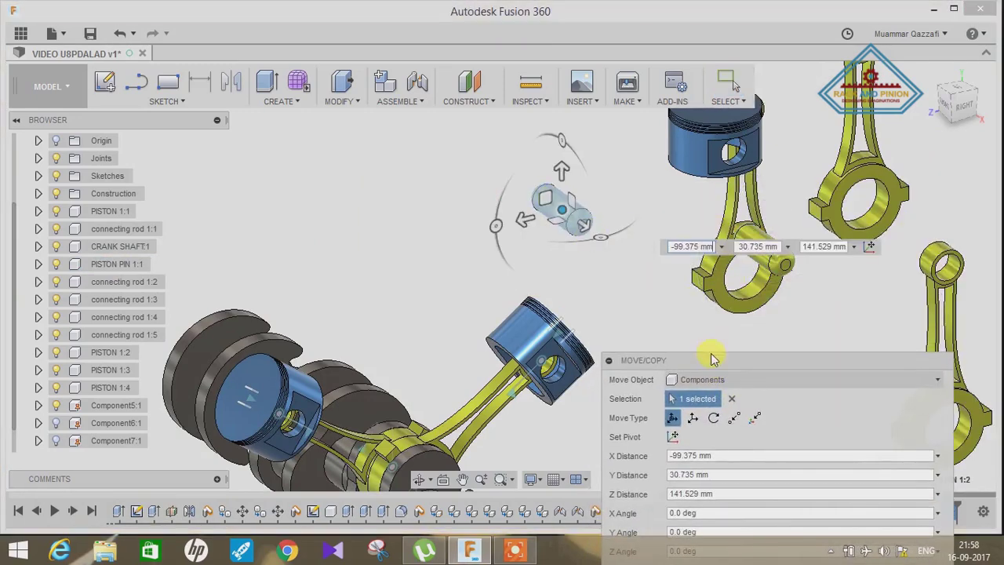
{"action": "left_click_drag", "start_coordinate": [712, 360], "coordinate": [649, 169]}
{"action": "left_click", "coordinate": [801, 417]}
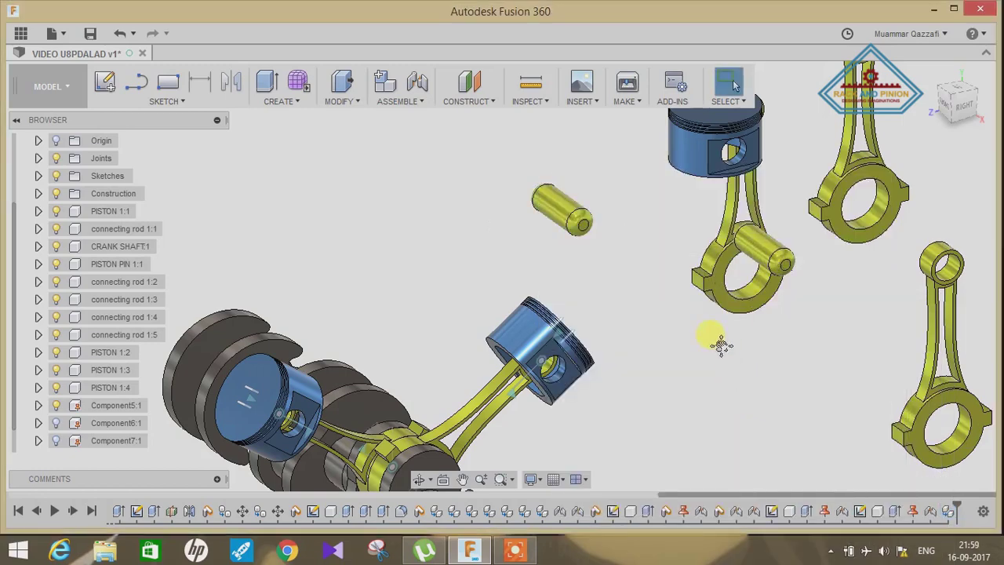
{"action": "mouse_move", "coordinate": [720, 345]}
{"action": "middle_mouse_down", "text": "shift"}
{"action": "mouse_move", "coordinate": [688, 340]}
{"action": "mouse_move", "coordinate": [670, 298]}
{"action": "middle_mouse_up", "text": "shift"}
Start a joint (J) between the piston pin and the piston's pin bore.
{"action": "key", "text": "j"}
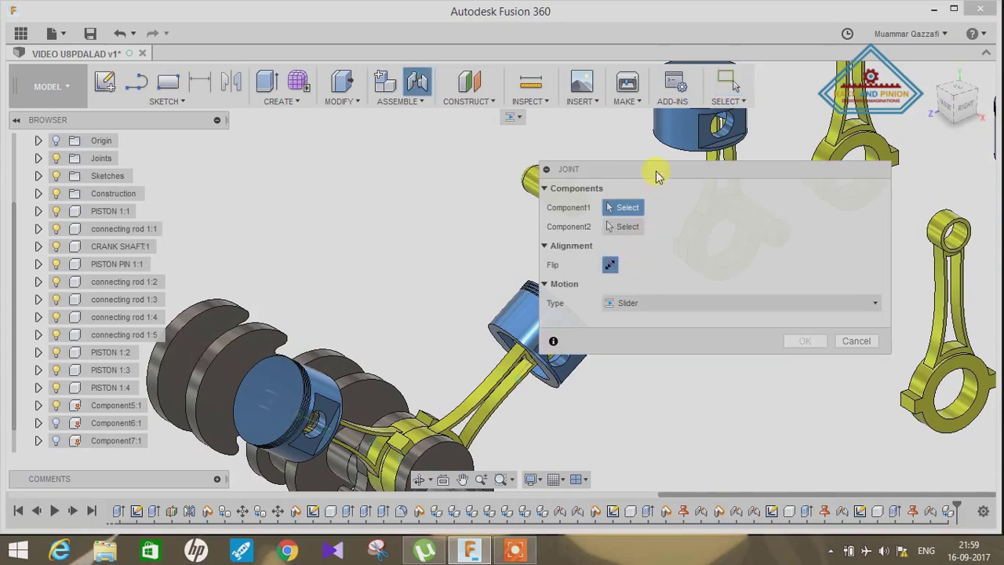
{"action": "left_click_drag", "start_coordinate": [657, 176], "coordinate": [750, 306]}
{"action": "scroll", "coordinate": [561, 174], "scroll_direction": "up", "scroll_amount": 2}
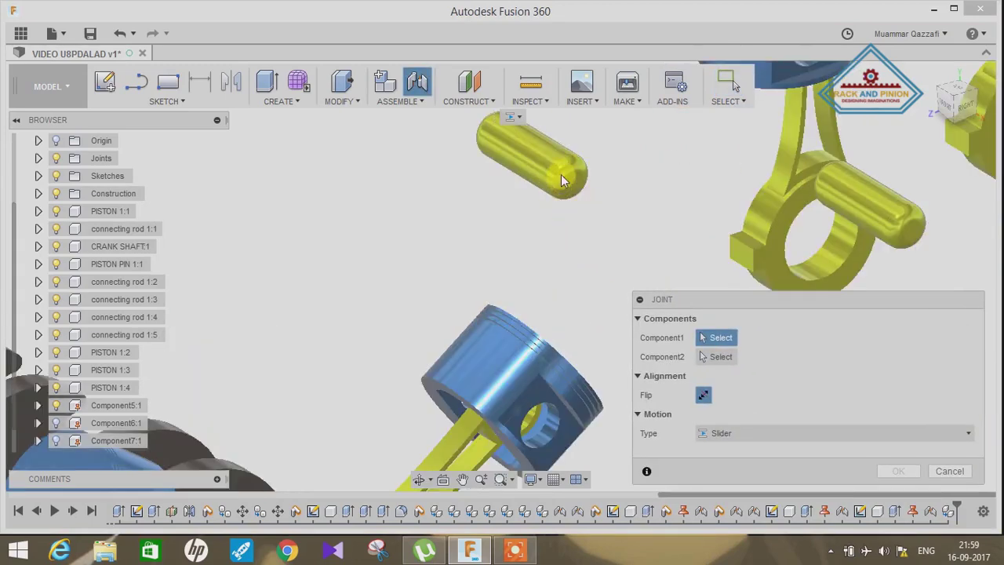
{"action": "left_click", "coordinate": [556, 160]}
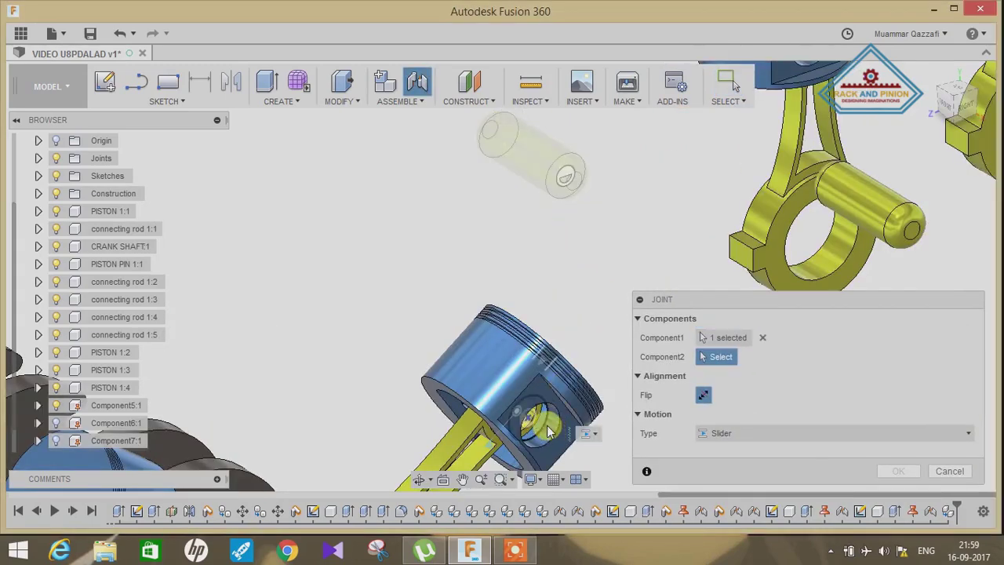
{"action": "left_click", "coordinate": [549, 433]}
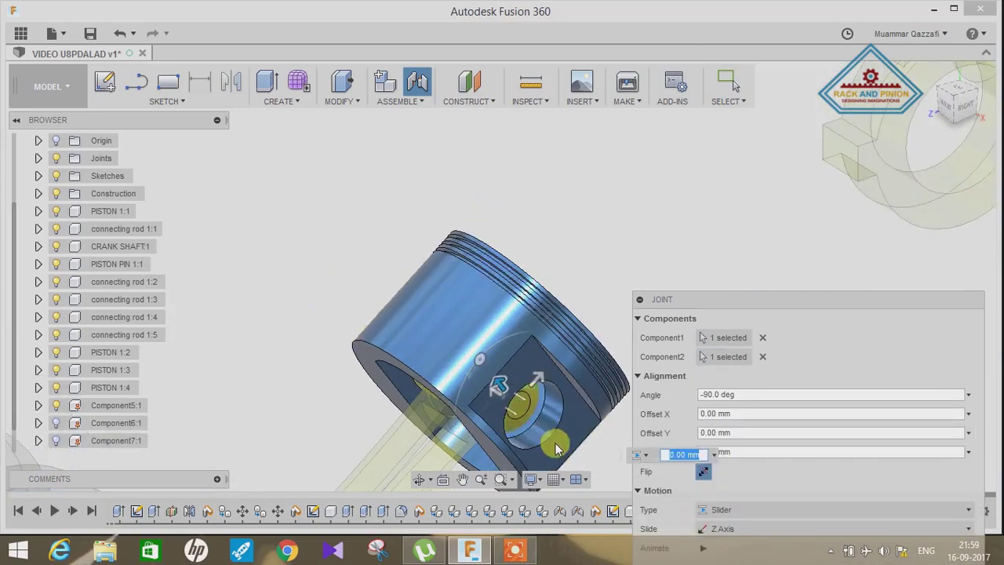
{"action": "left_click_drag", "start_coordinate": [773, 299], "coordinate": [751, 179]}
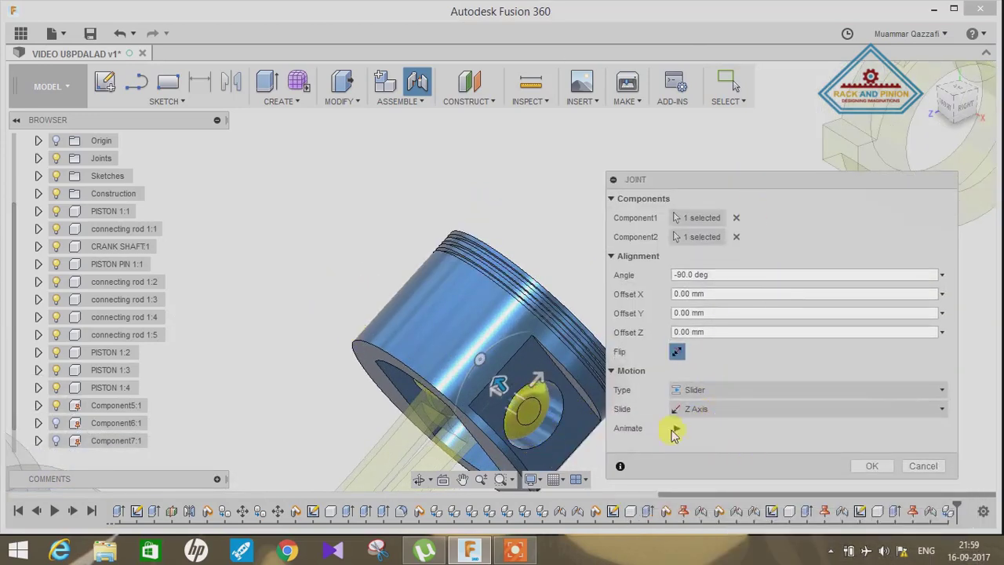
Set the joint type to Rigid and slide the pin into the piston.
{"action": "left_click", "coordinate": [734, 395]}
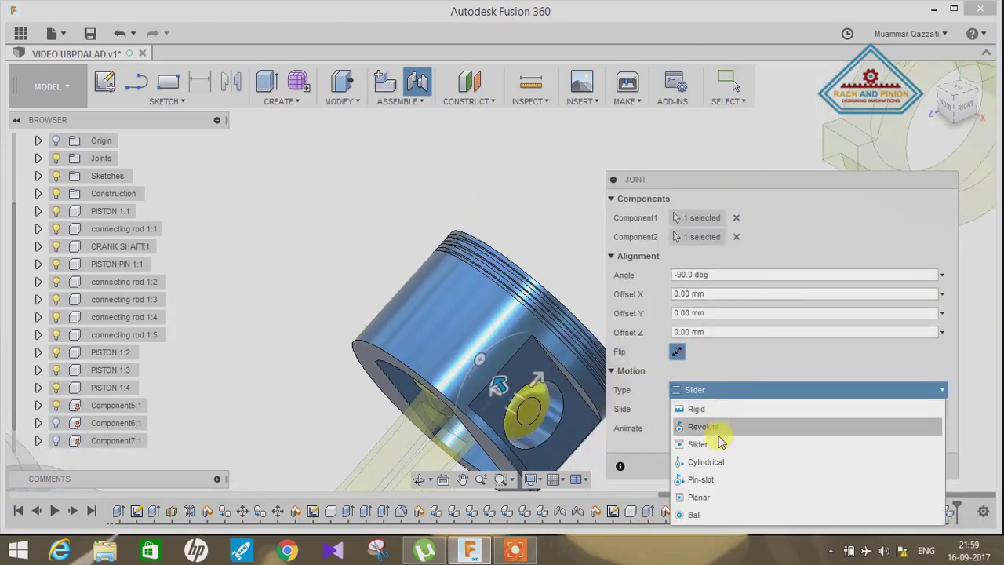
{"action": "left_click", "coordinate": [622, 411]}
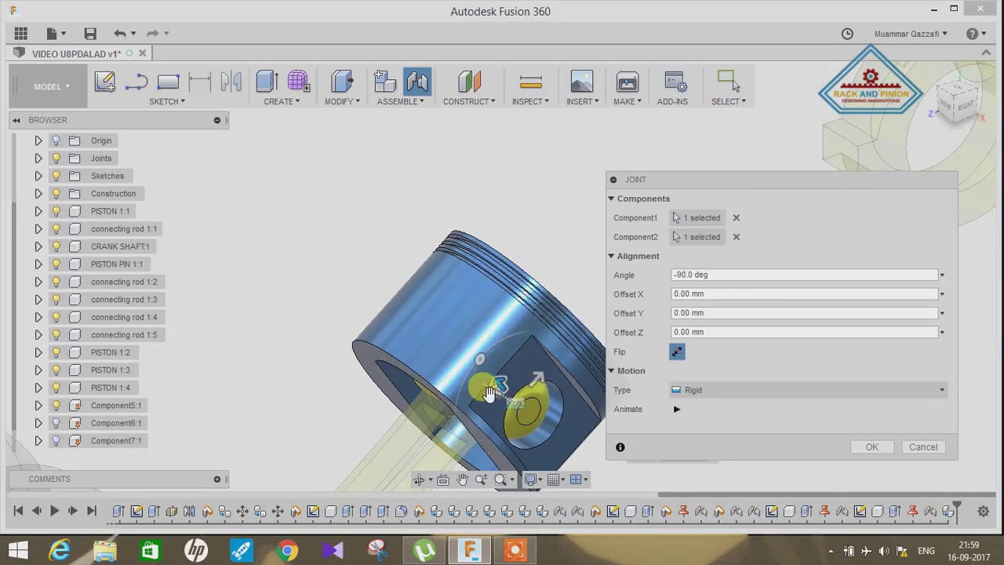
{"action": "scroll", "coordinate": [374, 328], "scroll_direction": "up", "scroll_amount": 2}
{"action": "scroll", "coordinate": [374, 328], "scroll_direction": "up", "scroll_amount": 2}
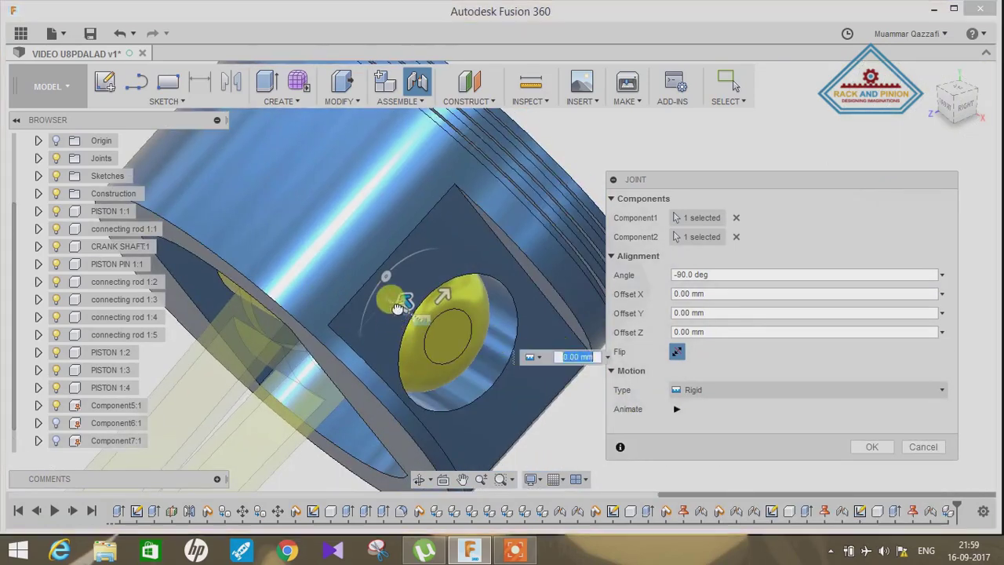
{"action": "left_click_drag", "start_coordinate": [432, 341], "coordinate": [437, 350]}
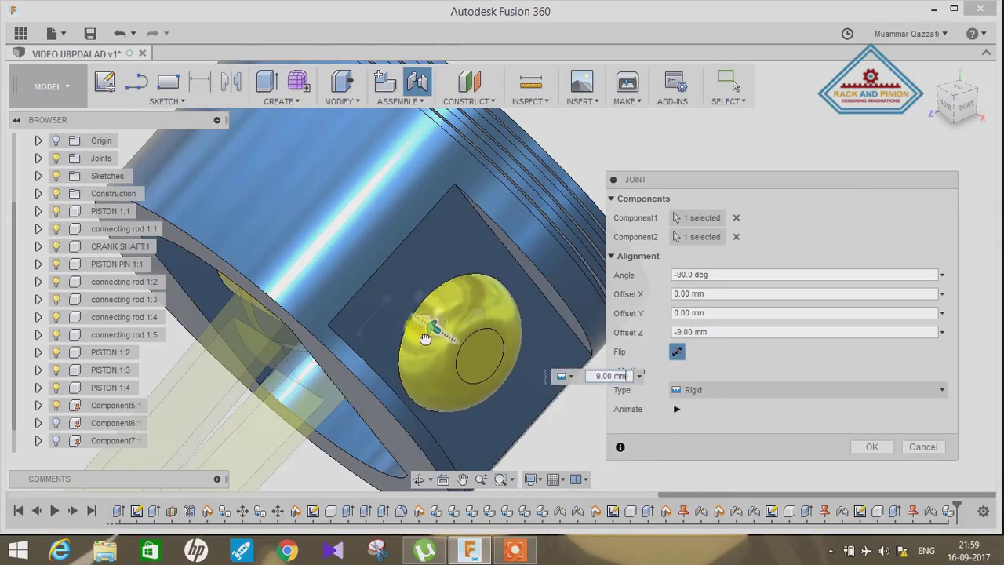
{"action": "mouse_move", "coordinate": [431, 349]}
{"action": "middle_mouse_down", "text": "shift"}
{"action": "mouse_move", "coordinate": [511, 347]}
{"action": "mouse_move", "coordinate": [520, 366]}
{"action": "mouse_move", "coordinate": [470, 377]}
{"action": "mouse_move", "coordinate": [477, 384]}
{"action": "mouse_move", "coordinate": [398, 339]}
{"action": "mouse_move", "coordinate": [411, 359]}
{"action": "mouse_move", "coordinate": [348, 348]}
{"action": "mouse_move", "coordinate": [358, 330]}
{"action": "mouse_move", "coordinate": [392, 359]}
{"action": "middle_mouse_up", "text": "shift"}
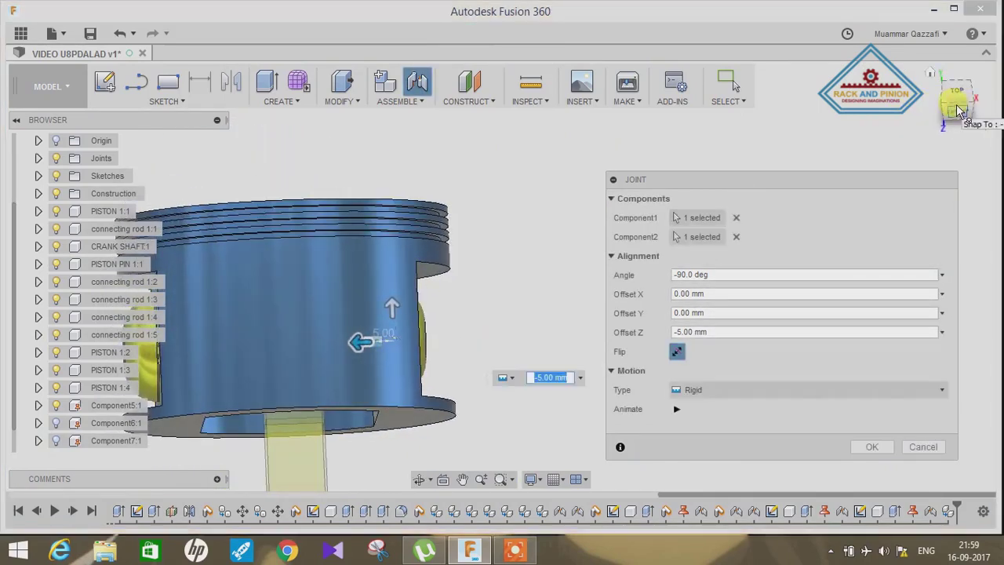
From the front view, set the pin's Z offset to -8.00 mm and confirm the rigid joint.
{"action": "left_click", "coordinate": [959, 109]}
{"action": "scroll", "coordinate": [513, 343], "scroll_direction": "up", "scroll_amount": 3}
{"action": "scroll", "coordinate": [440, 348], "scroll_direction": "up", "scroll_amount": 2}
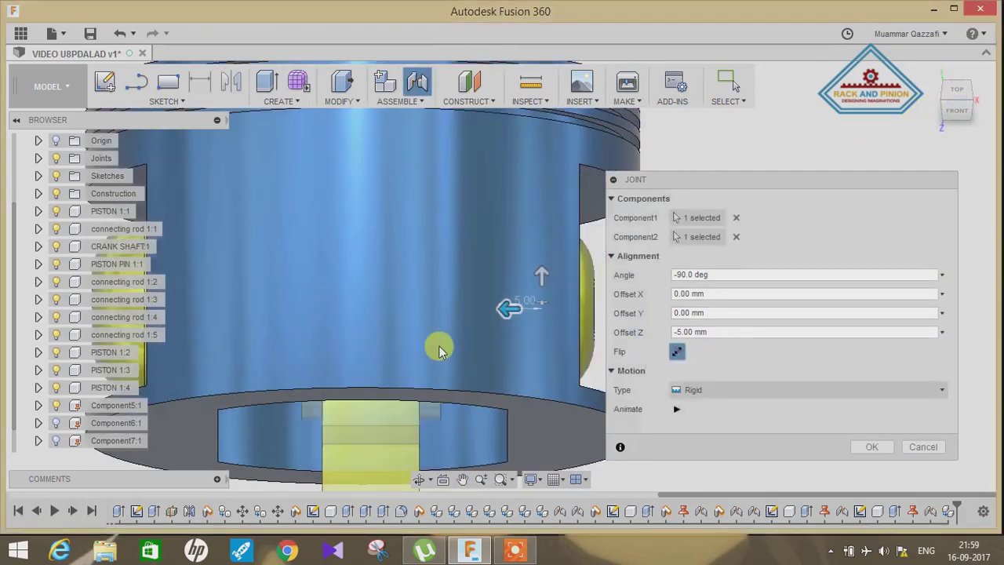
{"action": "scroll", "coordinate": [439, 348], "scroll_direction": "down", "scroll_amount": 3}
{"action": "mouse_move", "coordinate": [504, 309]}
{"action": "left_mouse_down"}
{"action": "mouse_move", "coordinate": [508, 318]}
{"action": "mouse_move", "coordinate": [408, 343]}
{"action": "left_mouse_up"}
{"action": "scroll", "coordinate": [504, 321], "scroll_direction": "up", "scroll_amount": 2}
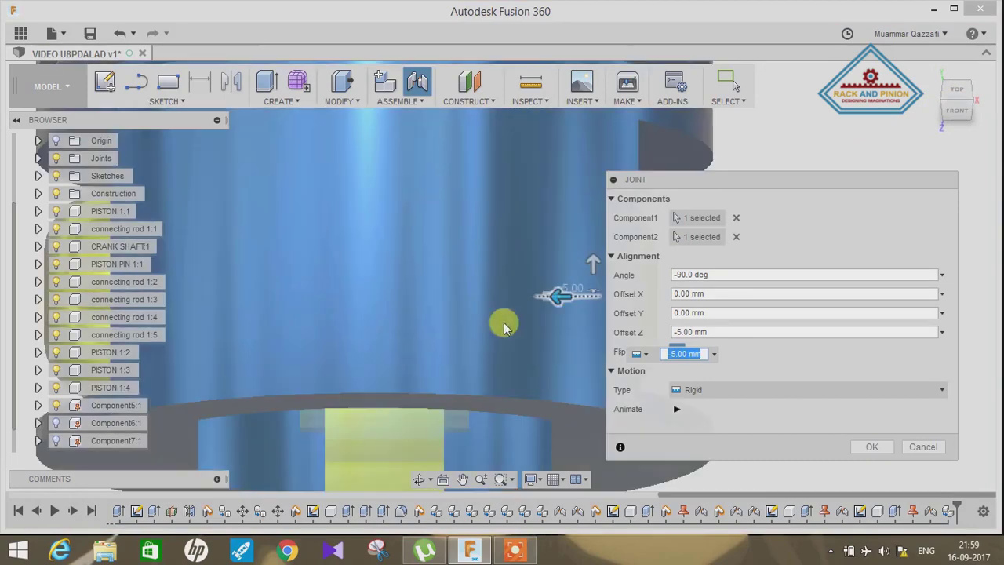
{"action": "scroll", "coordinate": [559, 294], "scroll_direction": "up", "scroll_amount": 2}
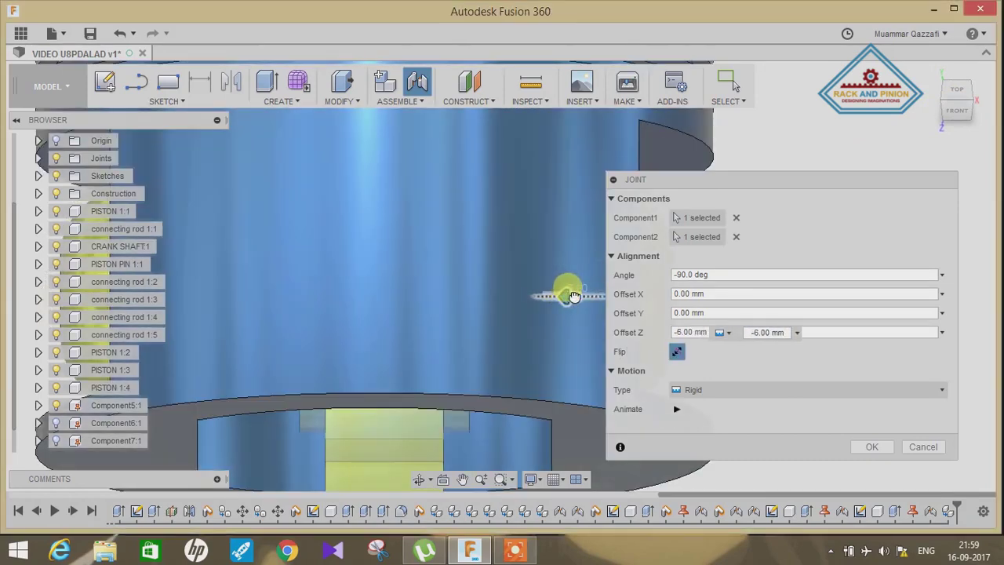
{"action": "left_click_drag", "start_coordinate": [582, 296], "coordinate": [584, 296]}
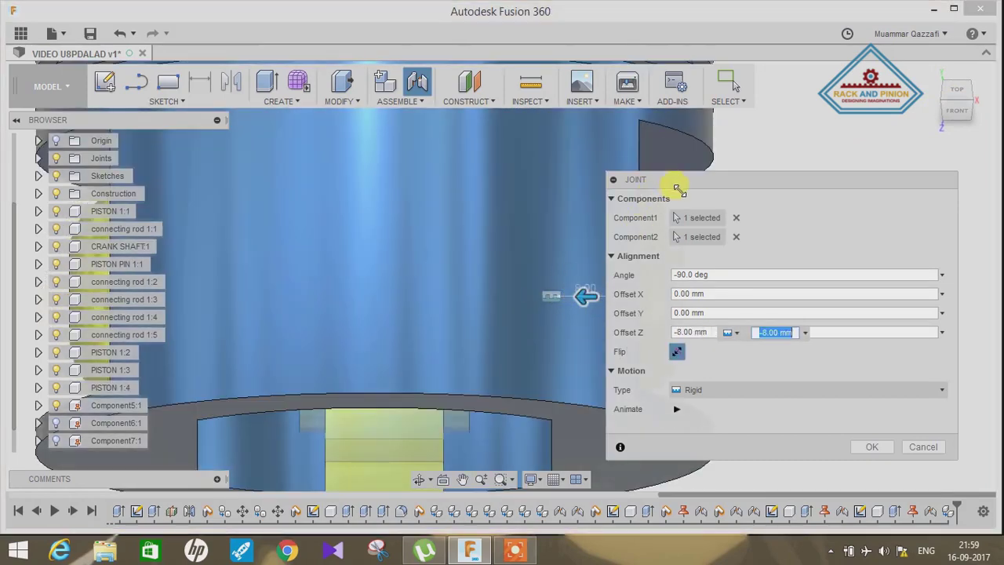
{"action": "left_click_drag", "start_coordinate": [743, 182], "coordinate": [613, 139]}
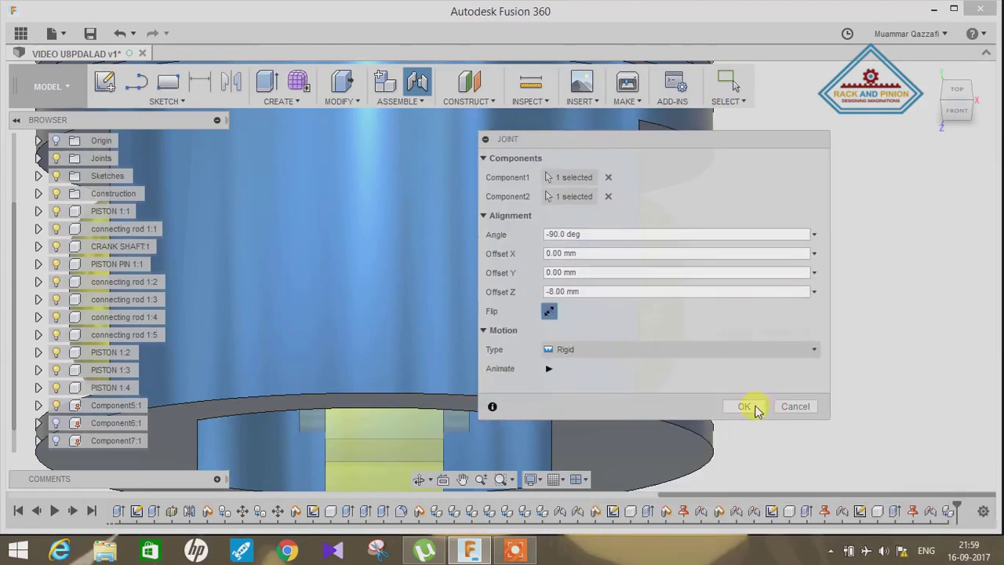
{"action": "left_click", "coordinate": [745, 408]}
{"action": "scroll", "coordinate": [855, 220], "scroll_direction": "down", "scroll_amount": 5}
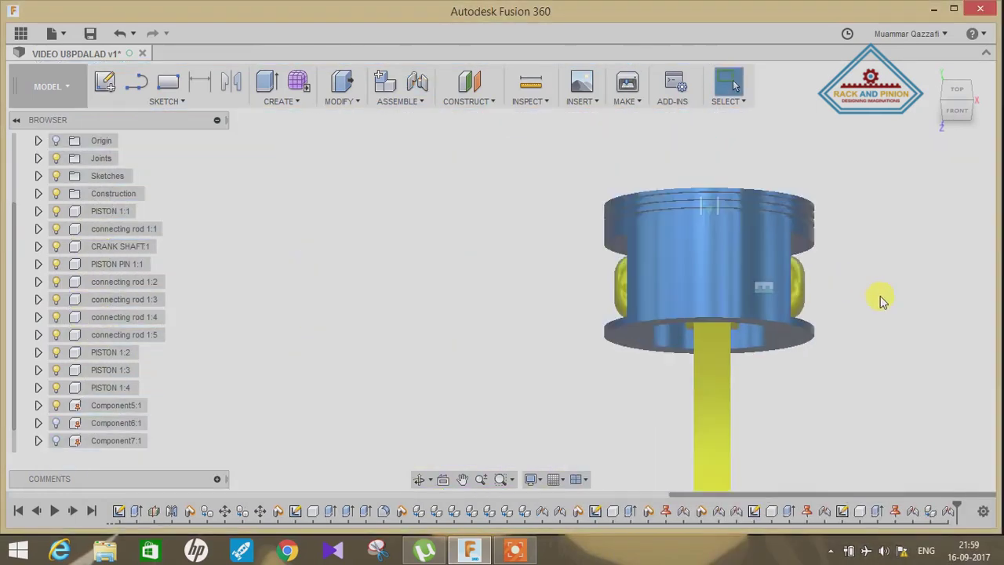
Start a new joint for the second piston pin and its piston.
{"action": "mouse_move", "coordinate": [878, 298]}
{"action": "middle_mouse_down", "text": "shift"}
{"action": "mouse_move", "coordinate": [888, 227]}
{"action": "mouse_move", "coordinate": [870, 345]}
{"action": "middle_mouse_up", "text": "shift"}
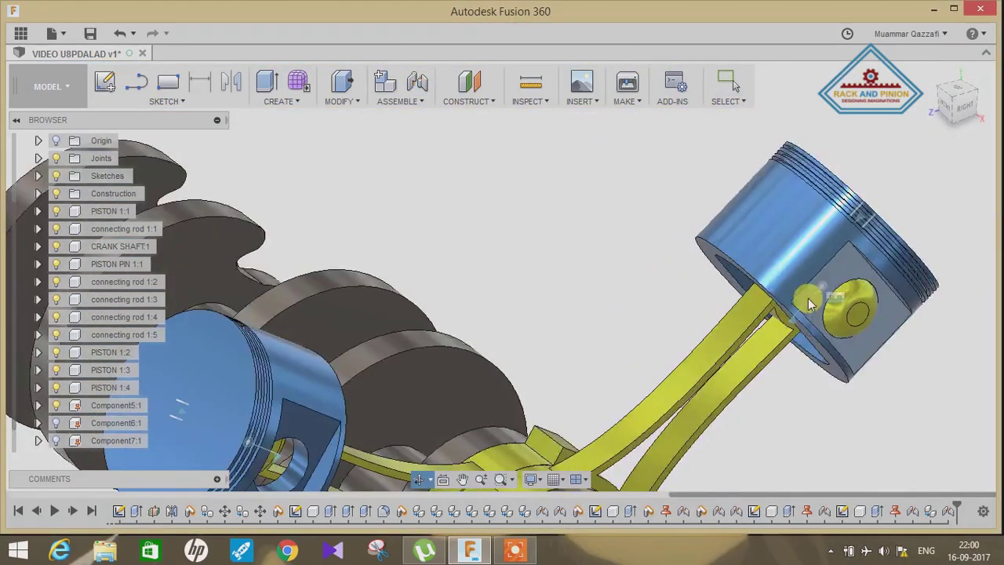
{"action": "scroll", "coordinate": [870, 347], "scroll_direction": "down", "scroll_amount": 5}
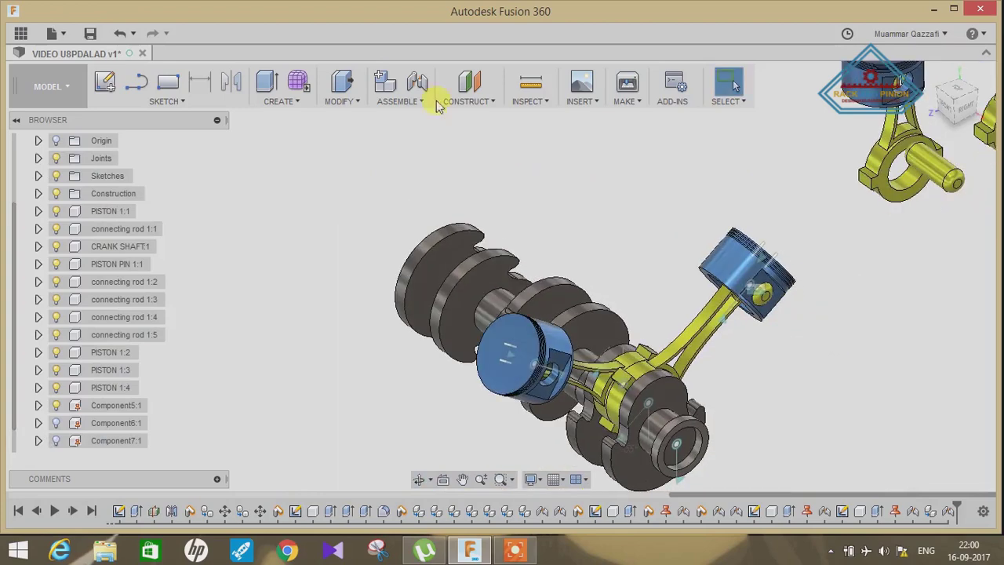
{"action": "left_click", "coordinate": [417, 82]}
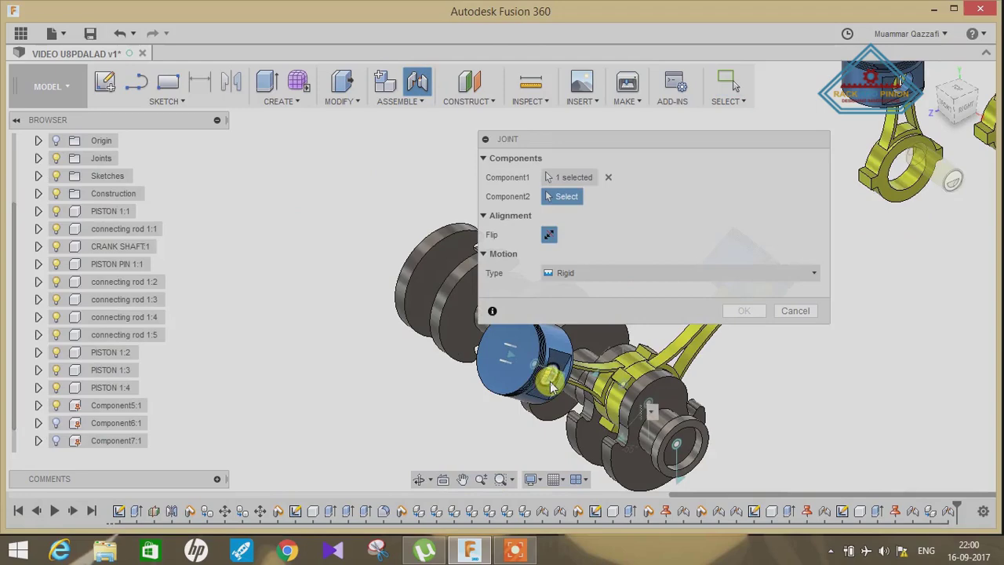
{"action": "left_click_drag", "start_coordinate": [687, 138], "coordinate": [208, 140]}
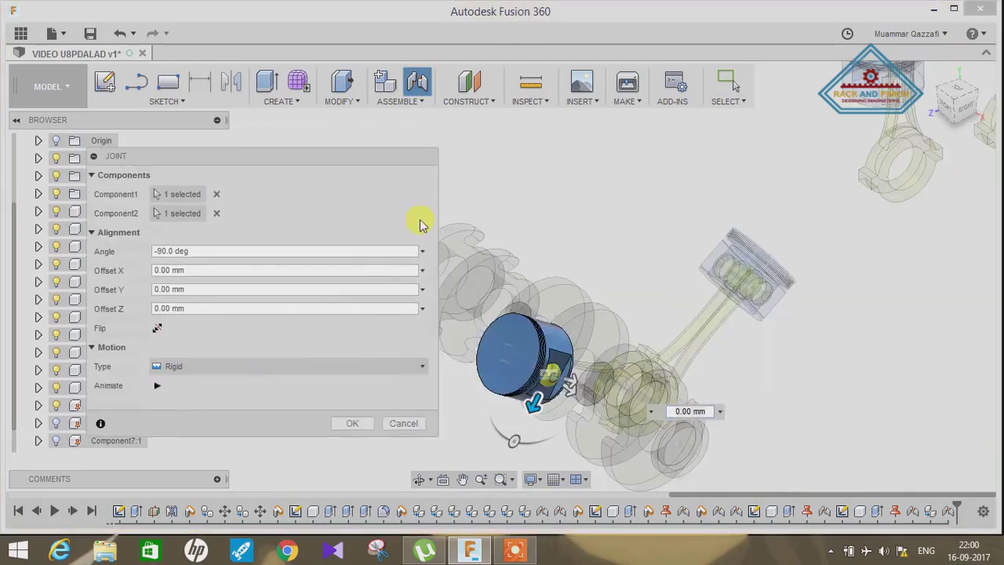
{"action": "mouse_move", "coordinate": [419, 222]}
{"action": "middle_mouse_down", "text": "shift"}
{"action": "mouse_move", "coordinate": [598, 346]}
{"action": "mouse_move", "coordinate": [893, 137]}
{"action": "middle_mouse_up", "text": "shift"}
{"action": "scroll", "coordinate": [784, 204], "scroll_direction": "up", "scroll_amount": 8}
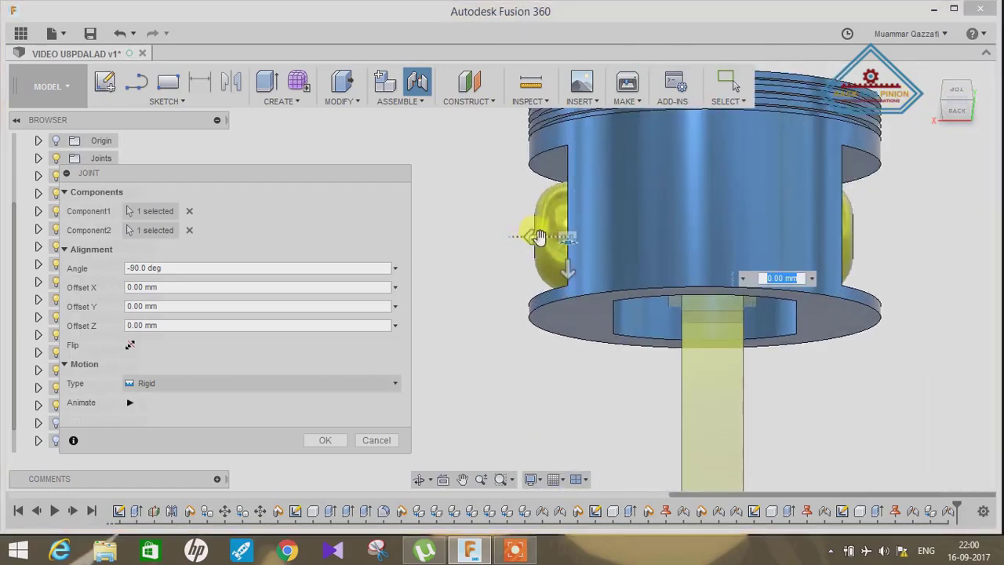
Slide the pin to a -3.00 mm Z offset and confirm the joint.
{"action": "left_click_drag", "start_coordinate": [539, 236], "coordinate": [553, 236]}
{"action": "scroll", "coordinate": [549, 235], "scroll_direction": "up", "scroll_amount": 2}
{"action": "scroll", "coordinate": [570, 229], "scroll_direction": "up", "scroll_amount": 2}
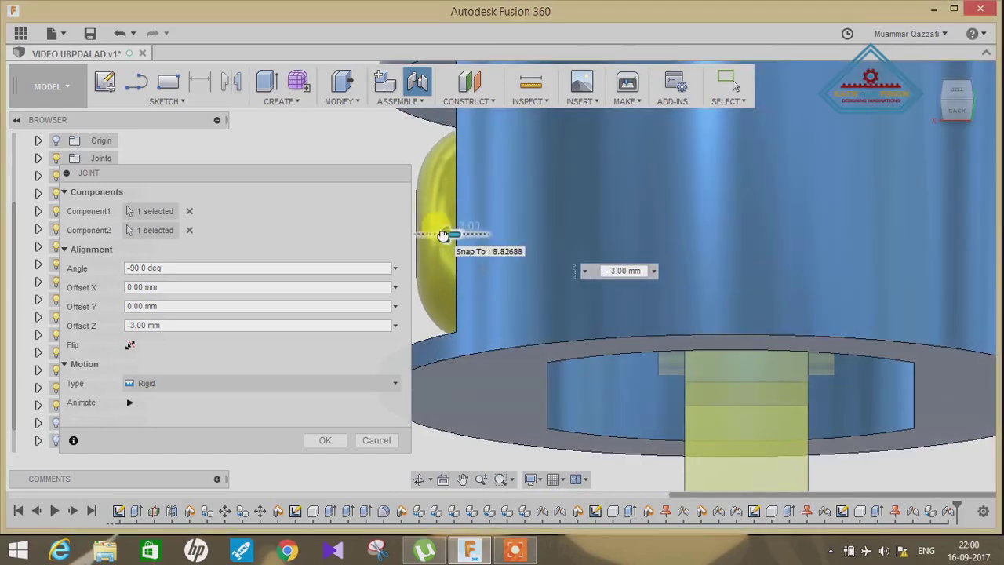
{"action": "scroll", "coordinate": [549, 227], "scroll_direction": "down", "scroll_amount": 3}
{"action": "left_click", "coordinate": [325, 440]}
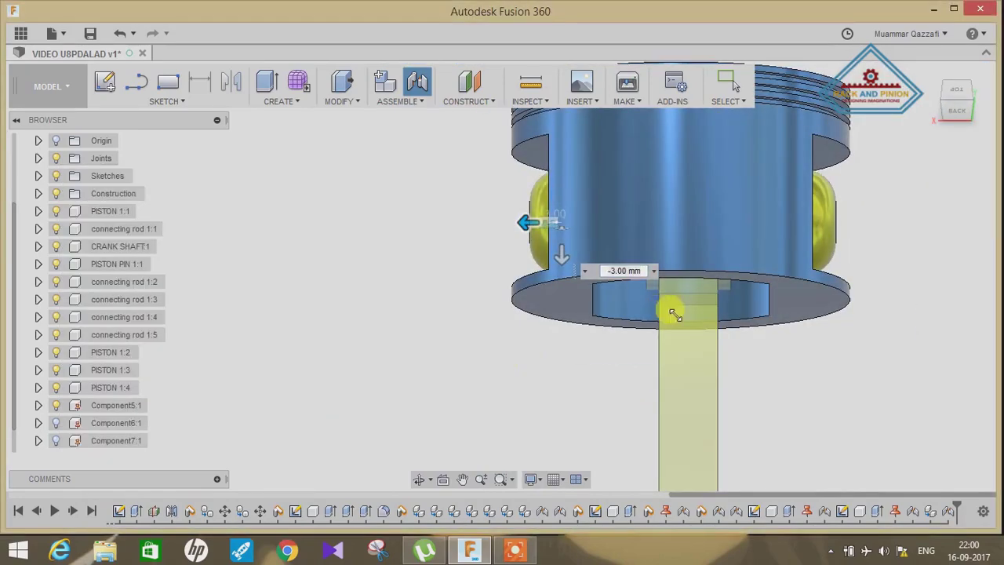
{"action": "scroll", "coordinate": [852, 281], "scroll_direction": "down", "scroll_amount": 2}
{"action": "middle_click_drag", "start_coordinate": [878, 291], "coordinate": [789, 238], "text": "shift"}
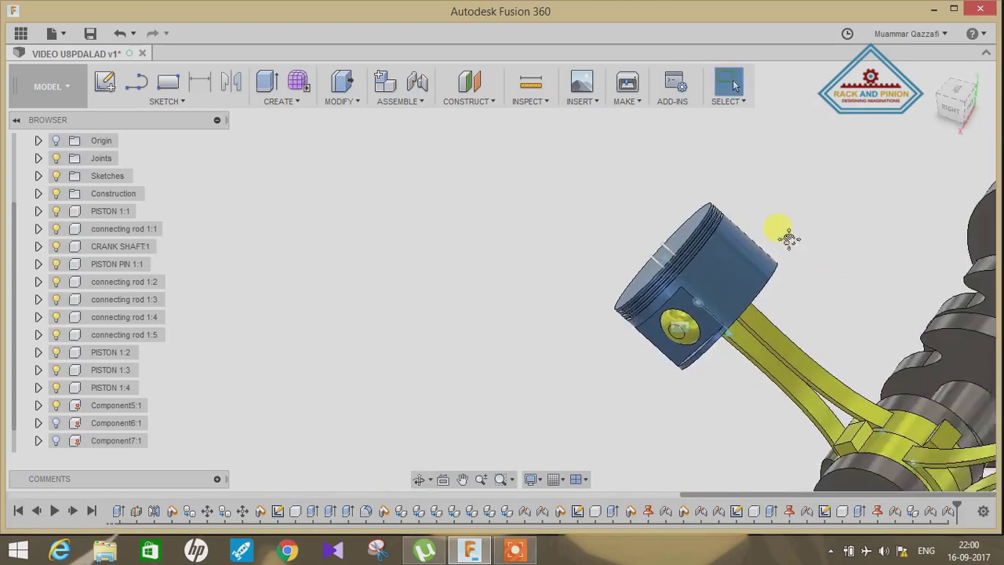
{"action": "scroll", "coordinate": [788, 238], "scroll_direction": "down", "scroll_amount": 3}
Expand the Joints list in the browser to find the crankshaft joint.
{"action": "mouse_move", "coordinate": [667, 213]}
{"action": "middle_mouse_down", "text": "shift"}
{"action": "mouse_move", "coordinate": [667, 175]}
{"action": "mouse_move", "coordinate": [928, 150]}
{"action": "mouse_move", "coordinate": [476, 306]}
{"action": "middle_mouse_up", "text": "shift"}
{"action": "scroll", "coordinate": [75, 233], "scroll_direction": "up", "scroll_amount": 1}
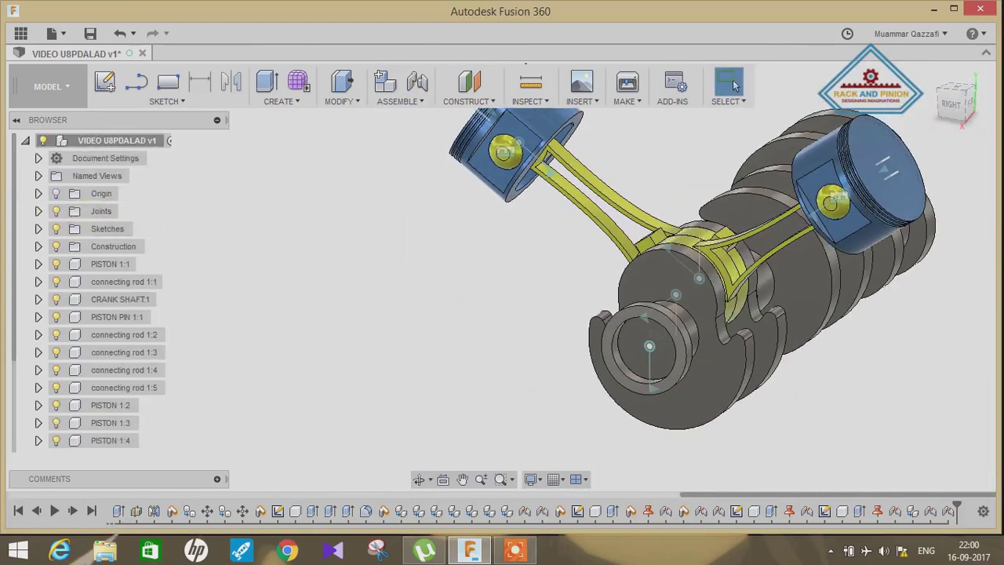
{"action": "left_click", "coordinate": [38, 211]}
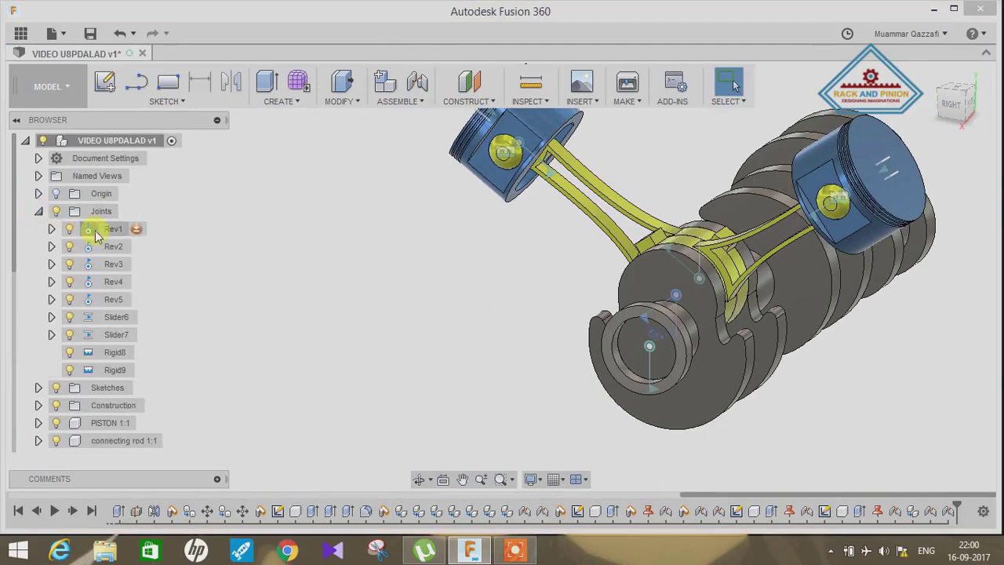
{"action": "right_click", "coordinate": [101, 237]}
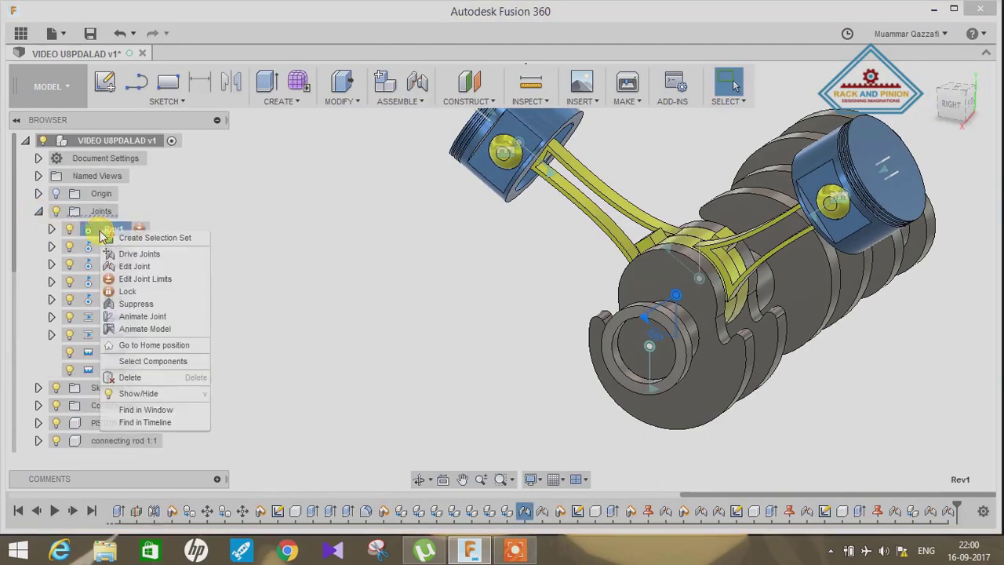
{"action": "left_click", "coordinate": [673, 357]}
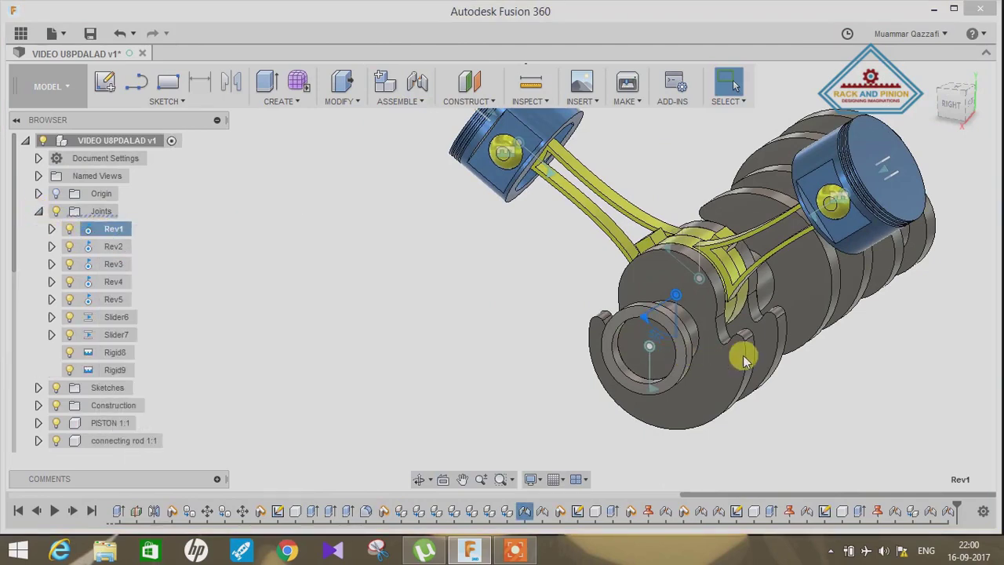
Animate the Rev3 joint from its right-click menu.
{"action": "mouse_move", "coordinate": [858, 366]}
{"action": "middle_mouse_down", "text": "shift"}
{"action": "mouse_move", "coordinate": [908, 369]}
{"action": "mouse_move", "coordinate": [726, 296]}
{"action": "middle_mouse_up", "text": "shift"}
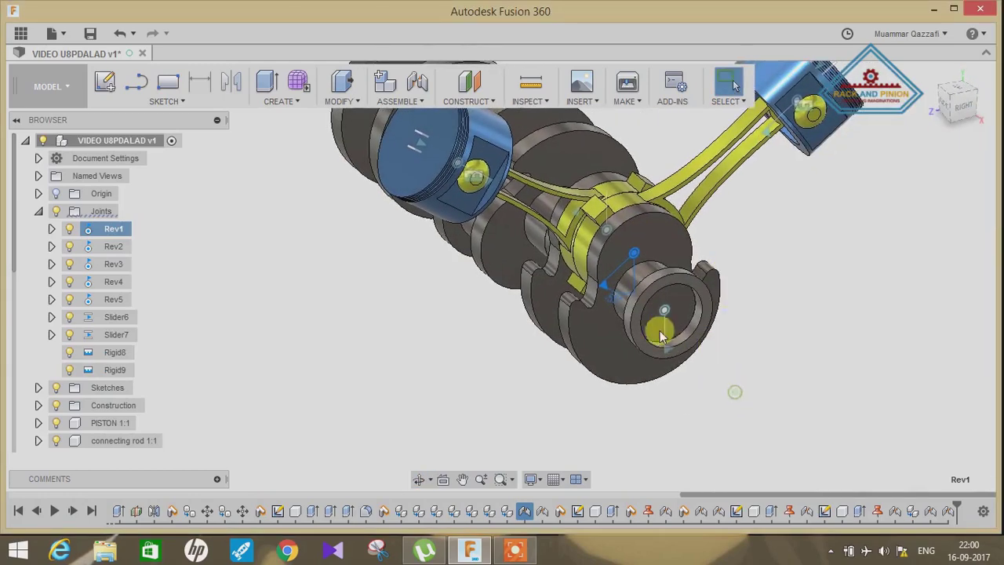
{"action": "double_click", "coordinate": [113, 265]}
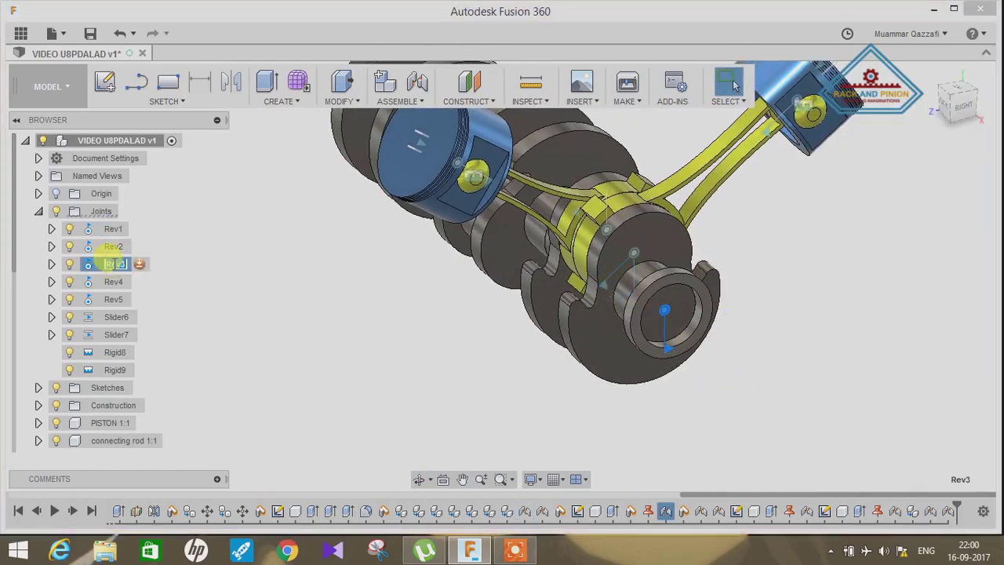
{"action": "key", "text": "Escape"}
{"action": "right_click", "coordinate": [114, 269]}
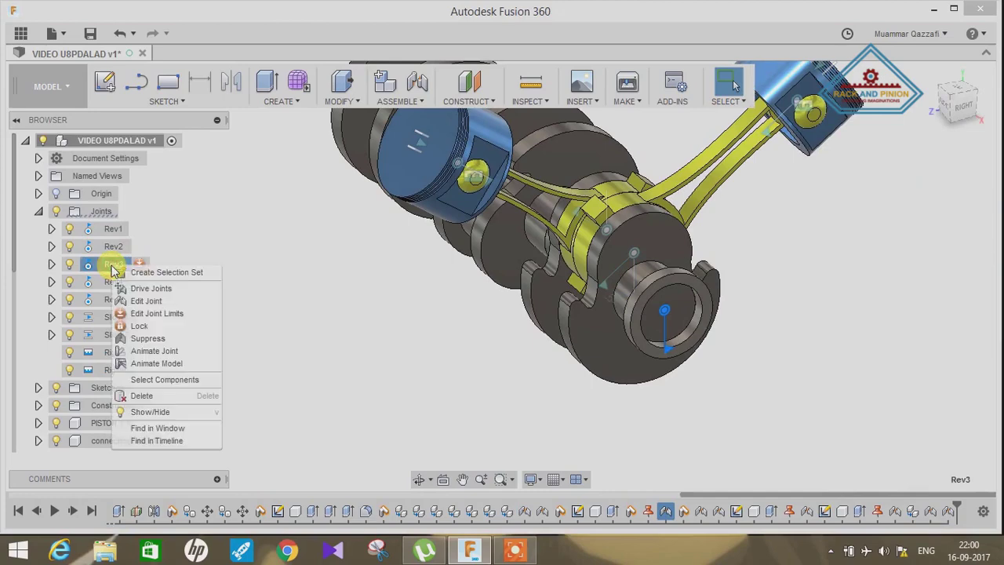
{"action": "left_click", "coordinate": [161, 363]}
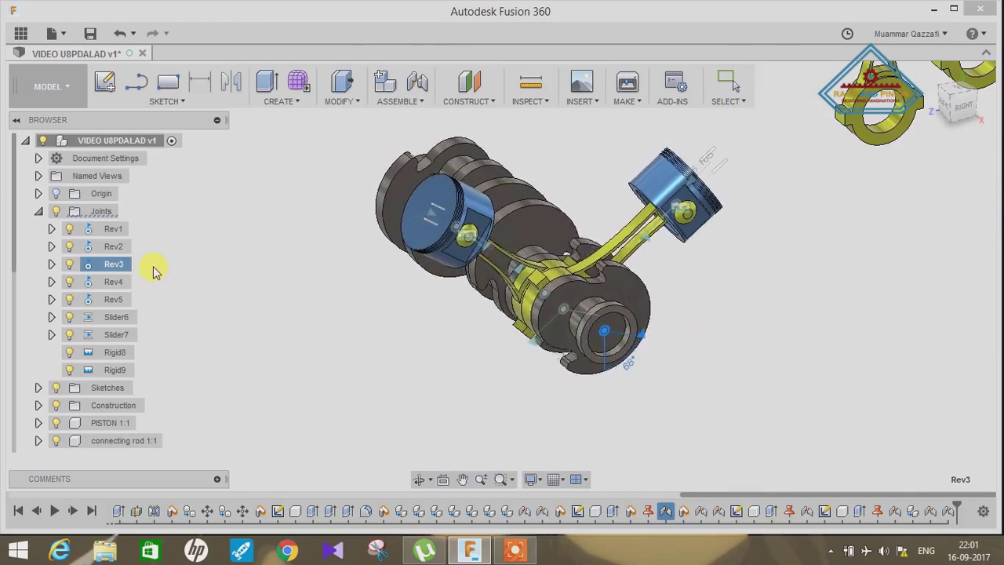
Orbit around the assembly to watch the pistons and rods cycle with the crankshaft.
{"action": "left_click", "coordinate": [964, 109]}
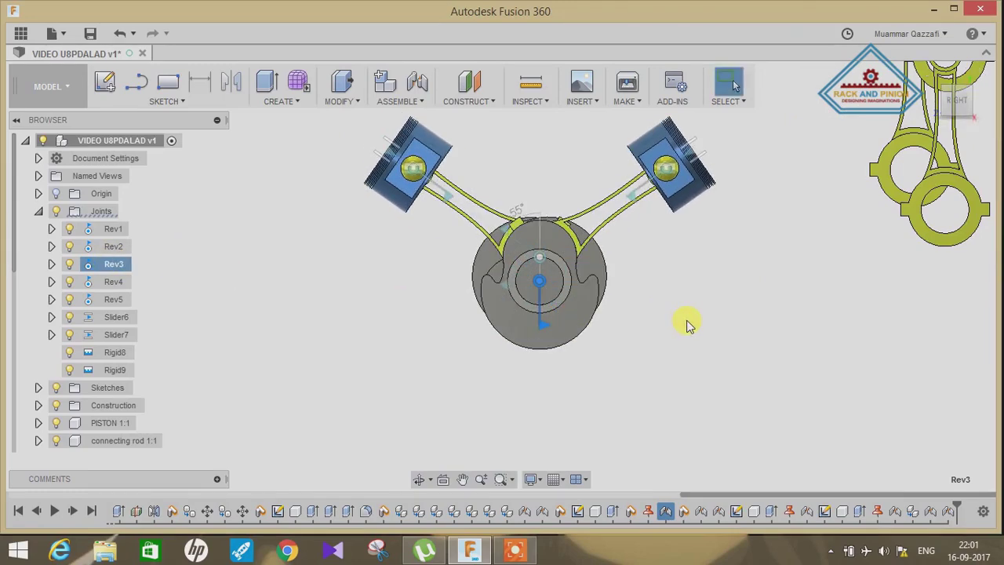
{"action": "middle_click_drag", "start_coordinate": [687, 324], "coordinate": [756, 129], "text": "shift"}
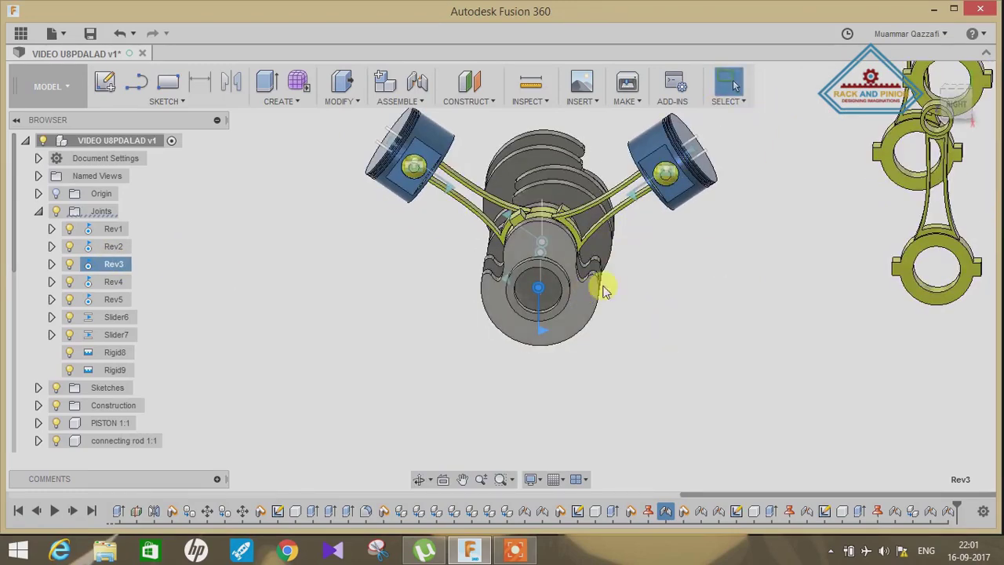
{"action": "mouse_move", "coordinate": [794, 234]}
{"action": "middle_mouse_down", "text": "shift"}
{"action": "mouse_move", "coordinate": [807, 225]}
{"action": "mouse_move", "coordinate": [612, 283]}
{"action": "middle_mouse_up", "text": "shift"}
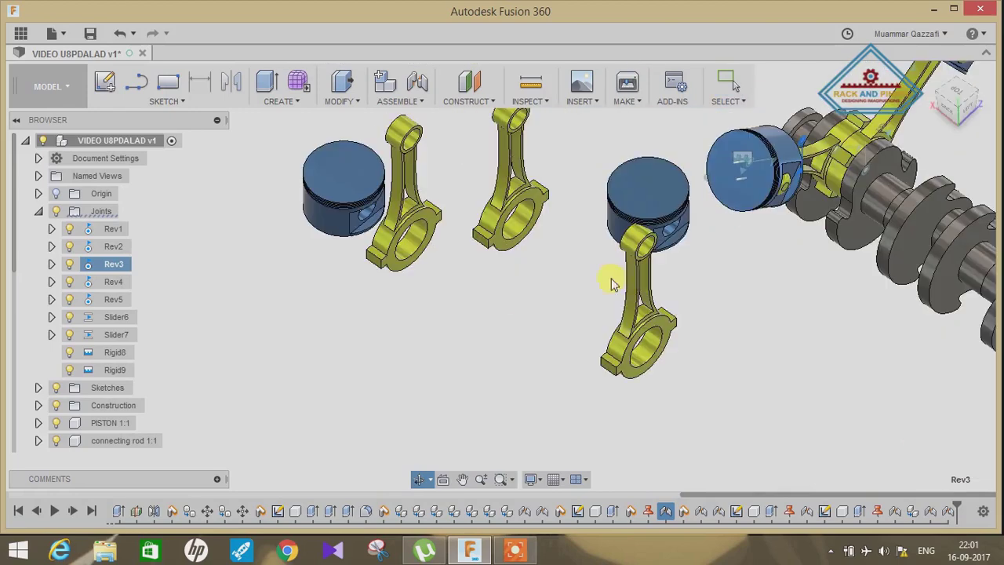
{"action": "mouse_move", "coordinate": [808, 283]}
{"action": "middle_mouse_down", "text": "shift"}
{"action": "mouse_move", "coordinate": [638, 291]}
{"action": "mouse_move", "coordinate": [617, 269]}
{"action": "mouse_move", "coordinate": [902, 342]}
{"action": "middle_mouse_up", "text": "shift"}
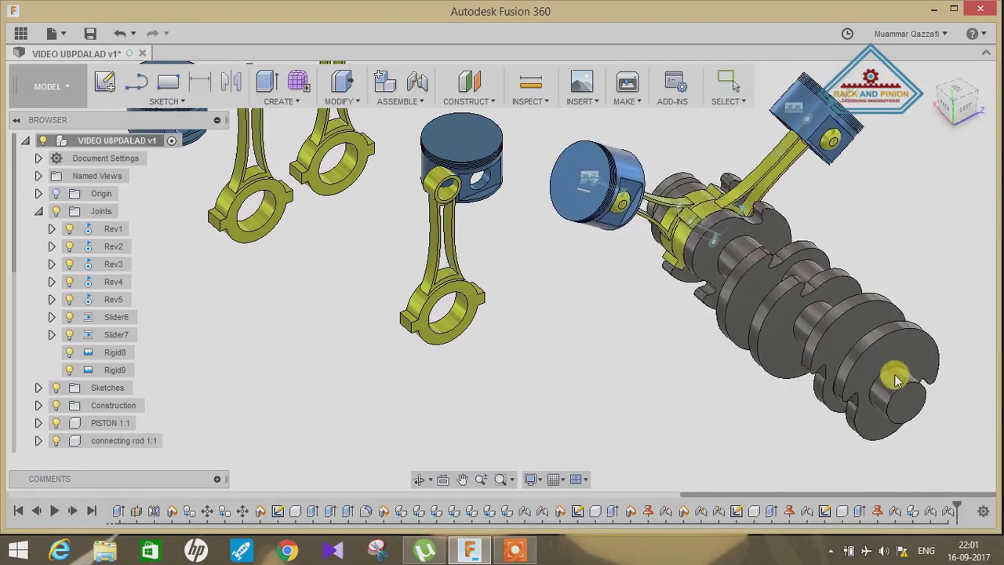
Stop the animation, view from the left, and drag the crankshaft to a new position.
{"action": "key", "text": "Escape"}
{"action": "left_click", "coordinate": [972, 114]}
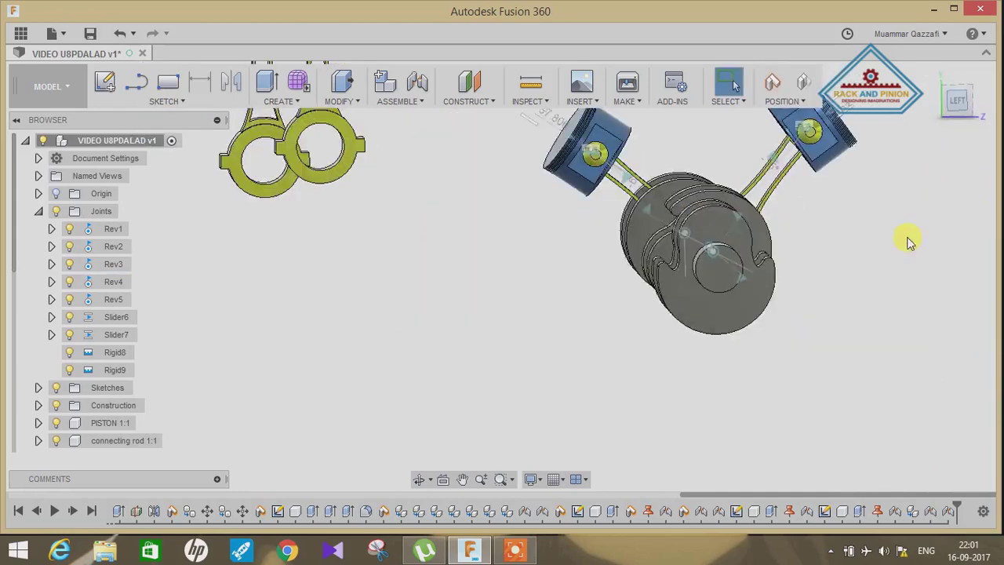
{"action": "mouse_move", "coordinate": [733, 257]}
{"action": "left_mouse_down"}
{"action": "mouse_move", "coordinate": [723, 224]}
{"action": "mouse_move", "coordinate": [691, 254]}
{"action": "mouse_move", "coordinate": [670, 197]}
{"action": "mouse_move", "coordinate": [721, 236]}
{"action": "left_mouse_up"}
{"action": "middle_click_drag", "start_coordinate": [843, 271], "coordinate": [818, 331]}
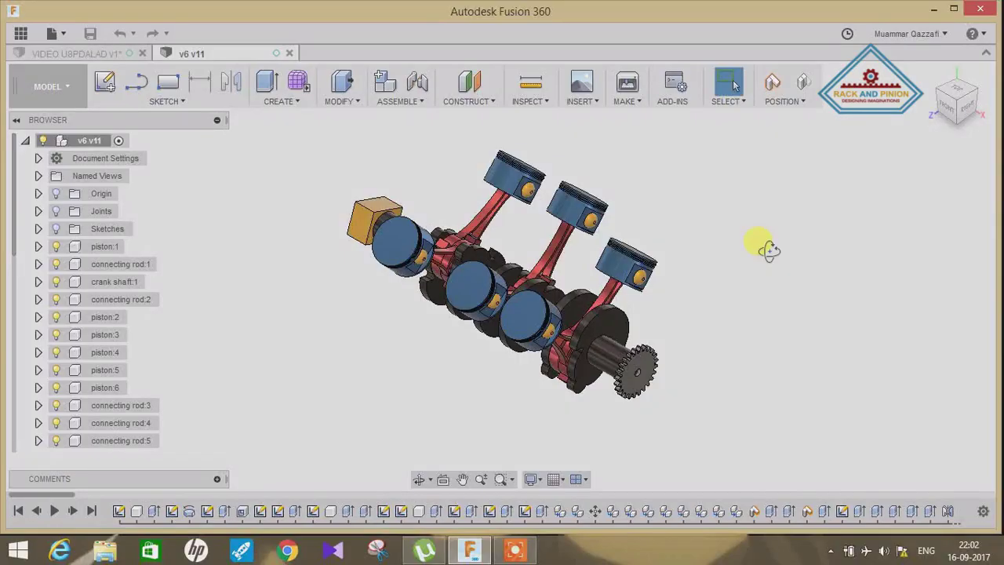
Orbit around the finished v6 v11 engine model.
{"action": "mouse_move", "coordinate": [769, 250]}
{"action": "left_mouse_down"}
{"action": "mouse_move", "coordinate": [910, 220]}
{"action": "mouse_move", "coordinate": [358, 197]}
{"action": "mouse_move", "coordinate": [226, 215]}
{"action": "mouse_move", "coordinate": [313, 265]}
{"action": "mouse_move", "coordinate": [523, 217]}
{"action": "mouse_move", "coordinate": [699, 219]}
{"action": "left_mouse_up"}
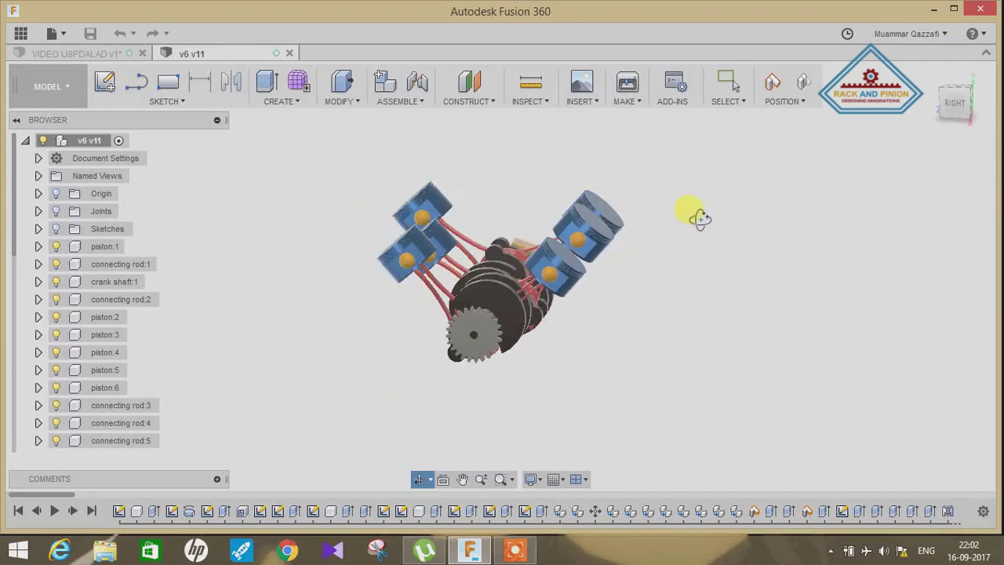
{"action": "left_click", "coordinate": [954, 105]}
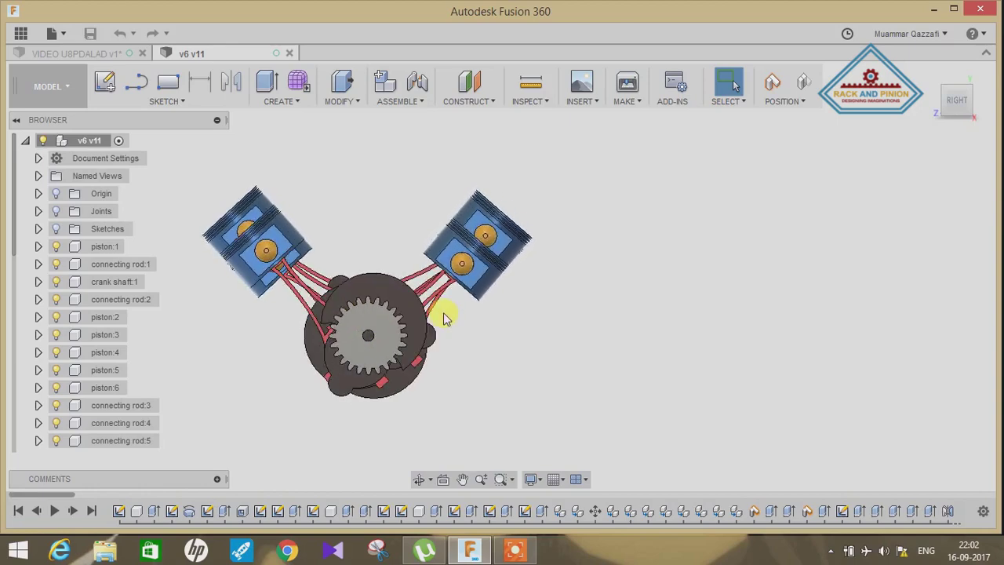
{"action": "middle_click_drag", "start_coordinate": [504, 332], "coordinate": [487, 325], "text": "shift"}
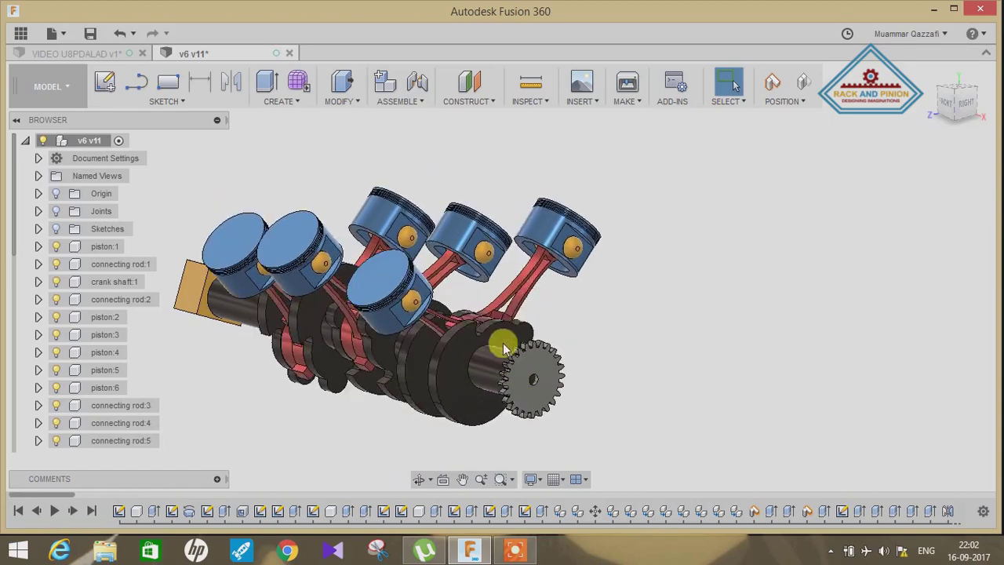
{"action": "mouse_move", "coordinate": [662, 357]}
{"action": "left_mouse_down"}
{"action": "mouse_move", "coordinate": [733, 340]}
{"action": "mouse_move", "coordinate": [811, 347]}
{"action": "mouse_move", "coordinate": [884, 357]}
{"action": "mouse_move", "coordinate": [896, 381]}
{"action": "mouse_move", "coordinate": [829, 410]}
{"action": "mouse_move", "coordinate": [751, 370]}
{"action": "mouse_move", "coordinate": [721, 348]}
{"action": "mouse_move", "coordinate": [733, 280]}
{"action": "mouse_move", "coordinate": [785, 298]}
{"action": "mouse_move", "coordinate": [847, 358]}
{"action": "mouse_move", "coordinate": [768, 376]}
{"action": "mouse_move", "coordinate": [769, 387]}
{"action": "mouse_move", "coordinate": [820, 375]}
{"action": "left_mouse_up"}
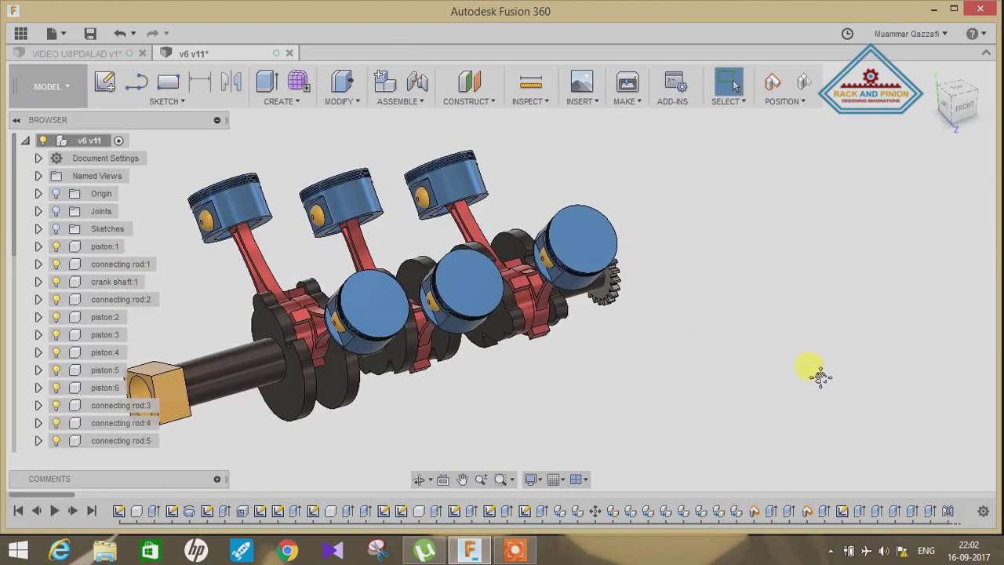